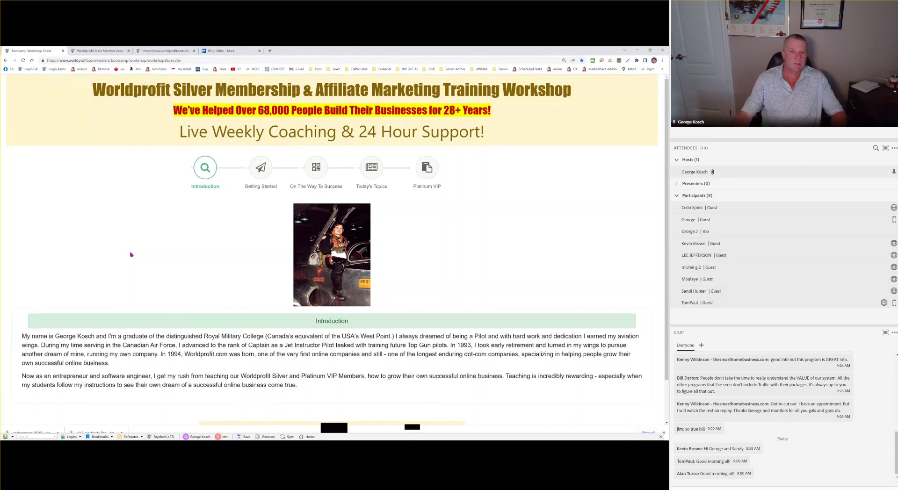
Step: Switch the workshop slides to the Getting Started: Important Steps to Success page
{"action": "left_click", "coordinate": [262, 171]}
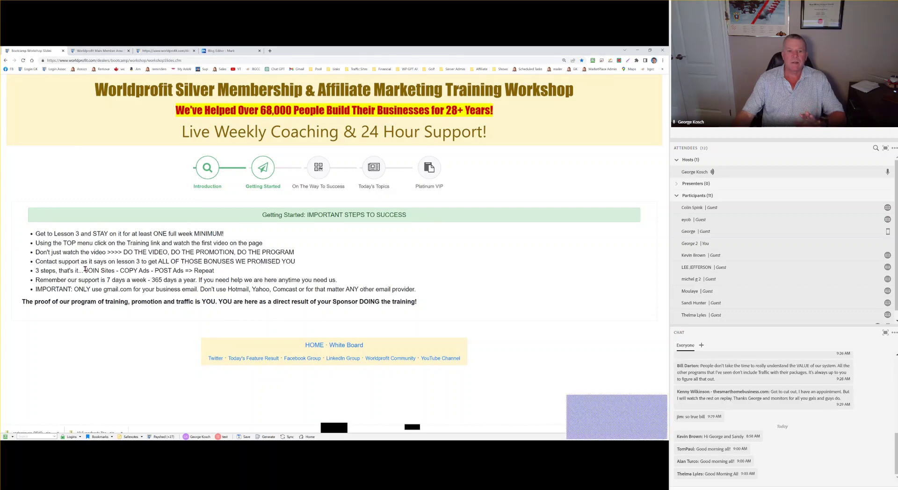
{"action": "left_click_drag", "start_coordinate": [85, 271], "coordinate": [213, 273]}
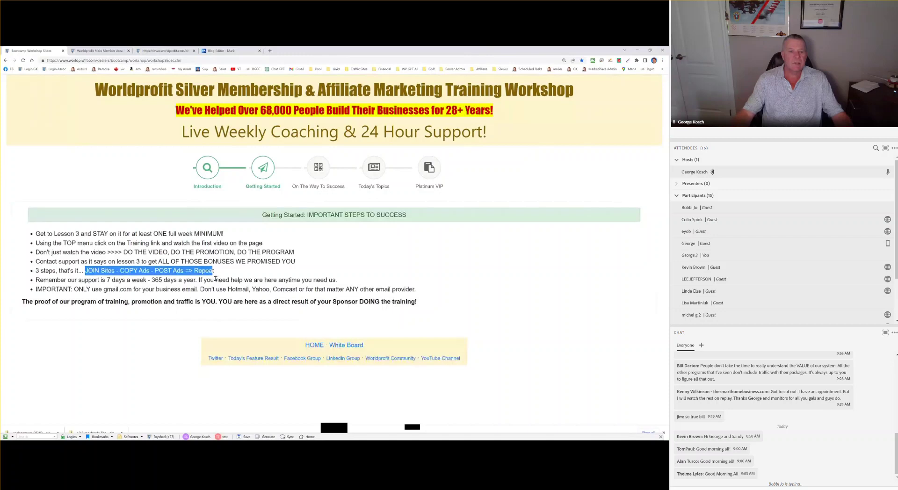
Step: Highlight gmail.com in the email advice, then advance to the On The Way To Success slide
{"action": "left_click_drag", "start_coordinate": [104, 290], "coordinate": [132, 290]}
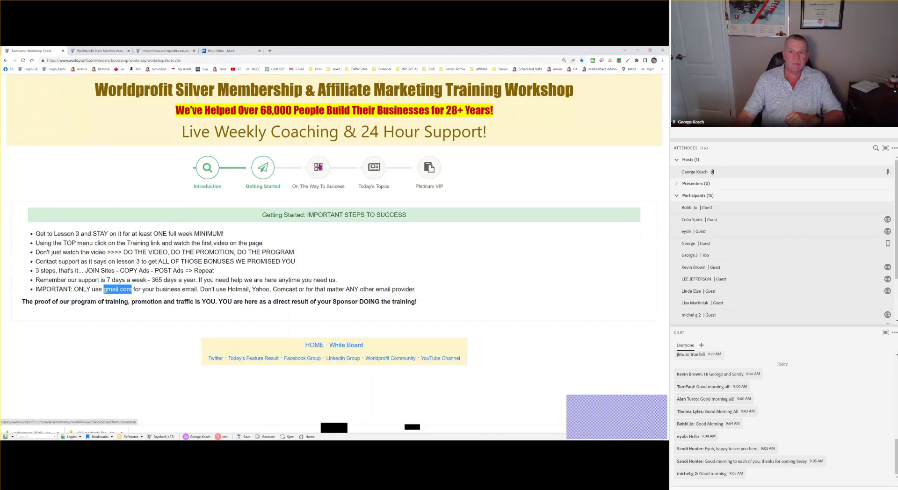
{"action": "left_click", "coordinate": [320, 167]}
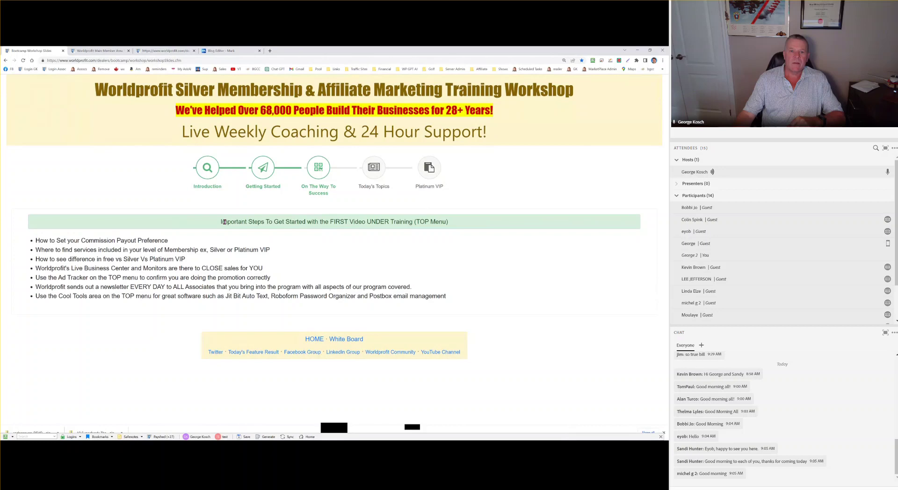
Step: Highlight the heading, Commission Payout Preference, membership services, Silver Vs Platinum VIP and Live Business Center bullets
{"action": "left_click_drag", "start_coordinate": [221, 222], "coordinate": [464, 220]}
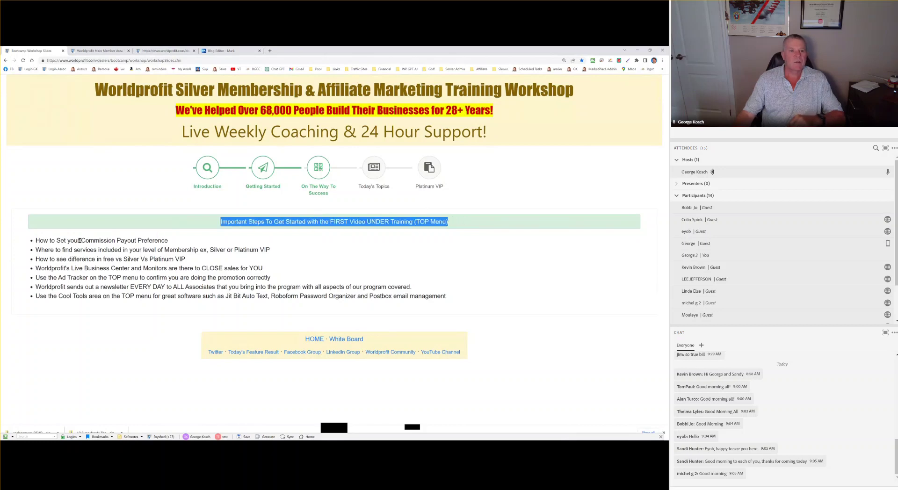
{"action": "left_click_drag", "start_coordinate": [80, 241], "coordinate": [180, 242]}
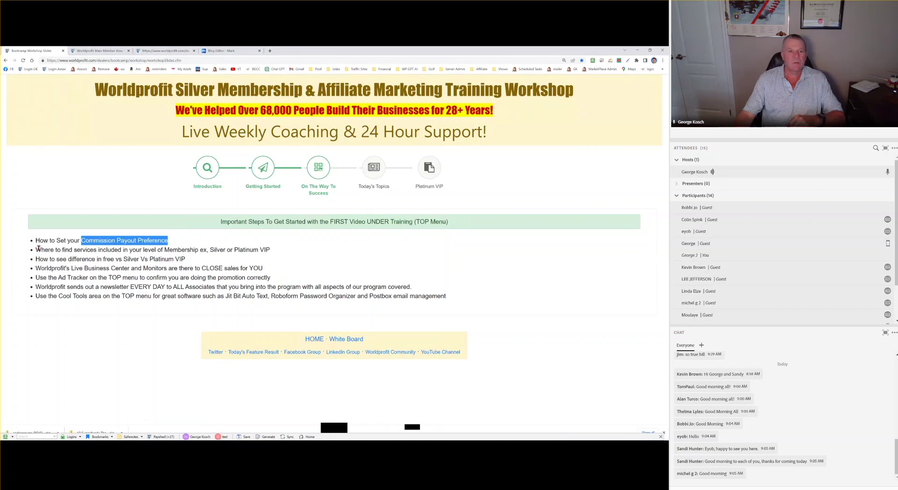
{"action": "left_click_drag", "start_coordinate": [37, 249], "coordinate": [289, 248]}
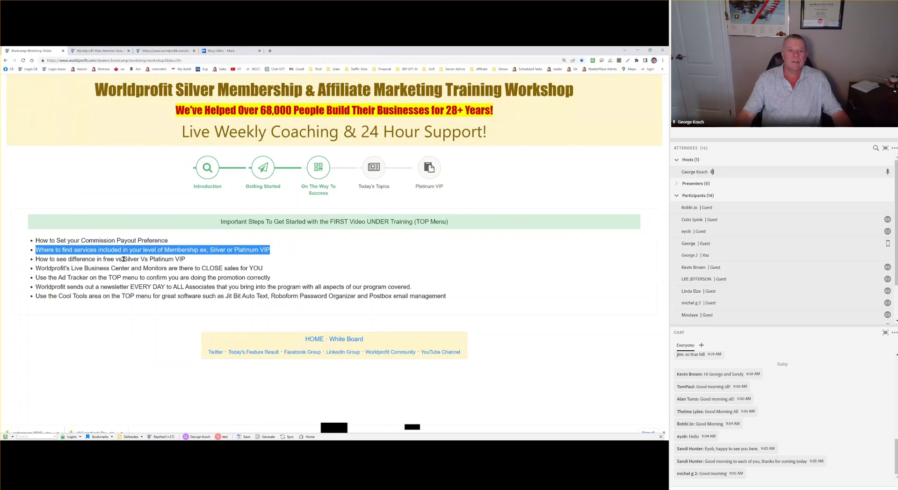
{"action": "left_click_drag", "start_coordinate": [124, 259], "coordinate": [188, 260]}
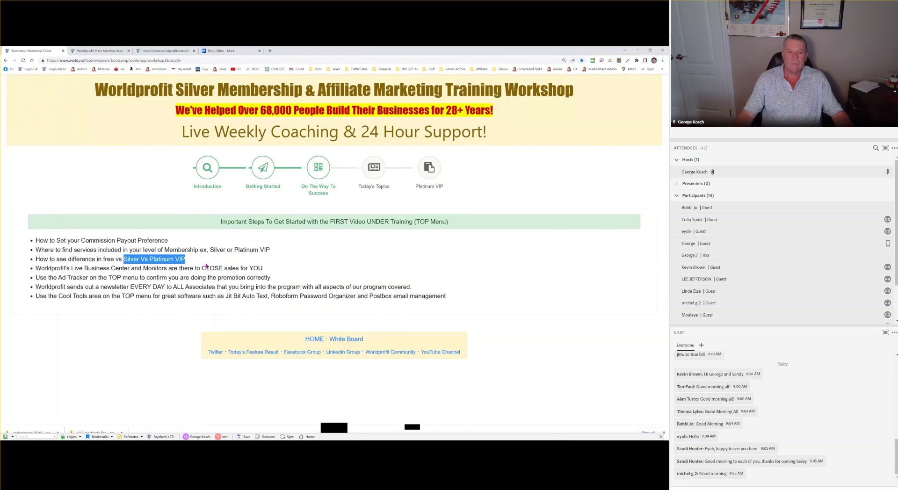
{"action": "left_click_drag", "start_coordinate": [36, 268], "coordinate": [270, 269]}
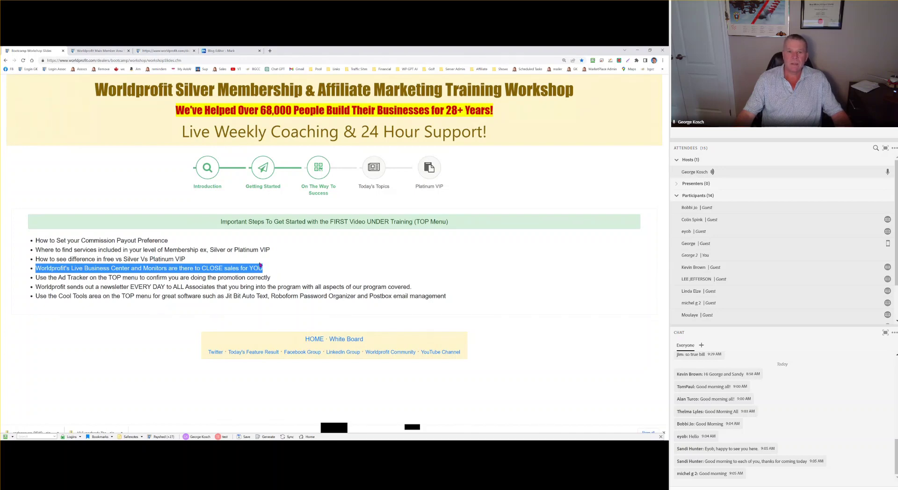
{"action": "left_click", "coordinate": [347, 221]}
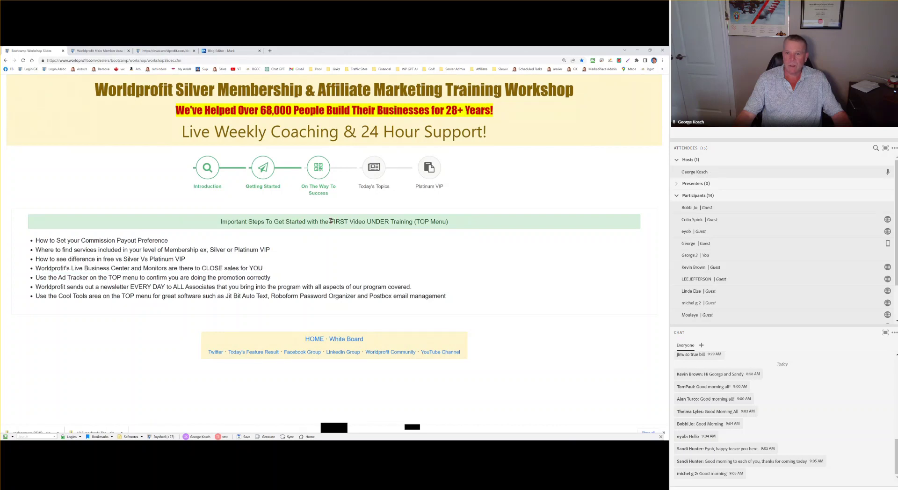
{"action": "left_click_drag", "start_coordinate": [331, 222], "coordinate": [448, 221]}
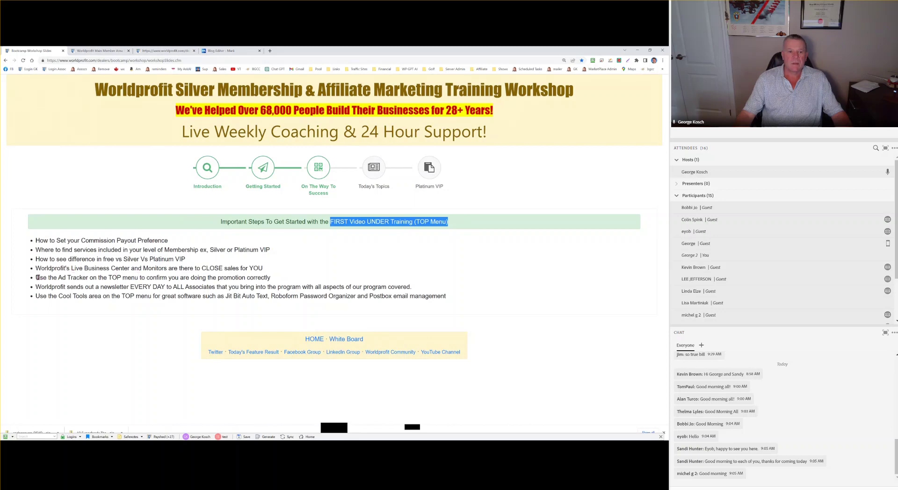
Step: Highlight the Ad Tracker, daily newsletter and Cool Tools software bullets, then advance to Today's Topics
{"action": "left_click_drag", "start_coordinate": [36, 278], "coordinate": [283, 277]}
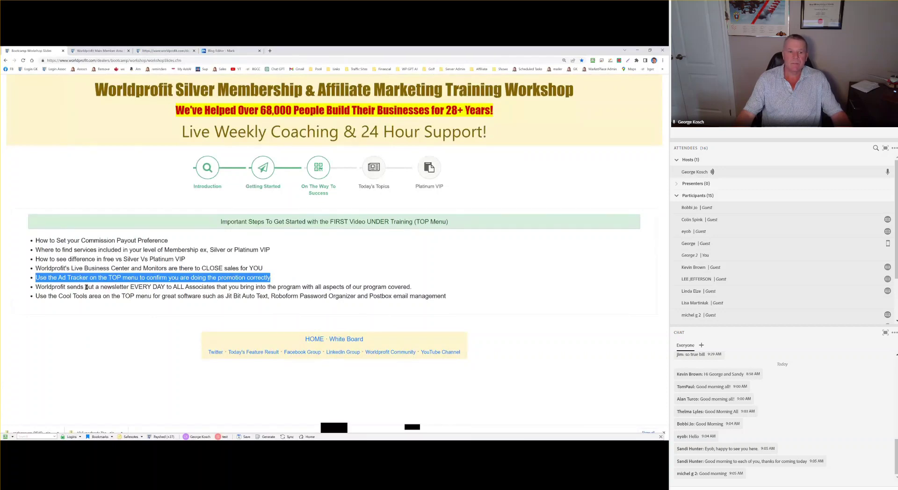
{"action": "left_click_drag", "start_coordinate": [35, 287], "coordinate": [433, 285]}
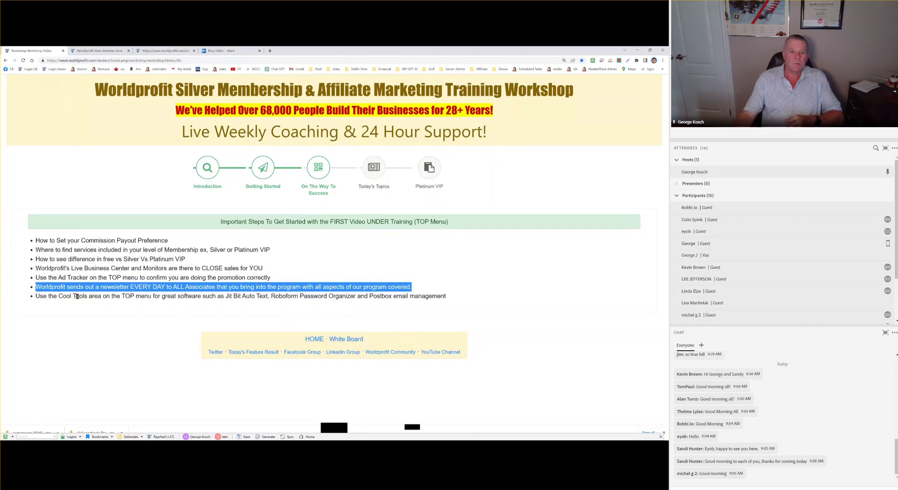
{"action": "left_click_drag", "start_coordinate": [35, 297], "coordinate": [474, 295]}
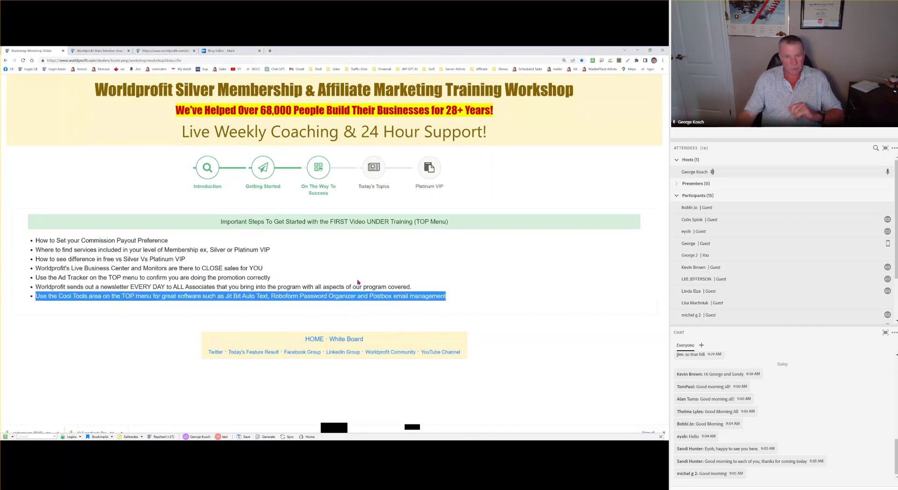
{"action": "left_click", "coordinate": [229, 295]}
{"action": "left_click_drag", "start_coordinate": [228, 295], "coordinate": [455, 298]}
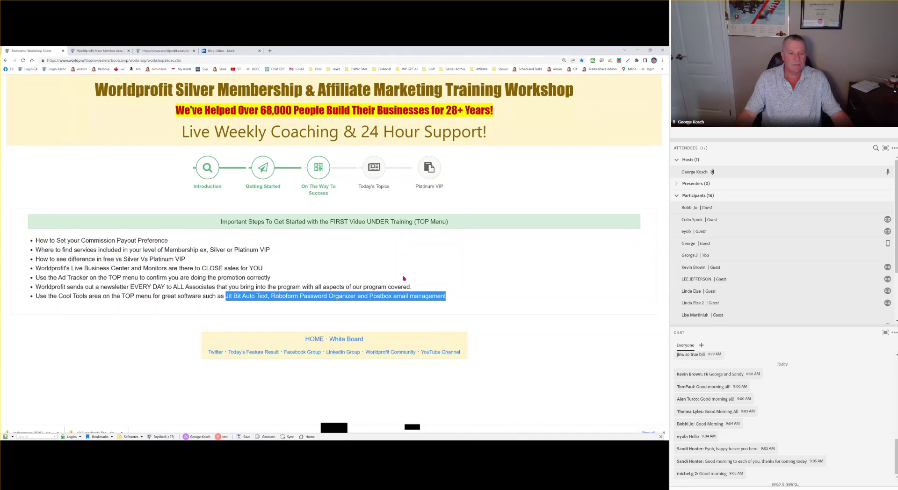
{"action": "left_click", "coordinate": [373, 168]}
Step: Highlight the PROMOTE ANY Program heading and open the footer's White Board link in a new tab
{"action": "scroll", "coordinate": [208, 227], "scroll_direction": "down", "scroll_amount": 1}
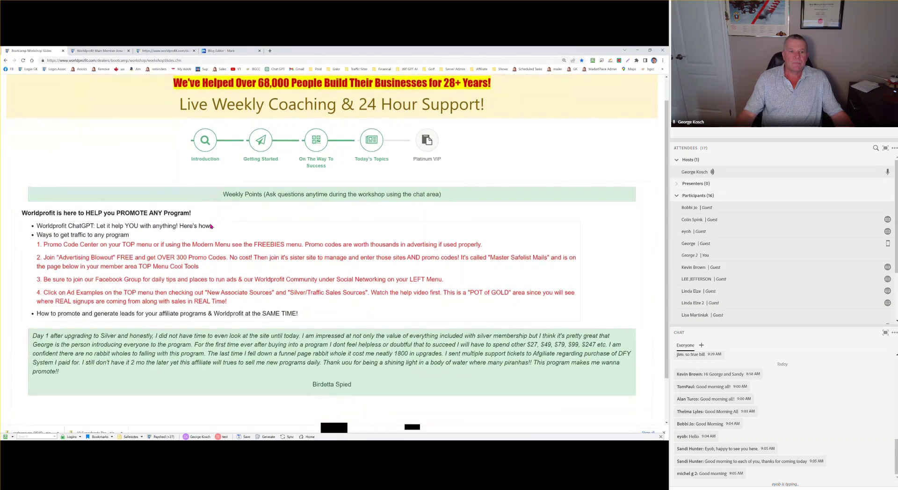
{"action": "left_click_drag", "start_coordinate": [22, 213], "coordinate": [215, 216]}
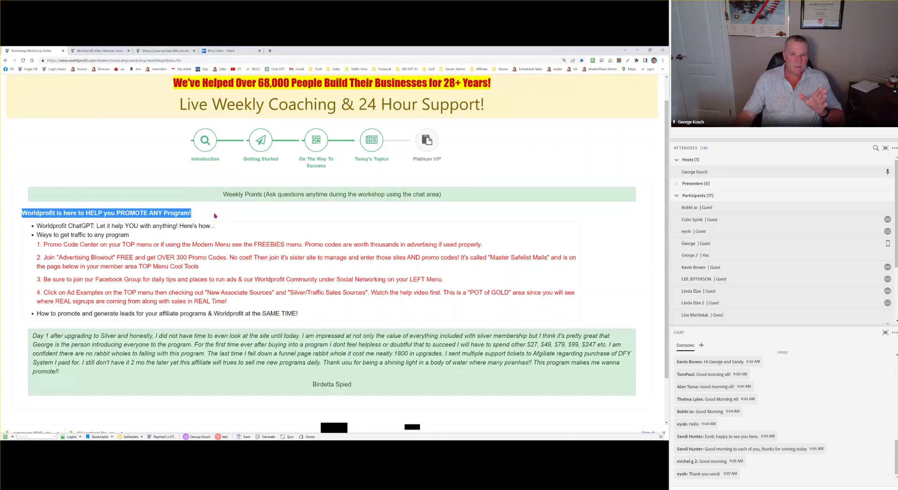
{"action": "scroll", "coordinate": [284, 329], "scroll_direction": "down", "scroll_amount": 1}
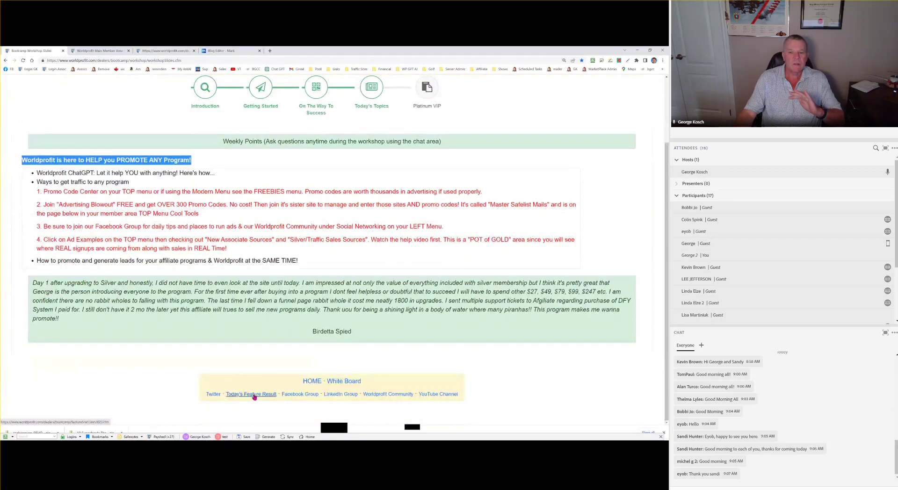
{"action": "left_click", "coordinate": [345, 382]}
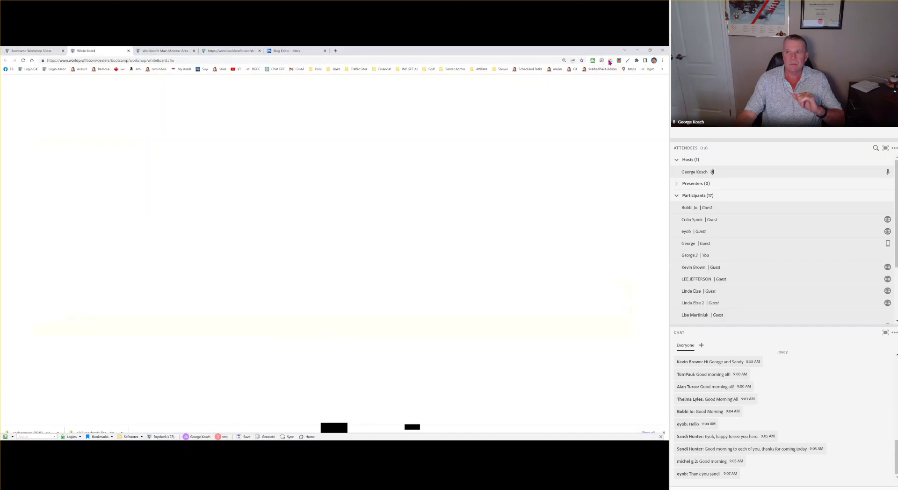
Step: Draw a green freehand rectangle on the whiteboard, then bring up the Alpilean window
{"action": "left_click", "coordinate": [609, 61]}
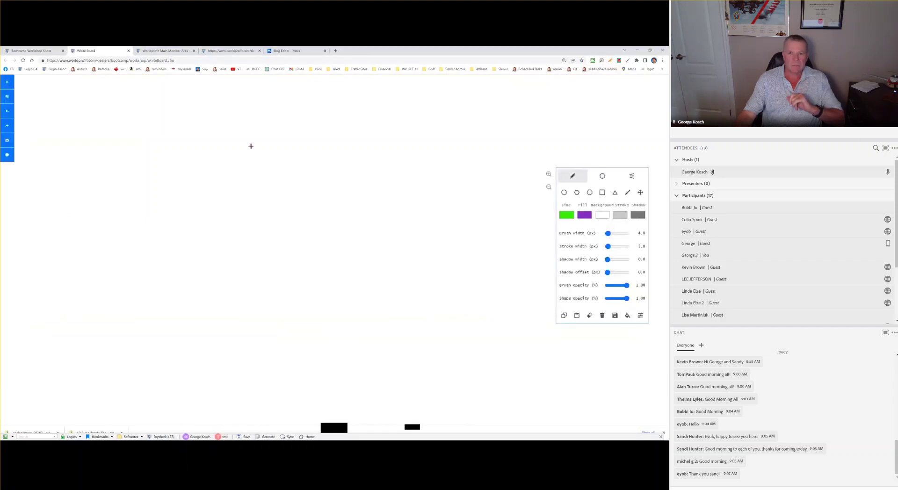
{"action": "mouse_move", "coordinate": [249, 247]}
{"action": "left_mouse_down"}
{"action": "mouse_move", "coordinate": [371, 292]}
{"action": "mouse_move", "coordinate": [357, 134]}
{"action": "mouse_move", "coordinate": [246, 141]}
{"action": "left_mouse_up"}
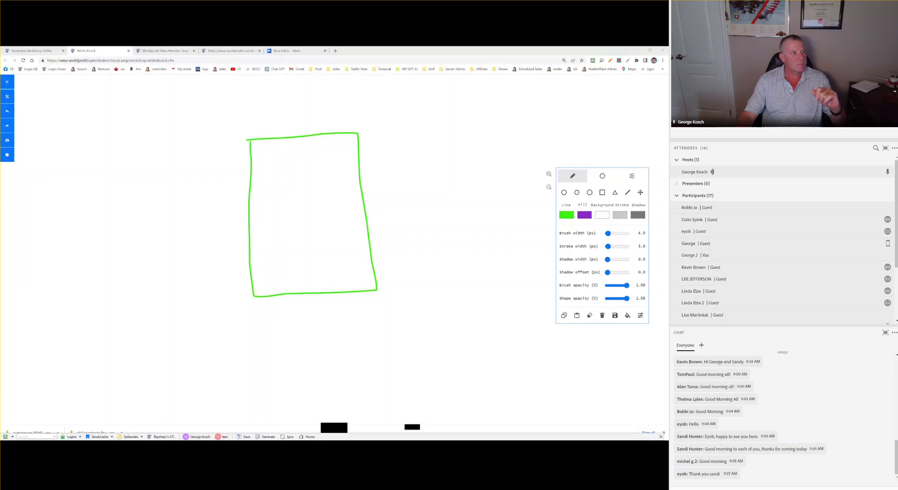
{"action": "key", "text": "alt+Tab"}
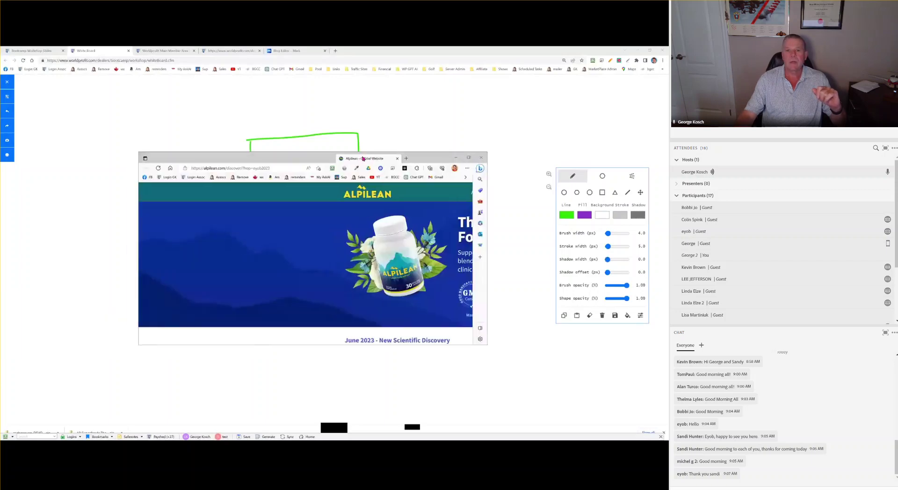
Step: Move the Alpilean window up-left, scroll to the product bottles, then minimize it
{"action": "left_click_drag", "start_coordinate": [363, 158], "coordinate": [310, 102]}
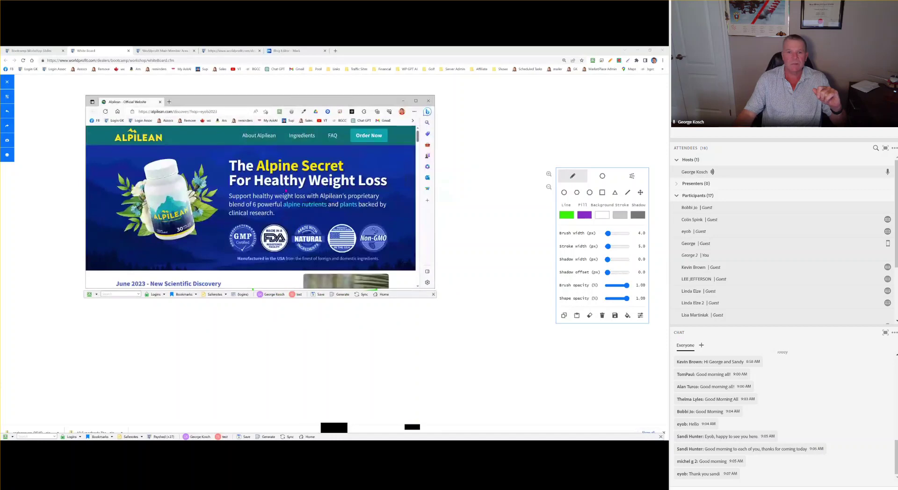
{"action": "scroll", "coordinate": [285, 191], "scroll_direction": "down", "scroll_amount": 10}
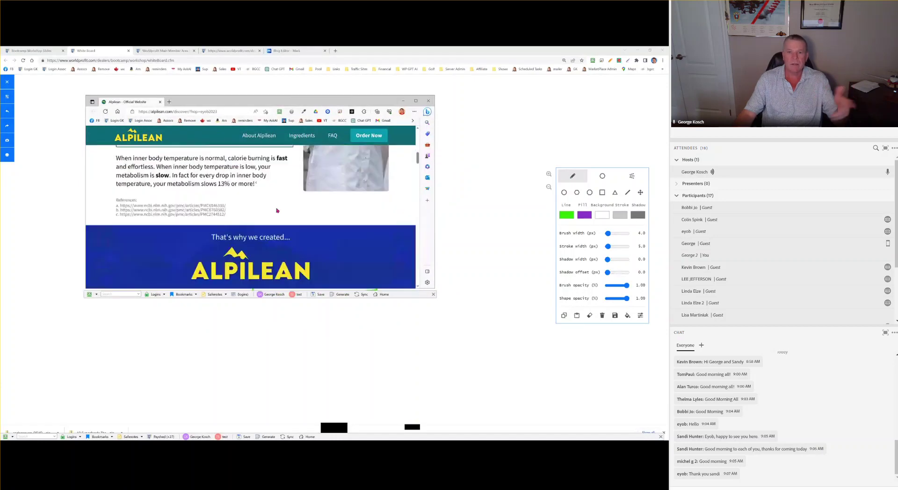
{"action": "scroll", "coordinate": [276, 210], "scroll_direction": "down", "scroll_amount": 4}
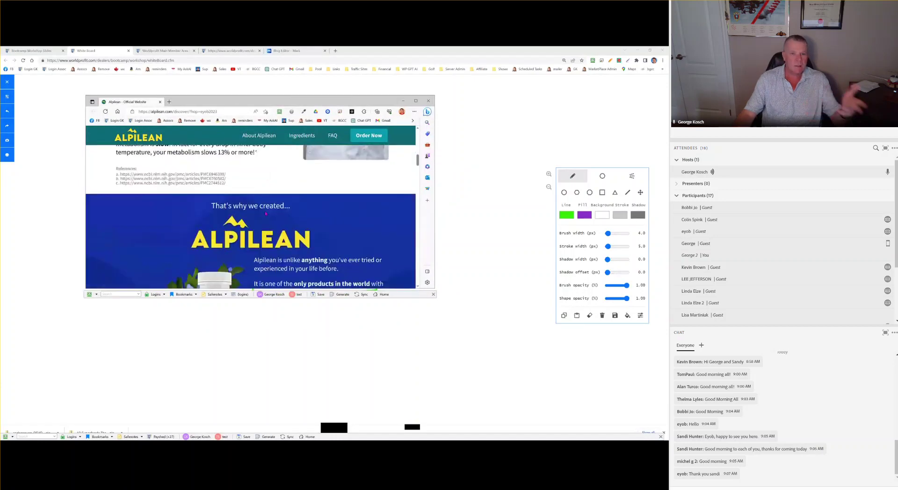
{"action": "left_click", "coordinate": [404, 101]}
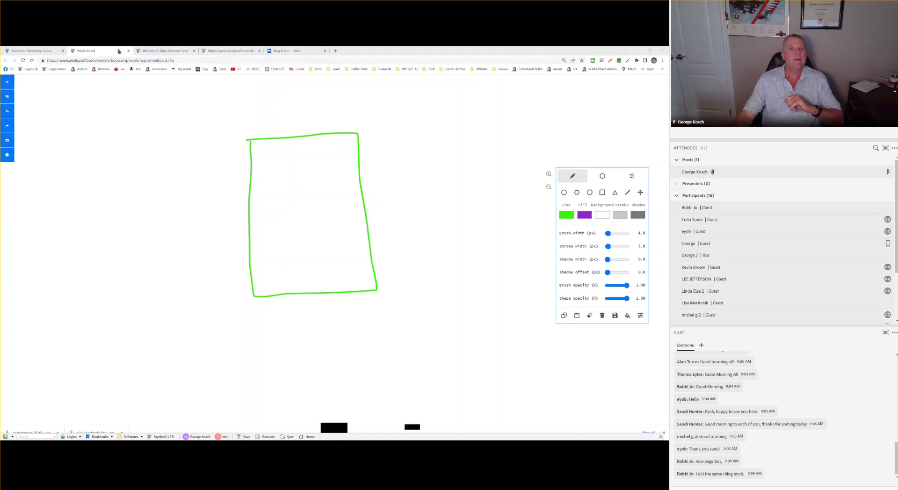
Step: Open the member area home page from the slides footer and scroll to the Area 2 ads
{"action": "left_click", "coordinate": [150, 53]}
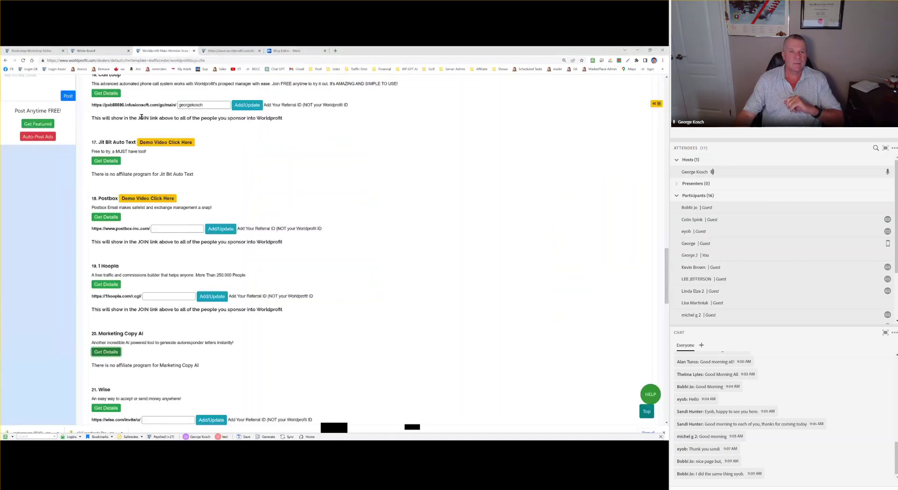
{"action": "scroll", "coordinate": [444, 102], "scroll_direction": "up", "scroll_amount": 10}
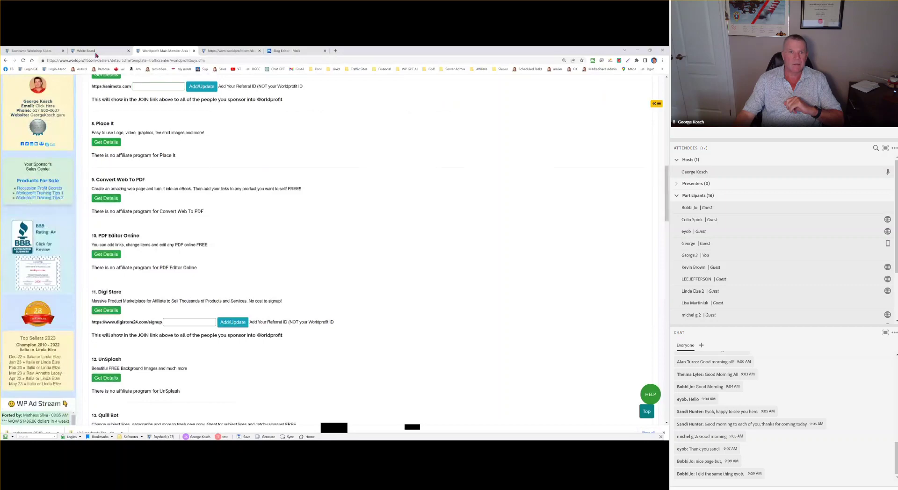
{"action": "left_click", "coordinate": [95, 53]}
{"action": "left_click", "coordinate": [33, 51]}
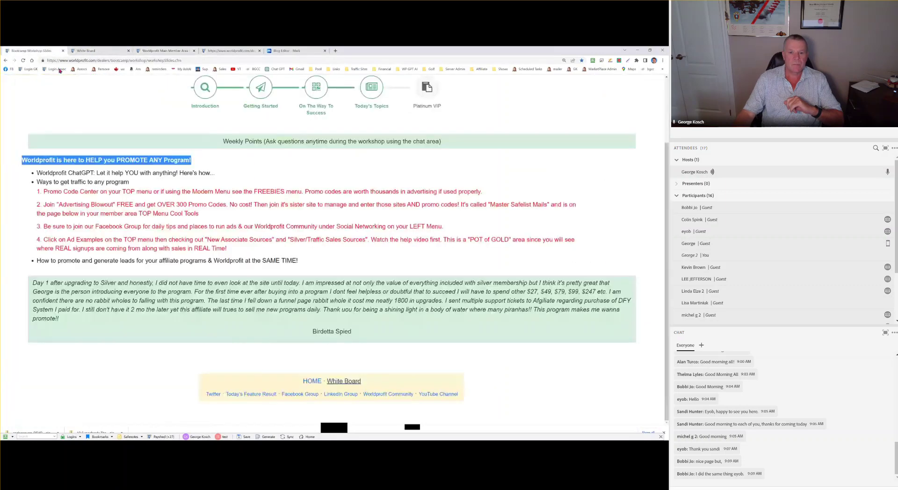
{"action": "left_click", "coordinate": [307, 381]}
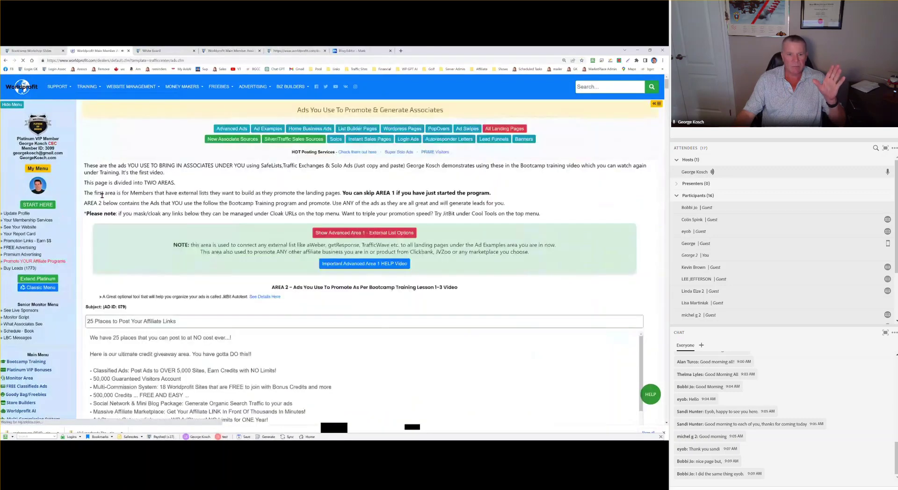
{"action": "scroll", "coordinate": [368, 280], "scroll_direction": "down", "scroll_amount": 10}
Step: Open the 25 Places landing page and highlight its five offer bullets, including 50,000 visitors and 500,000 credits
{"action": "left_click", "coordinate": [383, 312]}
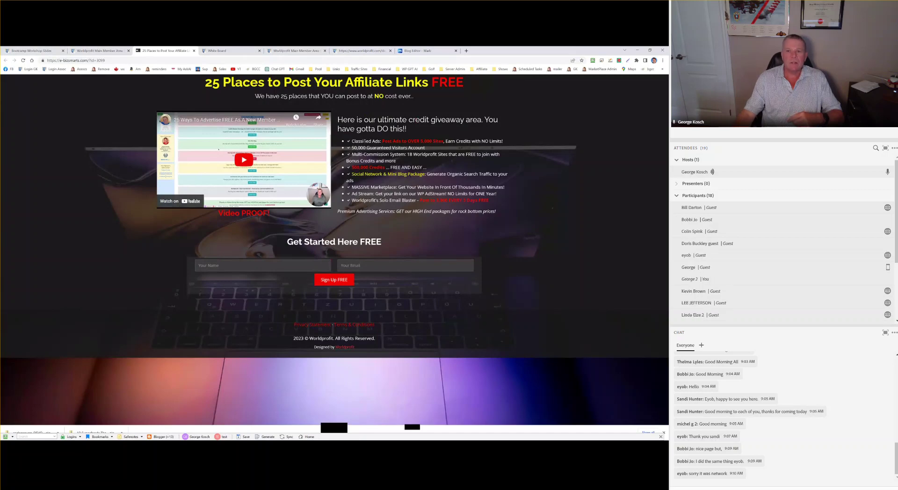
{"action": "left_click_drag", "start_coordinate": [351, 140], "coordinate": [500, 140]}
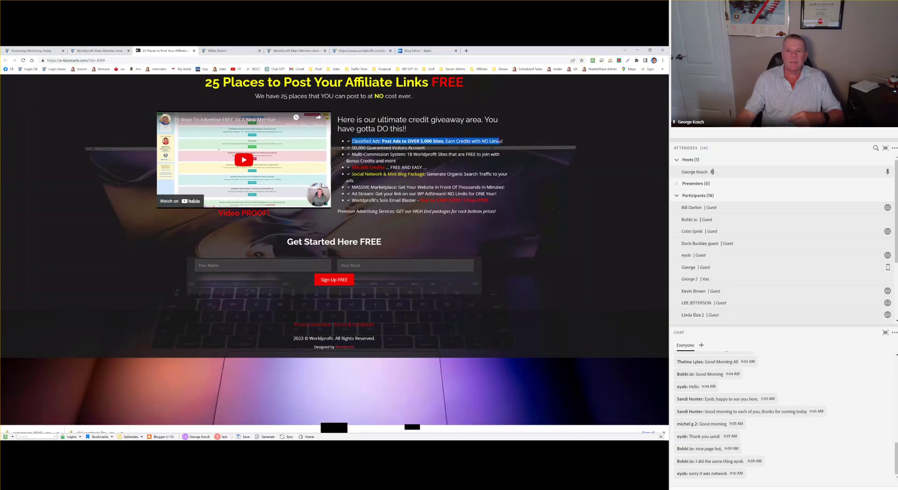
{"action": "left_click_drag", "start_coordinate": [352, 147], "coordinate": [413, 148]}
{"action": "left_click_drag", "start_coordinate": [352, 154], "coordinate": [446, 155]}
{"action": "left_click_drag", "start_coordinate": [351, 167], "coordinate": [426, 168]}
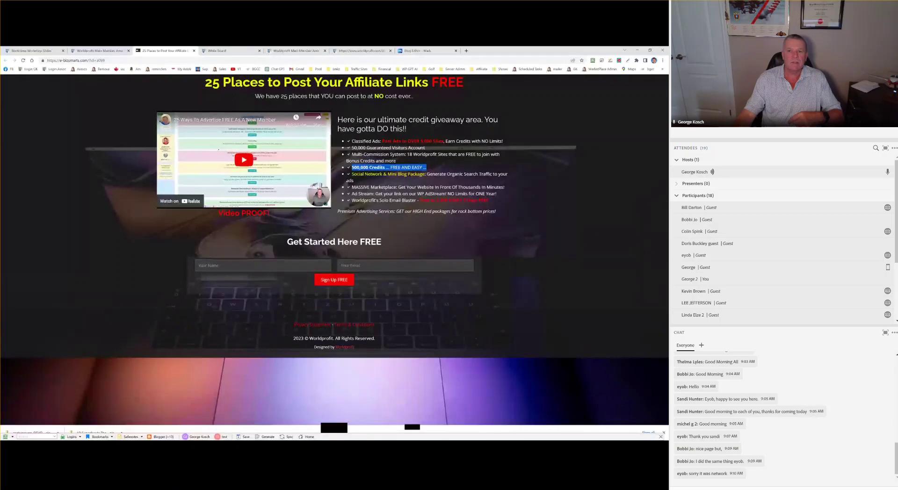
{"action": "left_click_drag", "start_coordinate": [356, 174], "coordinate": [426, 174]}
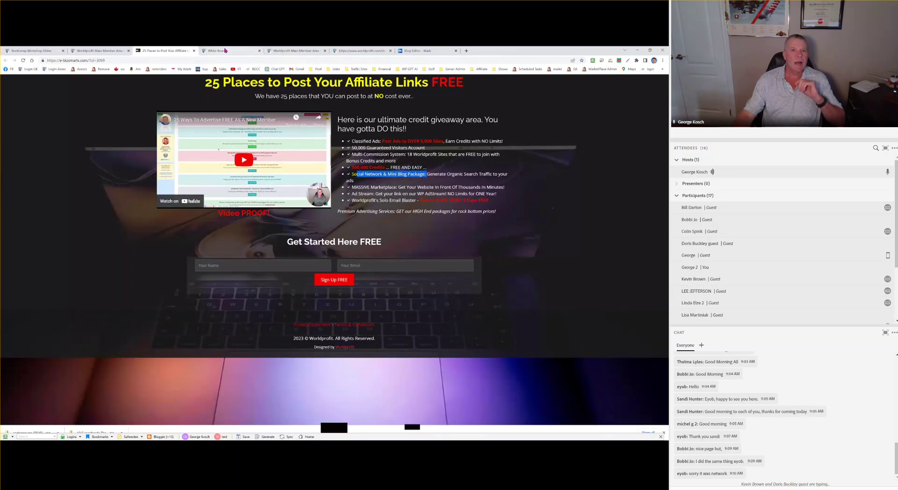
{"action": "left_click", "coordinate": [225, 51]}
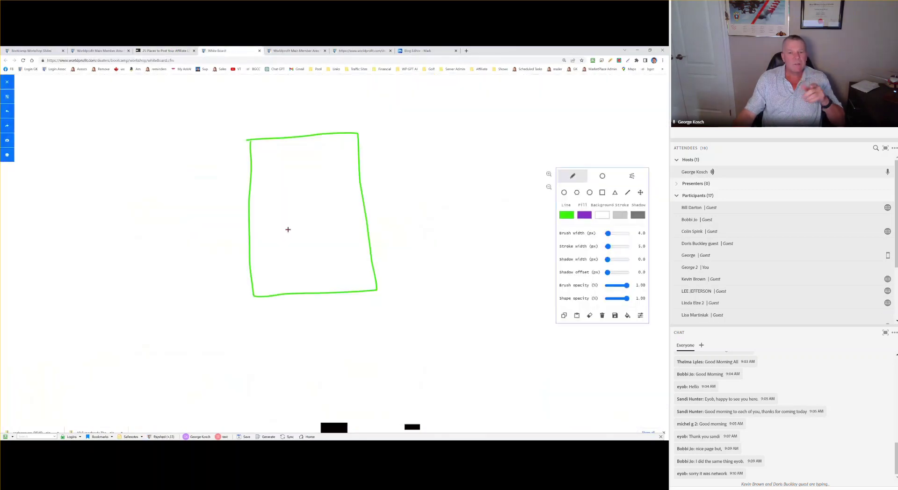
Step: Sketch a small box inside the rectangle and a tall page with text lines on the left
{"action": "mouse_move", "coordinate": [282, 229]}
{"action": "left_mouse_down"}
{"action": "mouse_move", "coordinate": [281, 247]}
{"action": "mouse_move", "coordinate": [305, 244]}
{"action": "mouse_move", "coordinate": [305, 230]}
{"action": "mouse_move", "coordinate": [336, 243]}
{"action": "mouse_move", "coordinate": [308, 226]}
{"action": "mouse_move", "coordinate": [189, 244]}
{"action": "left_mouse_up"}
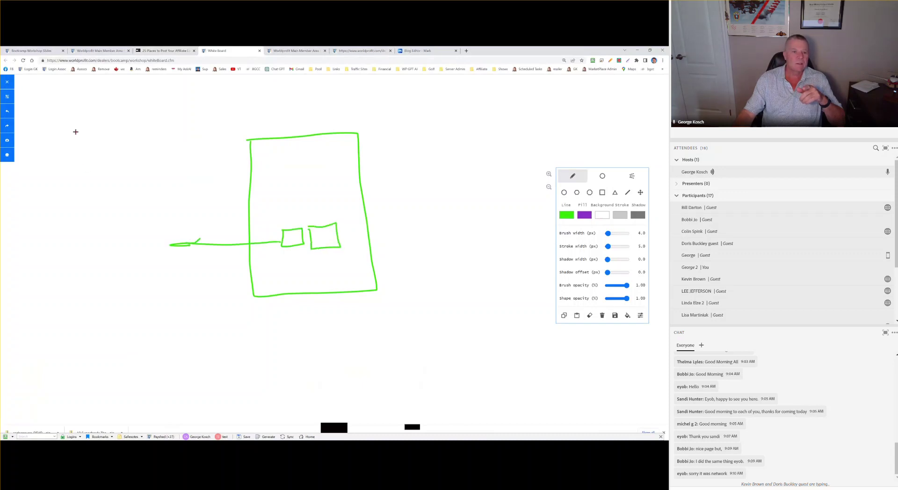
{"action": "mouse_move", "coordinate": [75, 126]}
{"action": "left_mouse_down"}
{"action": "mouse_move", "coordinate": [70, 336]}
{"action": "mouse_move", "coordinate": [140, 156]}
{"action": "mouse_move", "coordinate": [70, 116]}
{"action": "mouse_move", "coordinate": [74, 133]}
{"action": "left_mouse_up"}
{"action": "left_click", "coordinate": [85, 135]}
{"action": "left_click_drag", "start_coordinate": [153, 134], "coordinate": [154, 133]}
{"action": "mouse_move", "coordinate": [88, 147]}
{"action": "left_mouse_down"}
{"action": "mouse_move", "coordinate": [124, 148]}
{"action": "mouse_move", "coordinate": [137, 163]}
{"action": "mouse_move", "coordinate": [444, 96]}
{"action": "mouse_move", "coordinate": [445, 114]}
{"action": "left_mouse_up"}
Step: Write SILVR at the arrow, mark the page A, and add an arrow to a new box
{"action": "mouse_move", "coordinate": [501, 96]}
{"action": "left_mouse_down"}
{"action": "mouse_move", "coordinate": [485, 125]}
{"action": "mouse_move", "coordinate": [582, 113]}
{"action": "mouse_move", "coordinate": [588, 125]}
{"action": "left_mouse_up"}
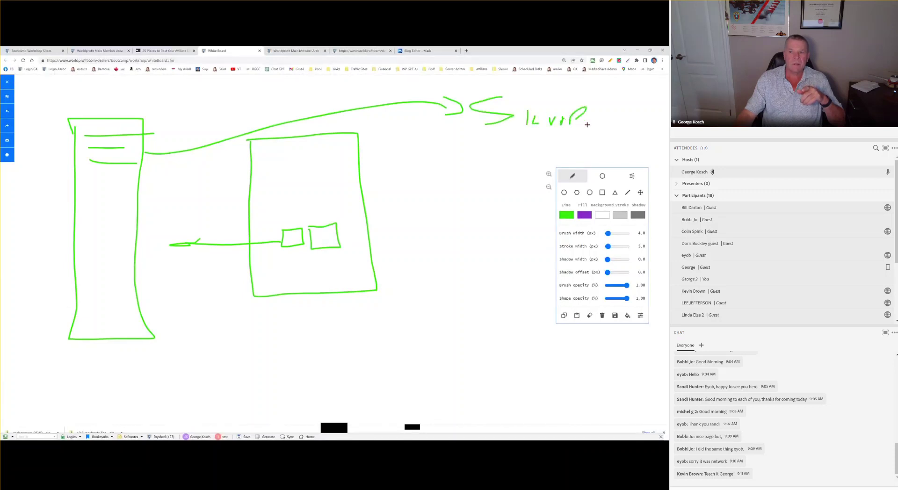
{"action": "left_click_drag", "start_coordinate": [75, 114], "coordinate": [105, 104]}
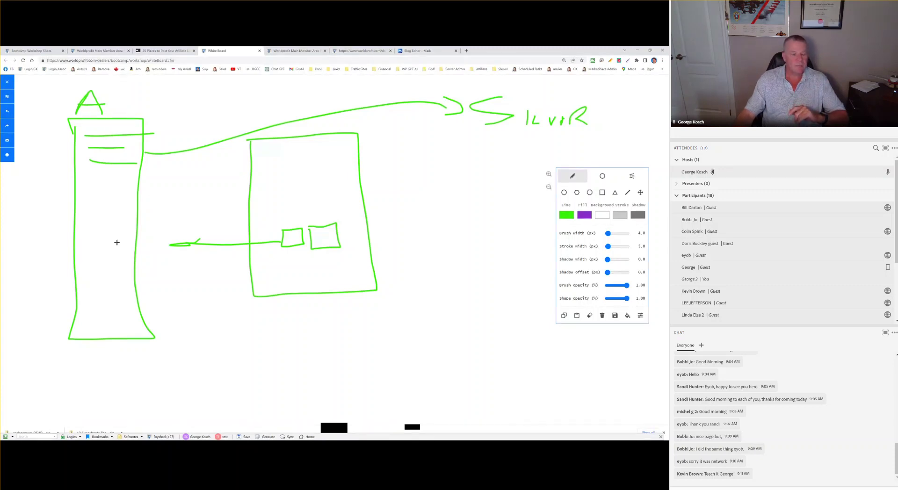
{"action": "mouse_move", "coordinate": [141, 302]}
{"action": "left_mouse_down"}
{"action": "mouse_move", "coordinate": [356, 356]}
{"action": "mouse_move", "coordinate": [341, 347]}
{"action": "left_mouse_up"}
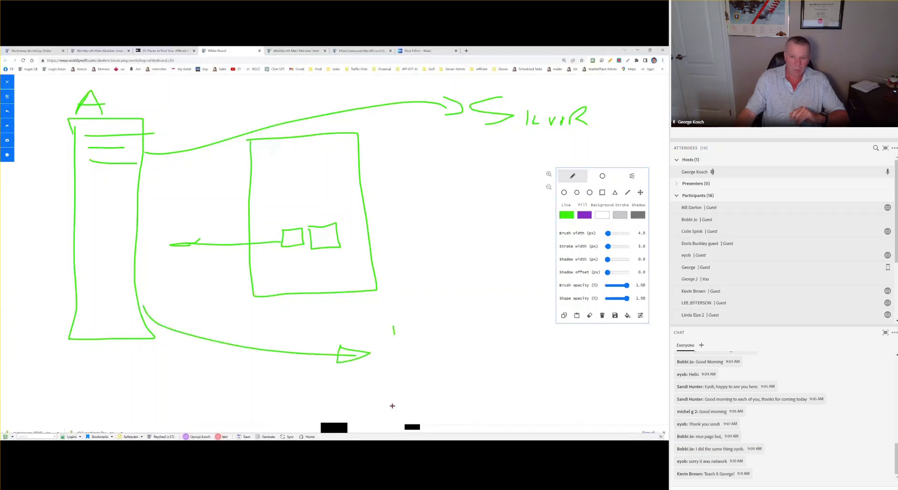
{"action": "mouse_move", "coordinate": [393, 326]}
{"action": "left_mouse_down"}
{"action": "mouse_move", "coordinate": [458, 361]}
{"action": "mouse_move", "coordinate": [409, 323]}
{"action": "mouse_move", "coordinate": [386, 323]}
{"action": "left_mouse_up"}
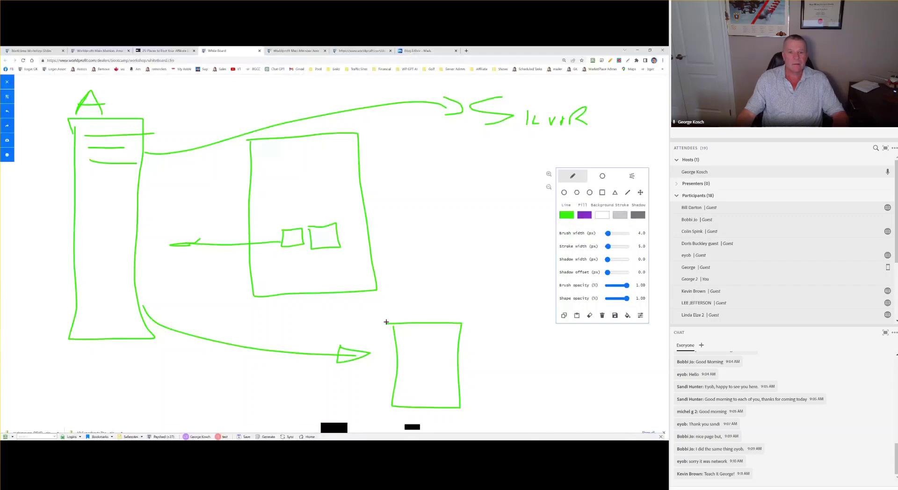
{"action": "key", "text": "alt+Tab"}
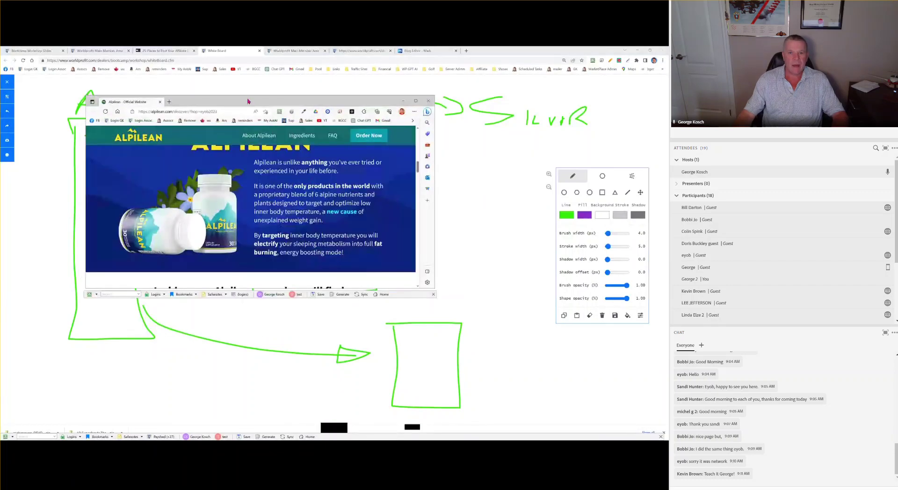
Step: Detach the 25 Places page into its own window, shrink it and place it over the sketch
{"action": "mouse_move", "coordinate": [250, 102]}
{"action": "left_mouse_down"}
{"action": "mouse_move", "coordinate": [365, 181]}
{"action": "mouse_move", "coordinate": [495, 302]}
{"action": "mouse_move", "coordinate": [538, 296]}
{"action": "left_mouse_up"}
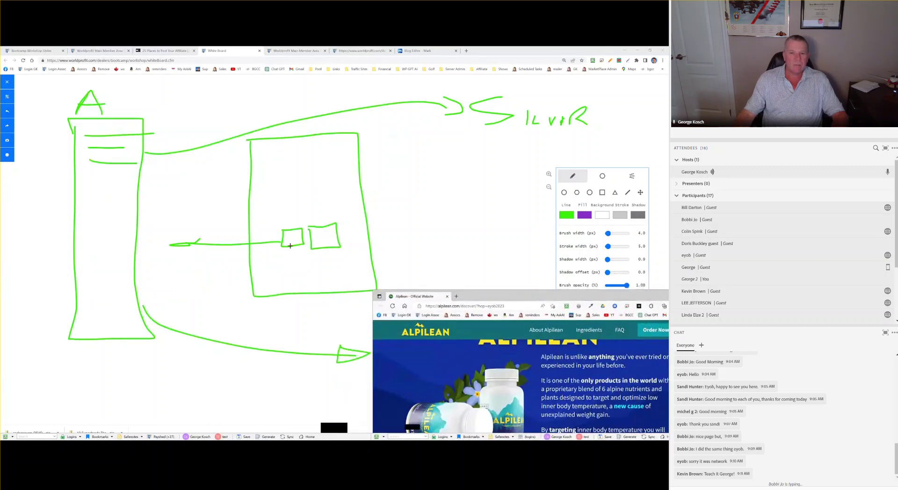
{"action": "left_click", "coordinate": [165, 51]}
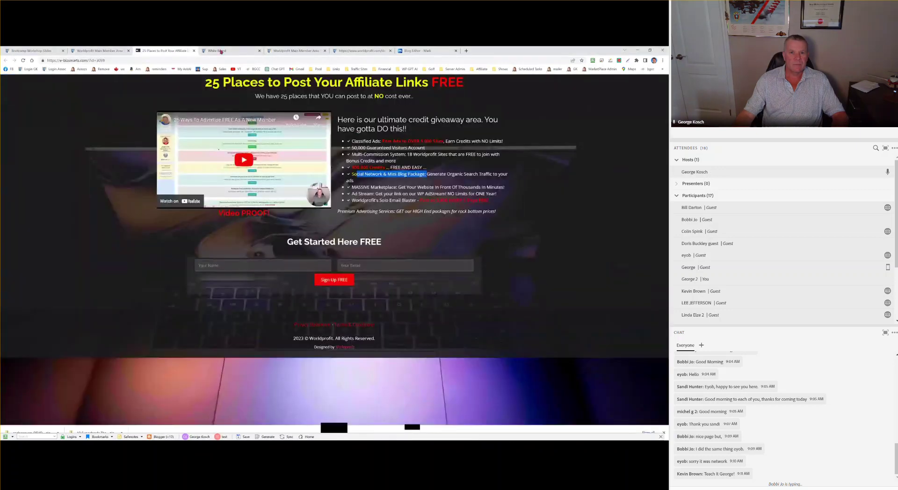
{"action": "key", "text": "ctrl+Tab"}
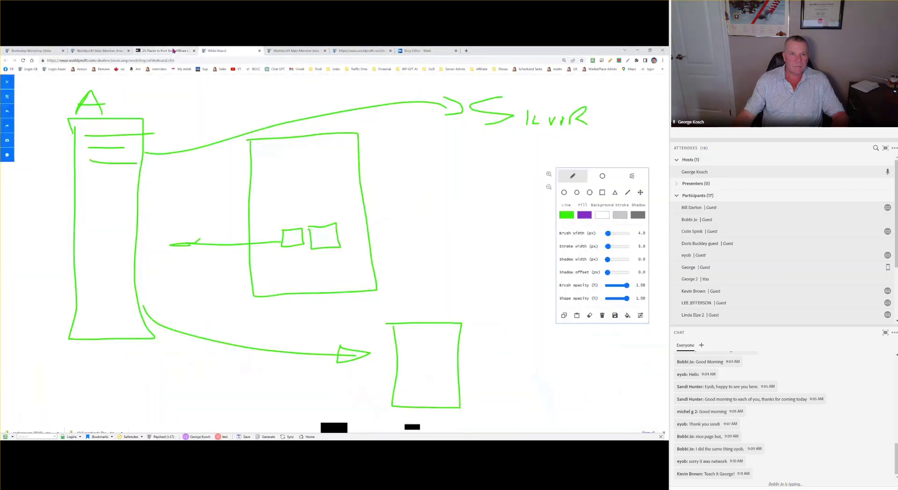
{"action": "left_click", "coordinate": [174, 52]}
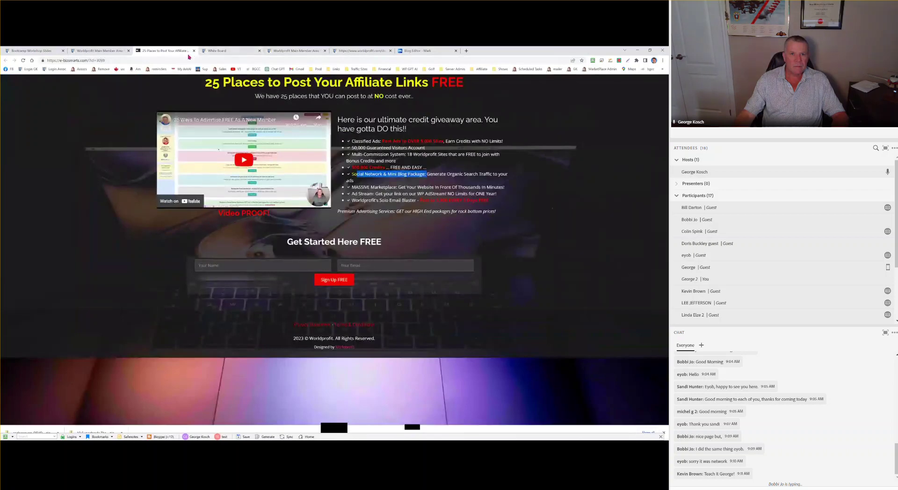
{"action": "left_click_drag", "start_coordinate": [188, 56], "coordinate": [195, 81]}
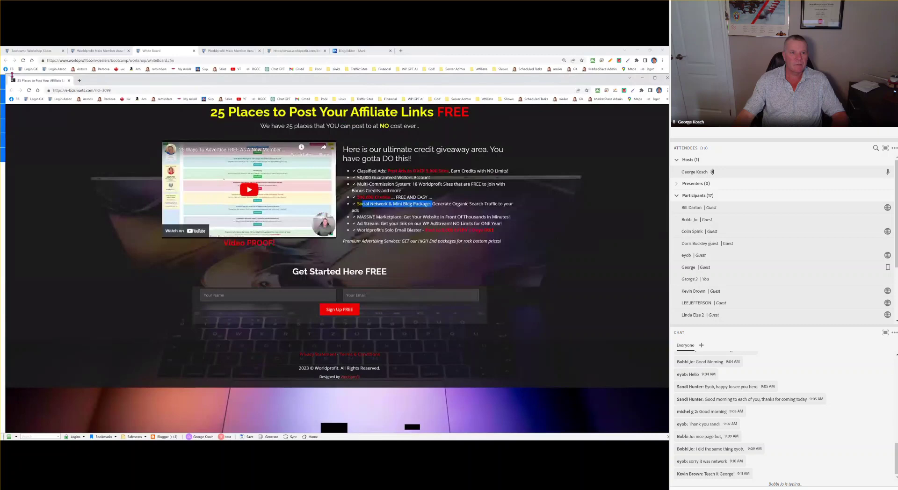
{"action": "left_click_drag", "start_coordinate": [6, 75], "coordinate": [473, 262]}
{"action": "left_click_drag", "start_coordinate": [558, 269], "coordinate": [314, 108]}
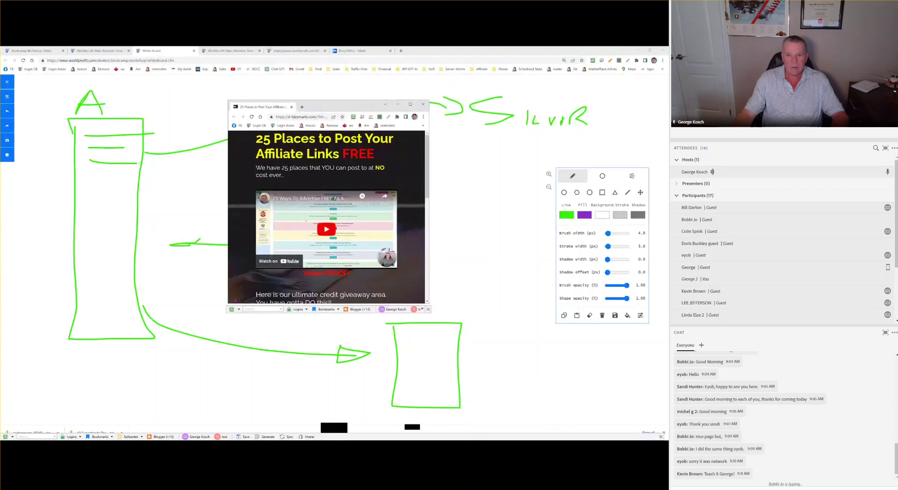
Step: Bring the Alpilean window forward, move it aside and shrink it
{"action": "key", "text": "alt+Tab"}
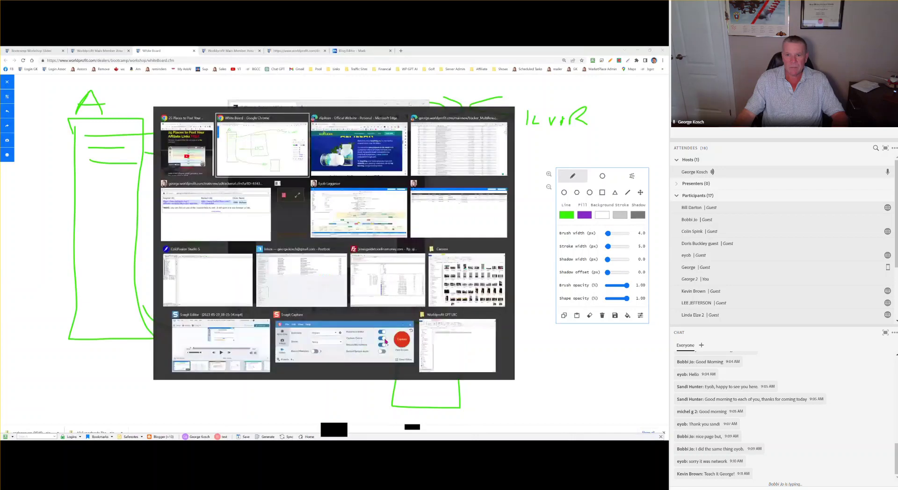
{"action": "key", "text": "alt+Tab"}
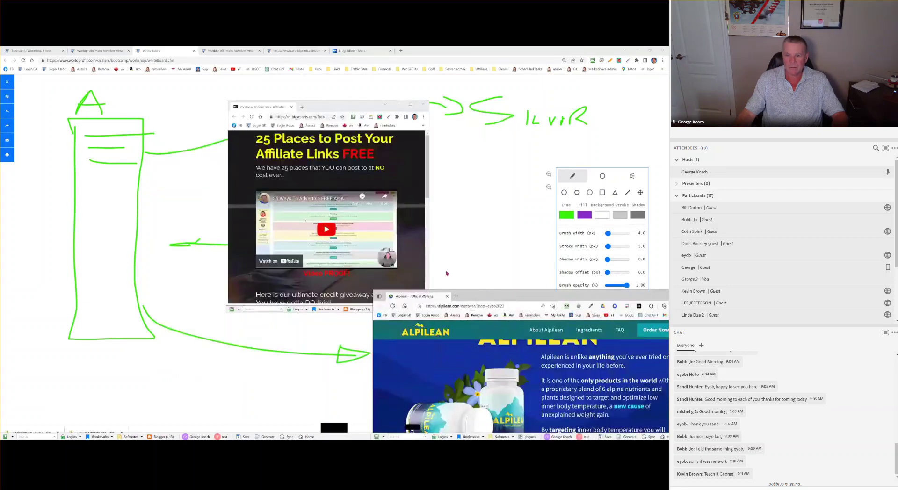
{"action": "left_click_drag", "start_coordinate": [449, 296], "coordinate": [374, 249]}
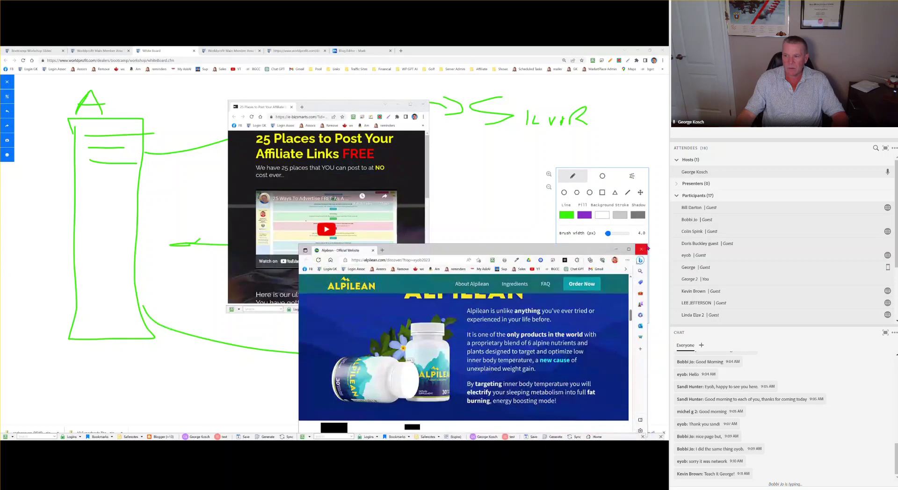
{"action": "left_click_drag", "start_coordinate": [648, 244], "coordinate": [468, 324]}
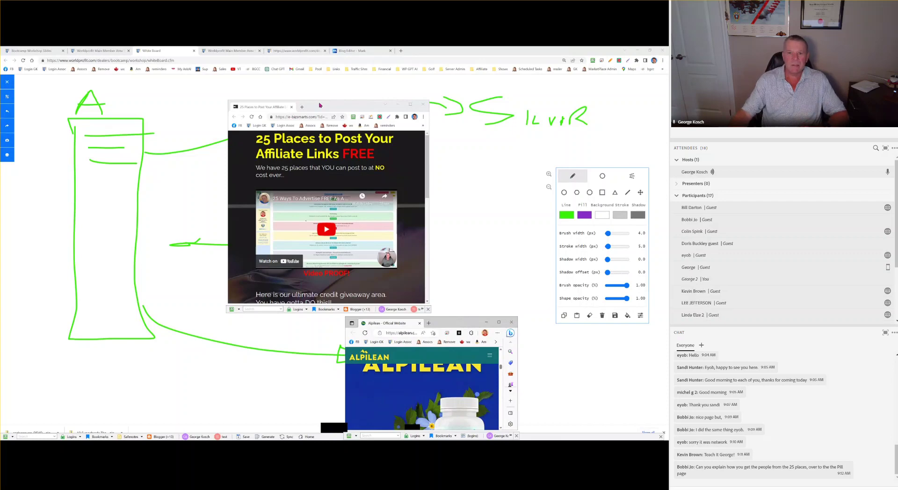
Step: Close the 25 Places window, move the Alpilean window over the centre rectangle, and return to the ads page
{"action": "left_click", "coordinate": [319, 106]}
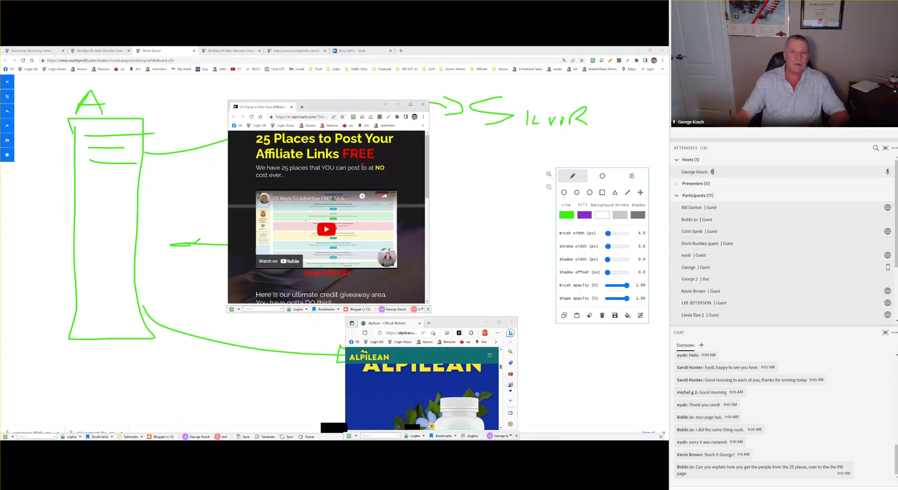
{"action": "left_click", "coordinate": [422, 104]}
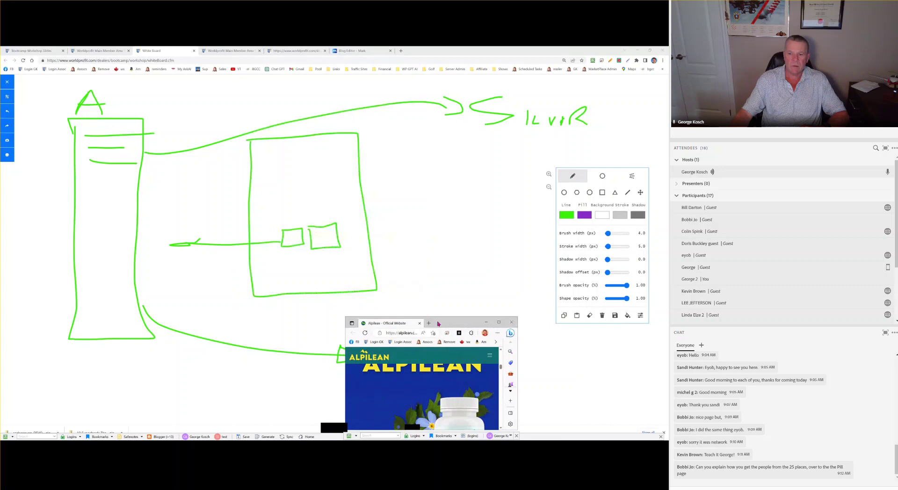
{"action": "left_click_drag", "start_coordinate": [438, 323], "coordinate": [319, 153]}
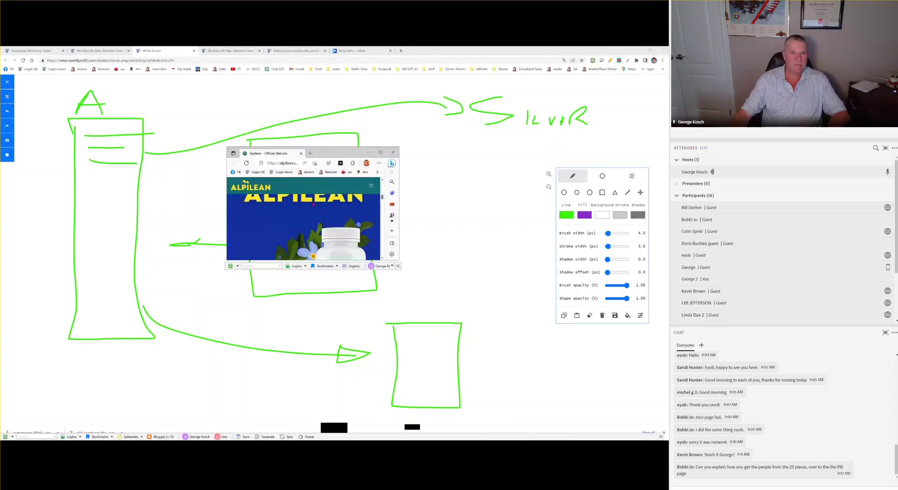
{"action": "left_click", "coordinate": [95, 50]}
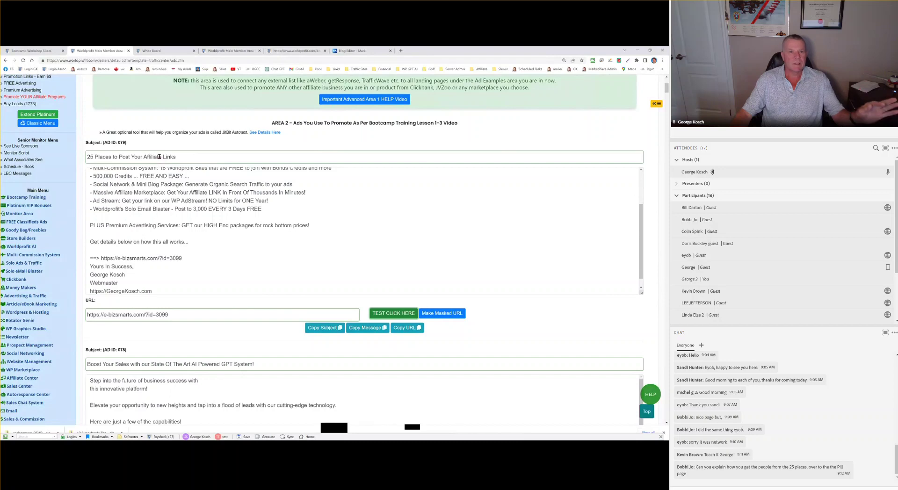
Step: Open the 20+ Traffic Streams page from the Main Member Area's TRAINING menu
{"action": "scroll", "coordinate": [156, 155], "scroll_direction": "up", "scroll_amount": 5}
{"action": "mouse_move", "coordinate": [91, 99]}
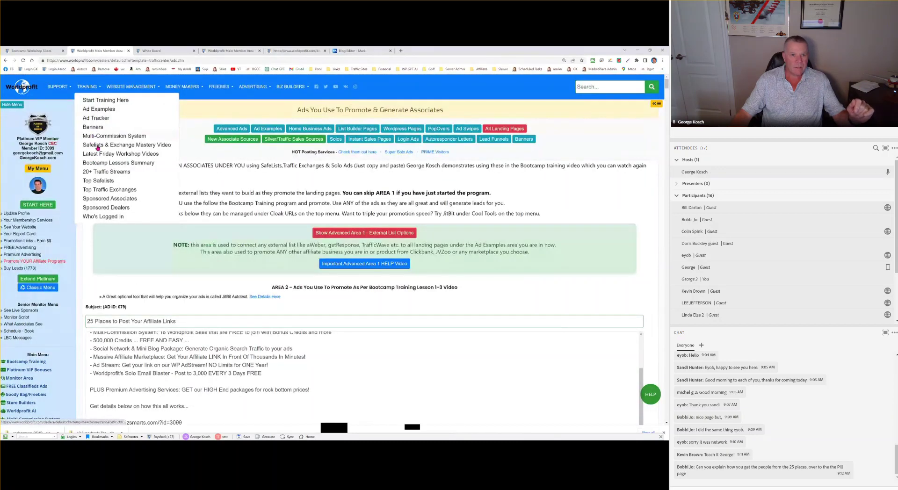
{"action": "left_click", "coordinate": [103, 172]}
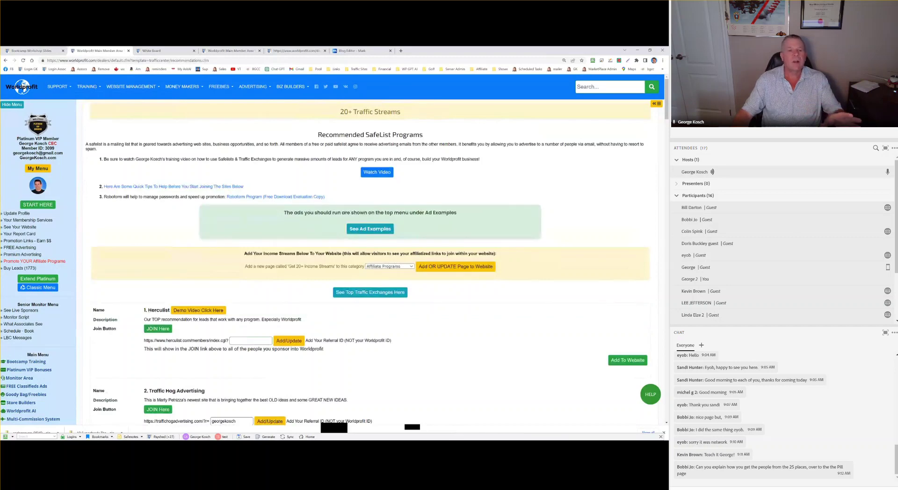
{"action": "scroll", "coordinate": [151, 173], "scroll_direction": "down", "scroll_amount": 3}
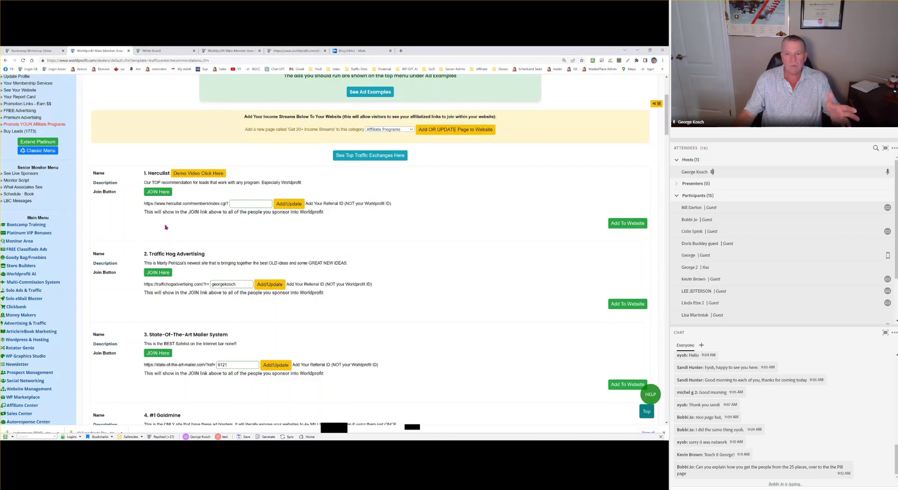
{"action": "scroll", "coordinate": [168, 230], "scroll_direction": "up", "scroll_amount": 3}
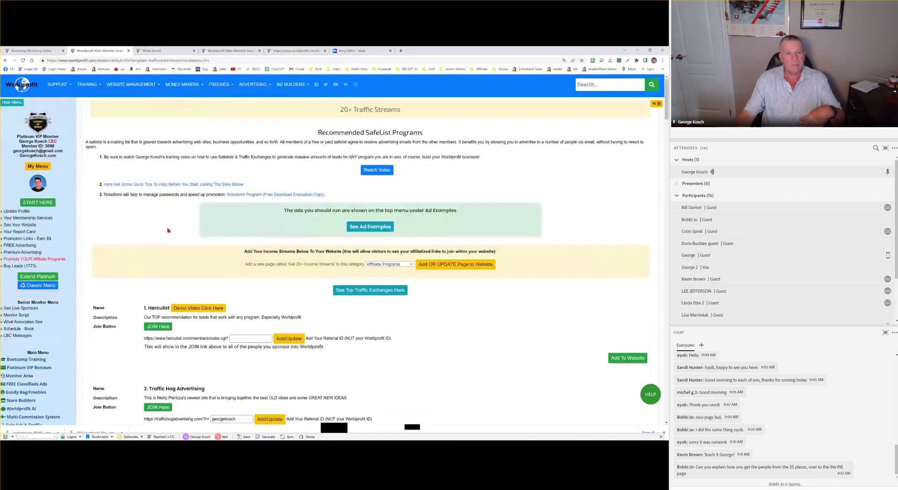
Step: View the BIZ BUILDERS Autoresponder page, then open the Prospect Manager listing 1076 prospects
{"action": "left_click", "coordinate": [282, 87]}
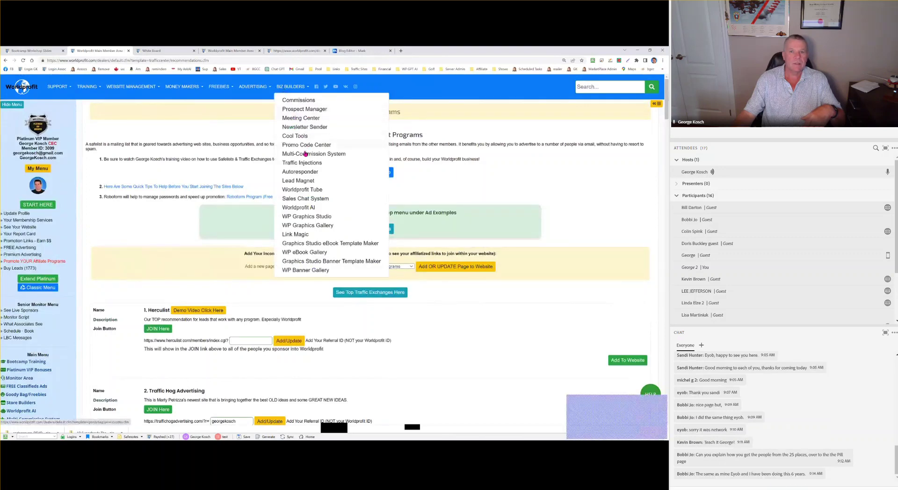
{"action": "left_click", "coordinate": [307, 172]}
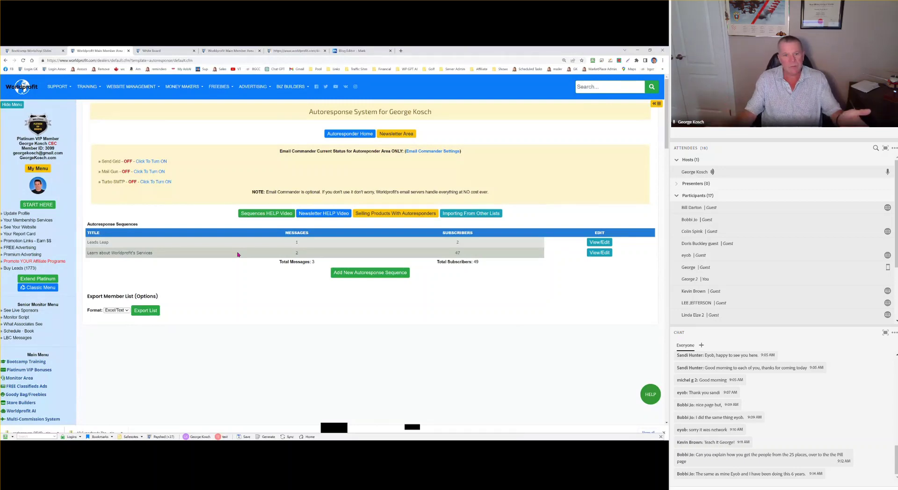
{"action": "mouse_move", "coordinate": [290, 86]}
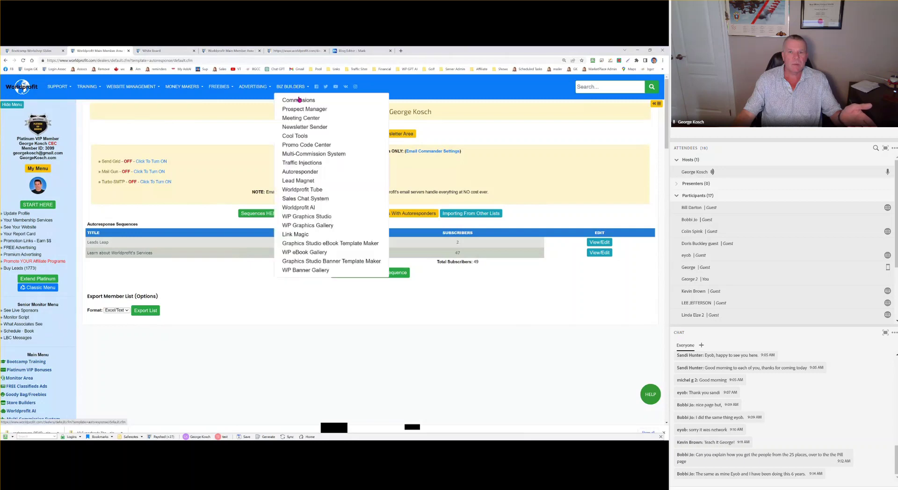
{"action": "left_click", "coordinate": [302, 113]}
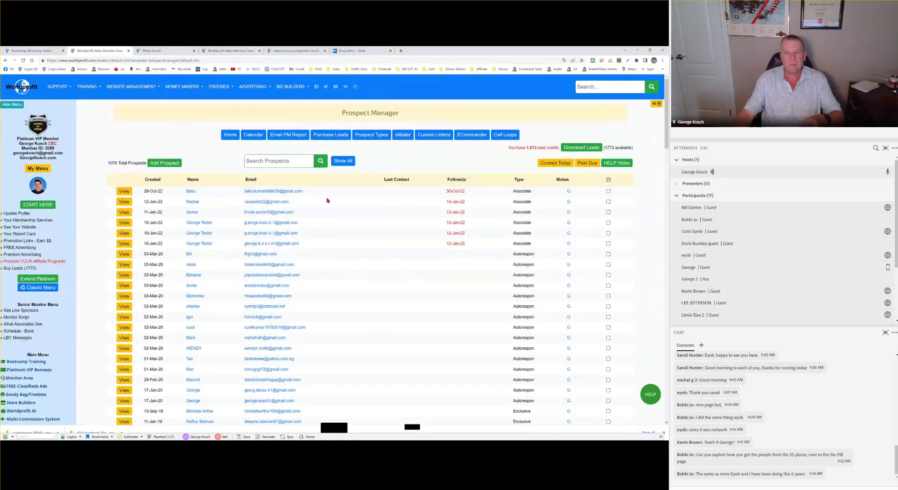
Step: Show the Custom Letters list, then circle the bottom rectangle in green on the White Board
{"action": "left_click", "coordinate": [434, 135]}
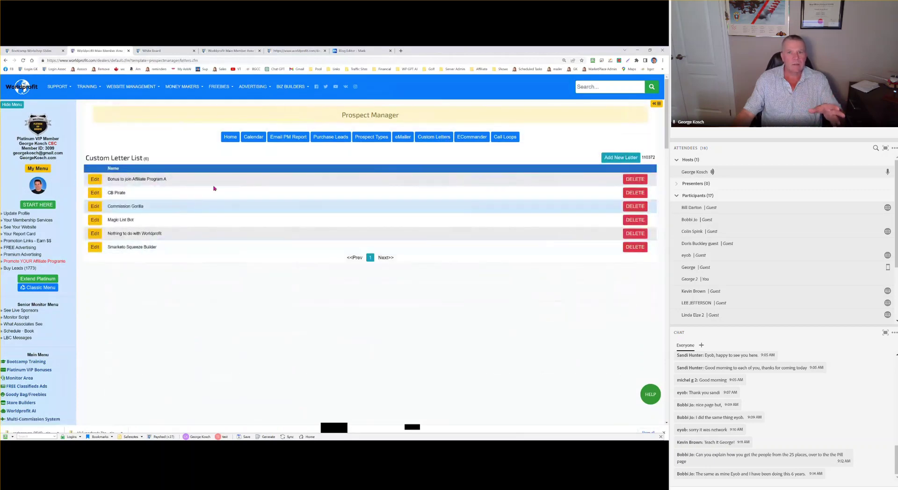
{"action": "left_click", "coordinate": [153, 52]}
{"action": "mouse_move", "coordinate": [458, 322]}
{"action": "left_mouse_down"}
{"action": "mouse_move", "coordinate": [364, 360]}
{"action": "mouse_move", "coordinate": [492, 348]}
{"action": "mouse_move", "coordinate": [421, 313]}
{"action": "left_mouse_up"}
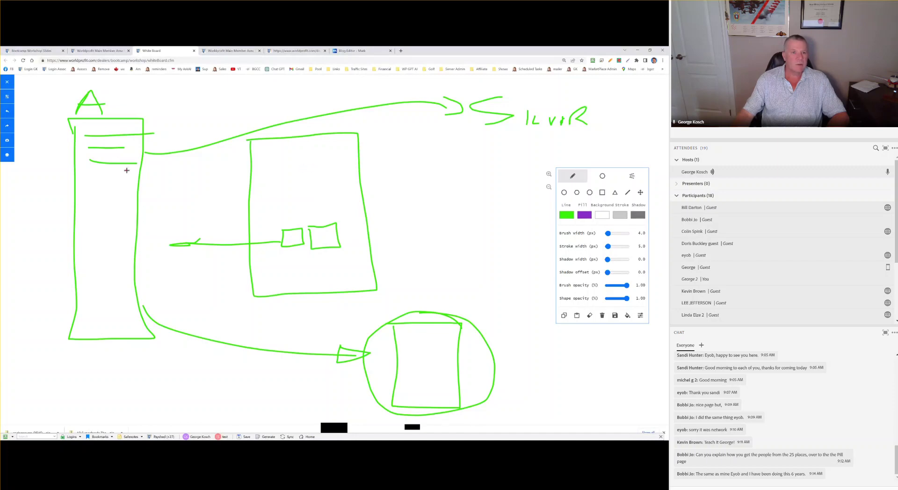
Step: Return to the Prospect Manager's Custom Letter List of six letters in the member area
{"action": "left_click", "coordinate": [229, 51]}
{"action": "left_click", "coordinate": [169, 51]}
{"action": "left_click", "coordinate": [86, 51]}
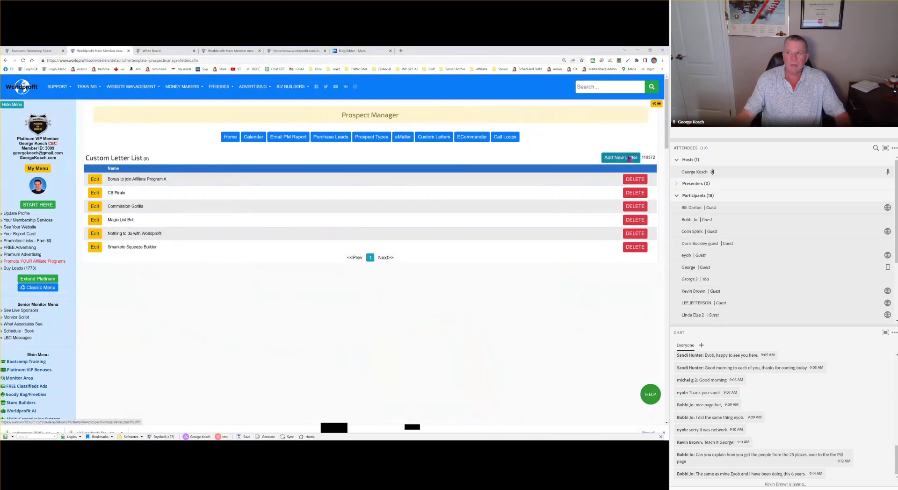
Step: Start a new customer letter, select its Subject placeholder, then switch back to the Bootcamp Workshop Slides
{"action": "left_click", "coordinate": [611, 159]}
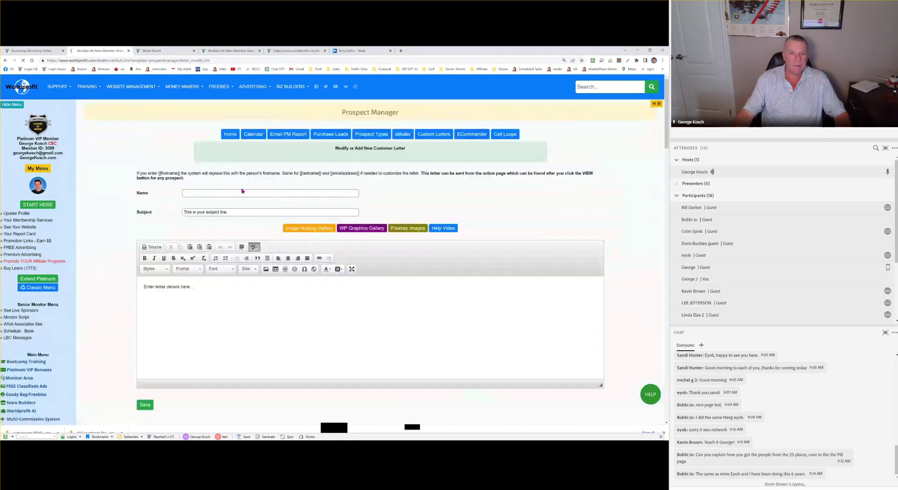
{"action": "left_click", "coordinate": [207, 194]}
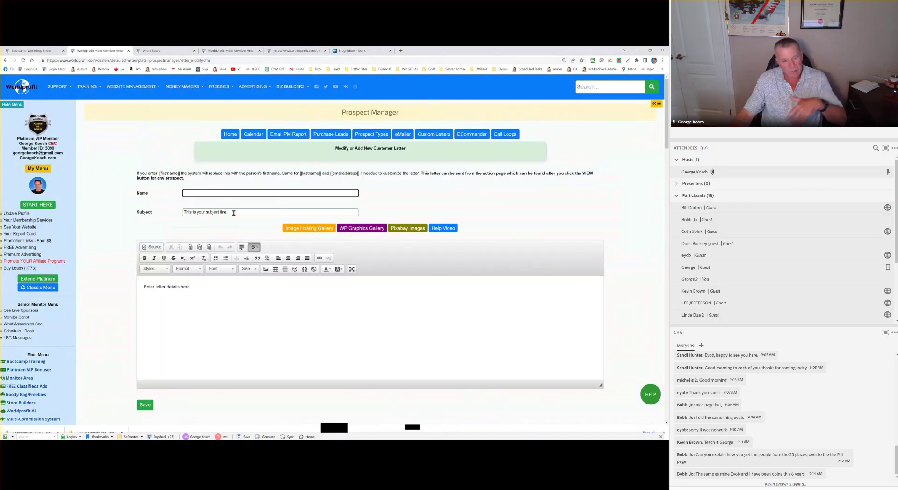
{"action": "left_click_drag", "start_coordinate": [186, 213], "coordinate": [261, 212]}
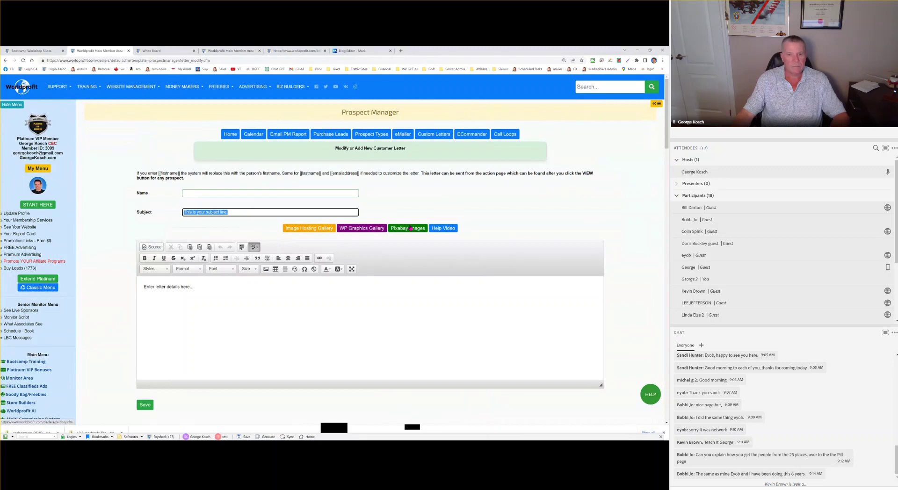
{"action": "left_click", "coordinate": [43, 51]}
{"action": "left_click", "coordinate": [143, 190]}
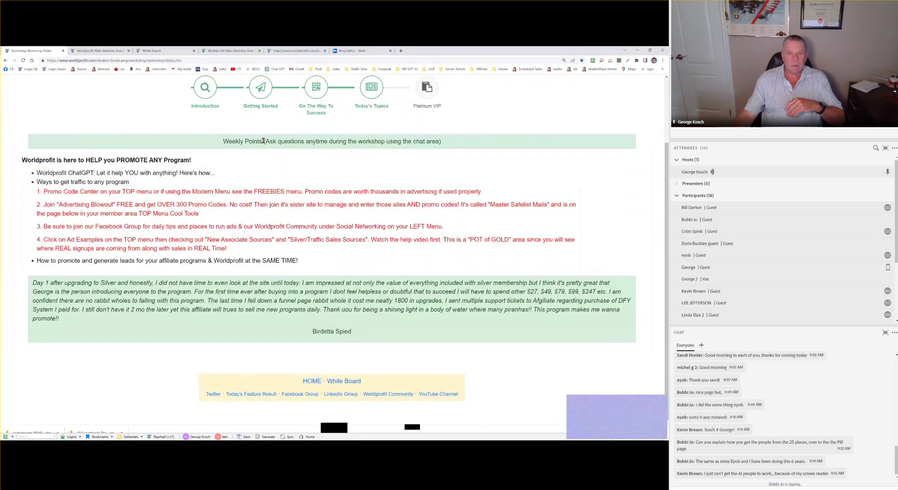
Step: Highlight the chat-questions note and Worldprofit ChatGPT bullet on the Weekly Points slide, then return to the letter form
{"action": "left_click_drag", "start_coordinate": [266, 141], "coordinate": [439, 142]}
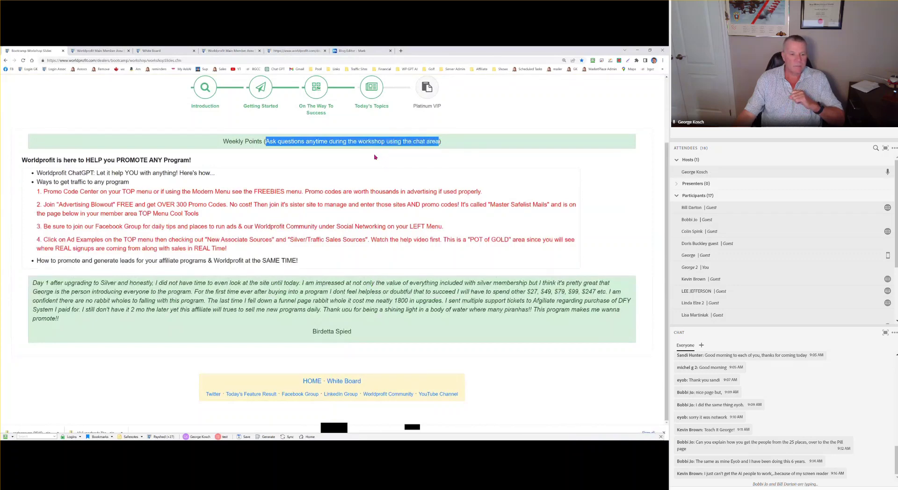
{"action": "left_click", "coordinate": [334, 152]}
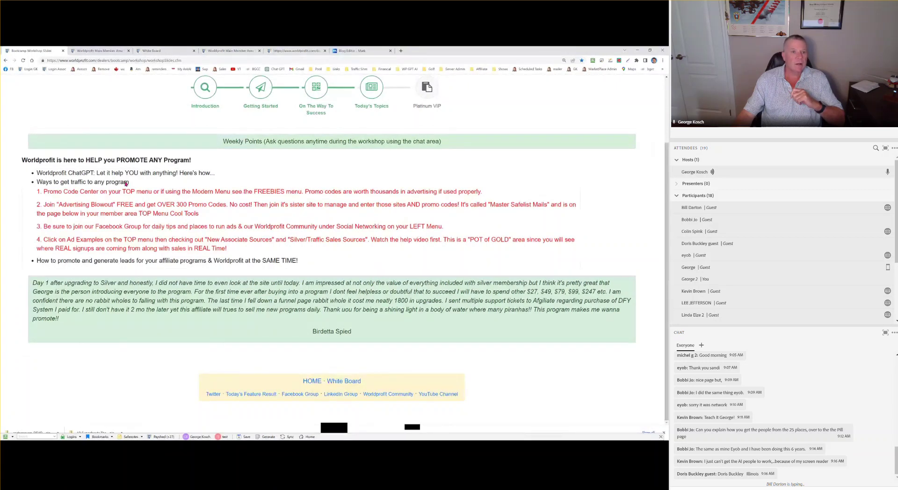
{"action": "left_click_drag", "start_coordinate": [37, 172], "coordinate": [216, 177]}
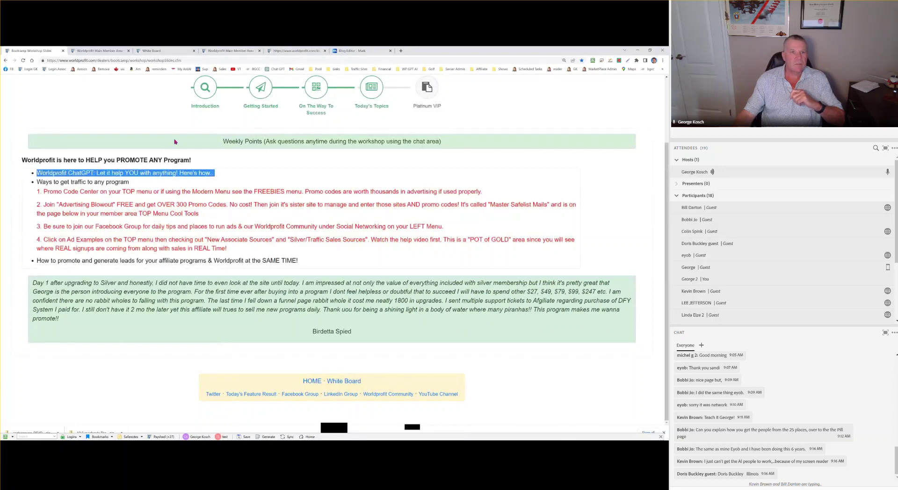
{"action": "left_click", "coordinate": [100, 50]}
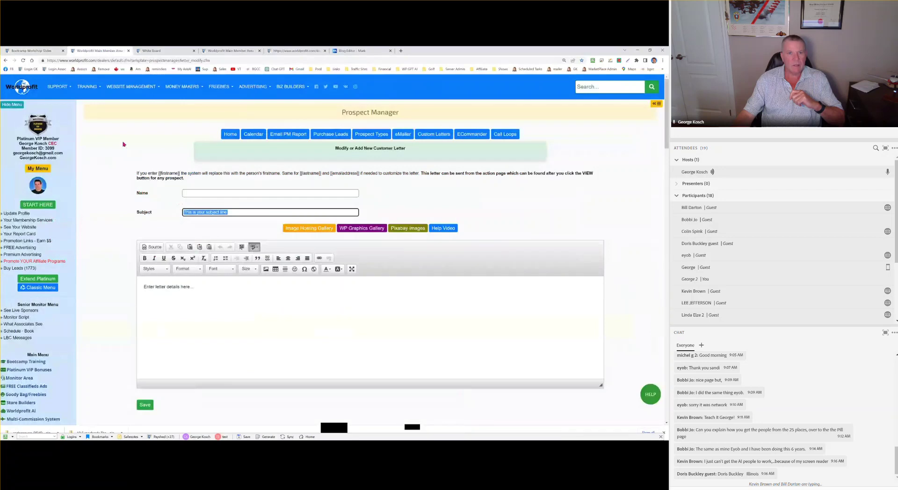
Step: Expand Worldprofit AI in the sidebar, open WP Chat GPT, and browse the AI assistant cards
{"action": "scroll", "coordinate": [82, 248], "scroll_direction": "down", "scroll_amount": 5}
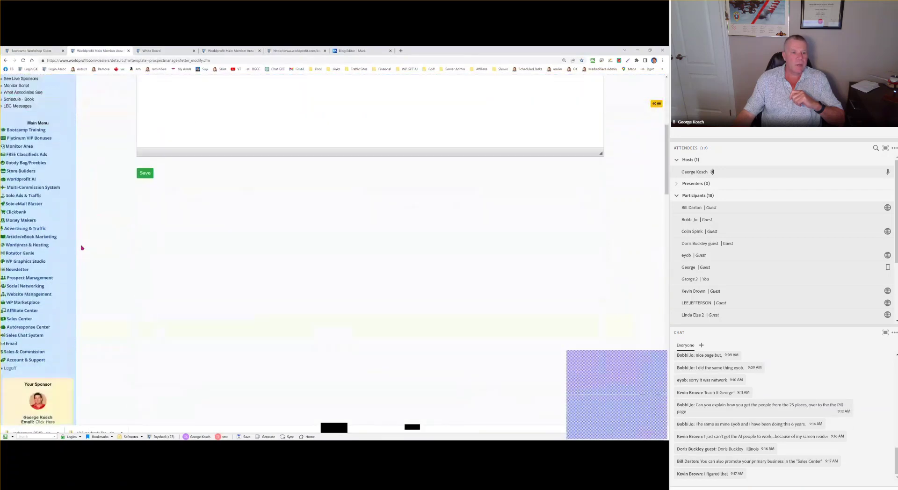
{"action": "scroll", "coordinate": [82, 248], "scroll_direction": "down", "scroll_amount": 1}
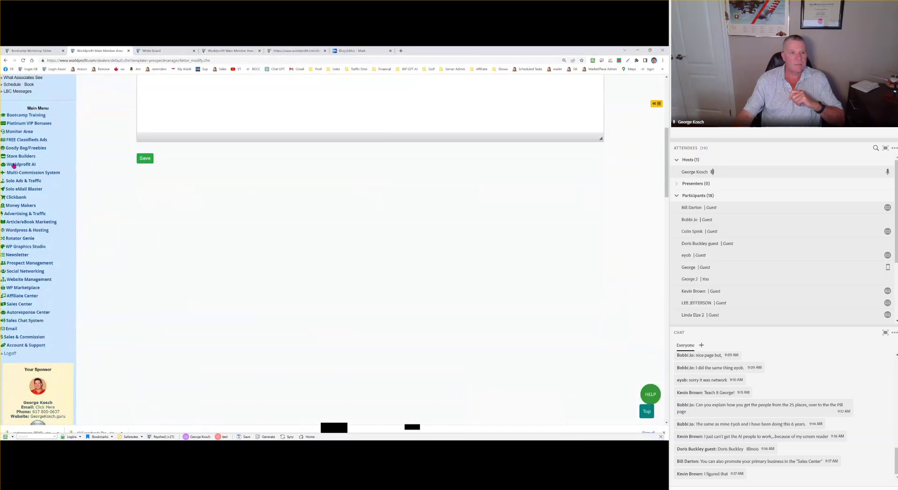
{"action": "left_click", "coordinate": [14, 165]}
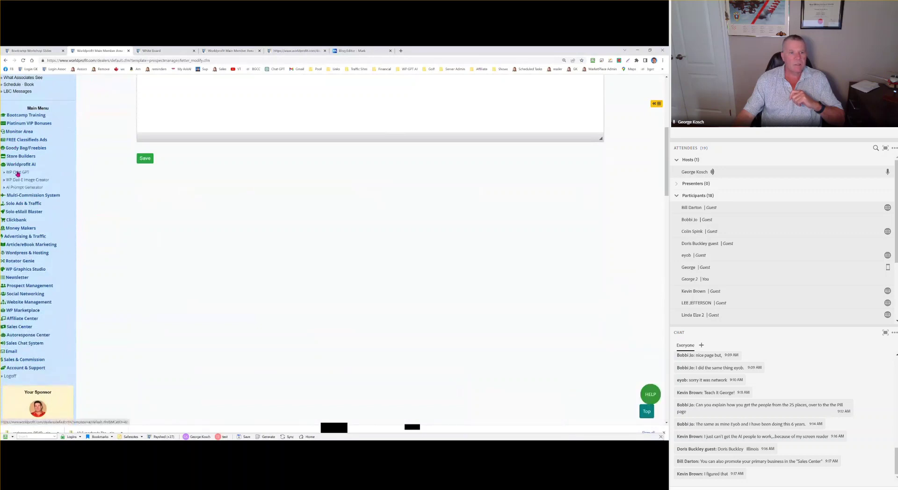
{"action": "left_click", "coordinate": [17, 173]}
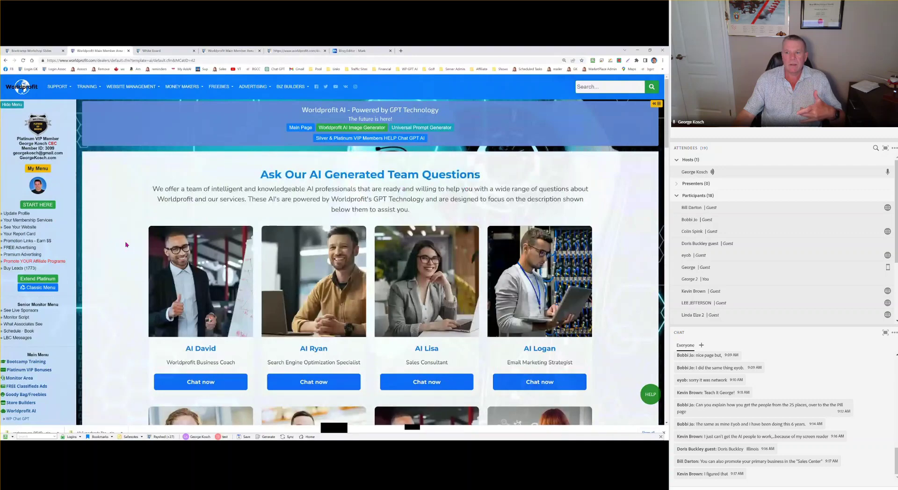
{"action": "scroll", "coordinate": [126, 243], "scroll_direction": "down", "scroll_amount": 2}
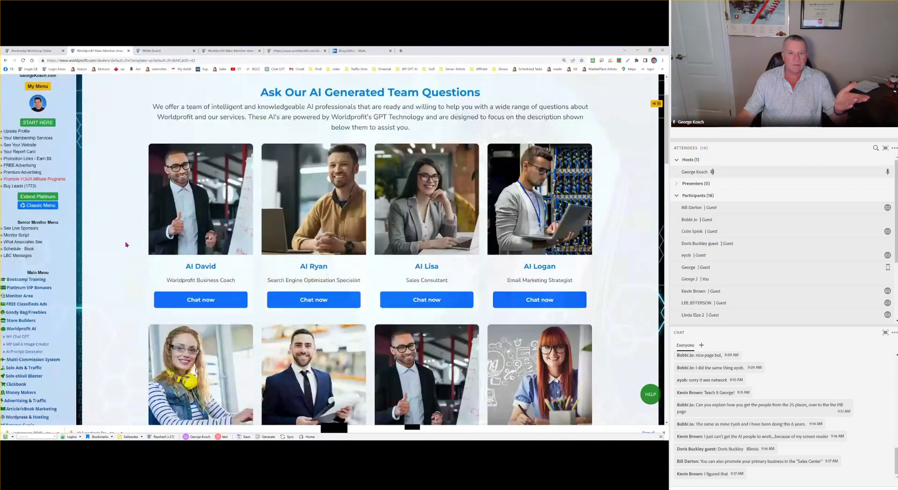
{"action": "scroll", "coordinate": [125, 244], "scroll_direction": "down", "scroll_amount": 2}
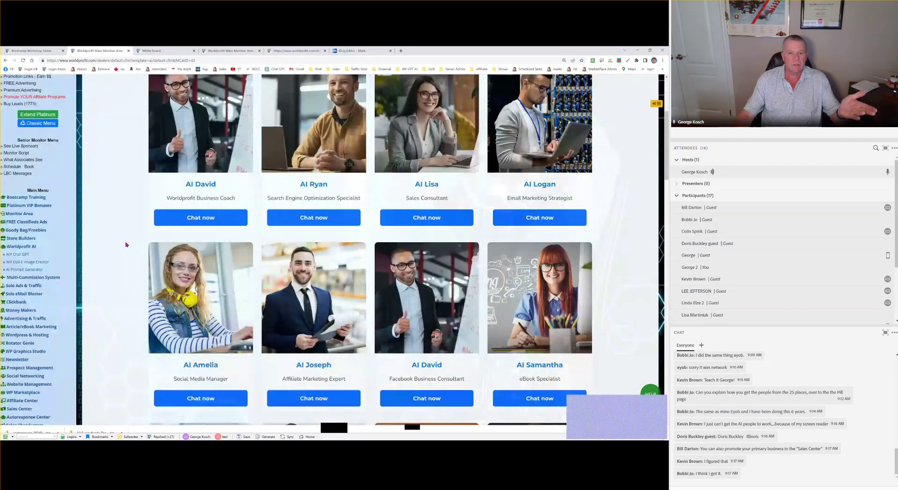
{"action": "scroll", "coordinate": [125, 244], "scroll_direction": "down", "scroll_amount": 3}
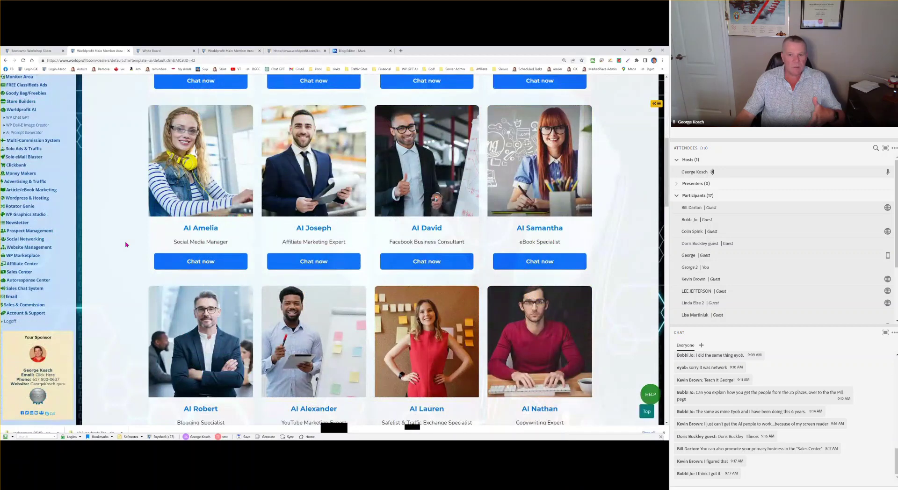
Step: Ask AI Joseph 'I have a free optin page offer. Can you tell me…?' about free posting places
{"action": "left_click", "coordinate": [314, 262]}
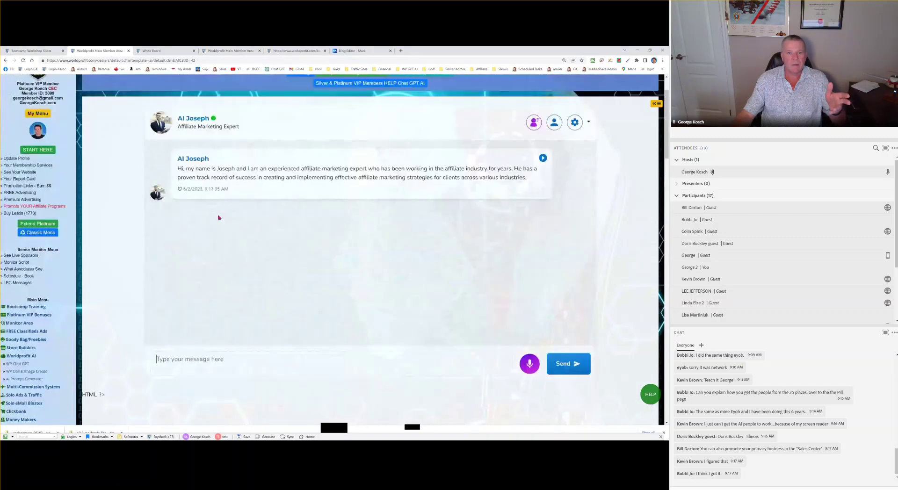
{"action": "left_click_drag", "start_coordinate": [106, 395], "coordinate": [182, 367]}
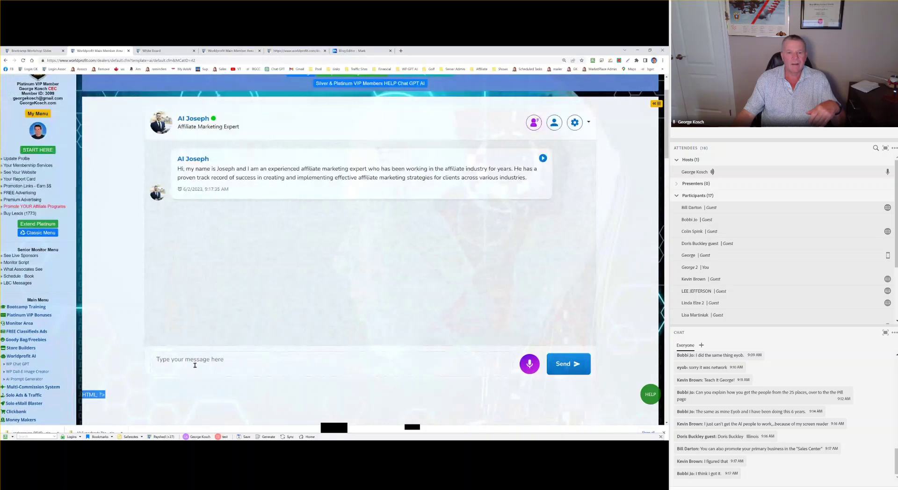
{"action": "left_click", "coordinate": [225, 365]}
{"action": "type", "text": "I"}
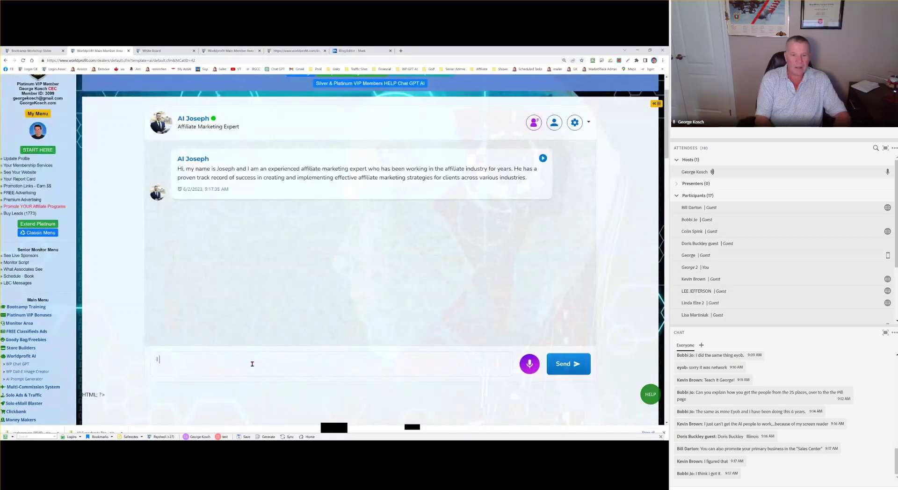
{"action": "type", "text": " have a free optin page offer."}
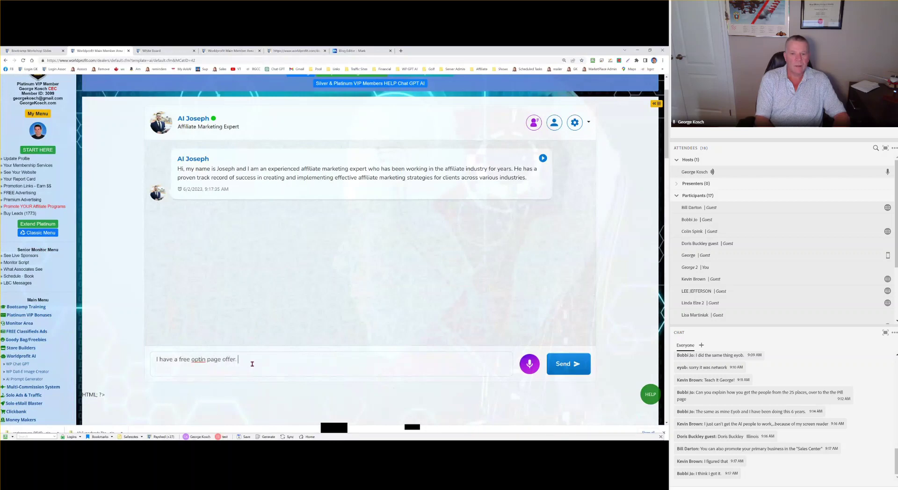
{"action": "type", "text": " Can you tell me 5 free places to post it on the internet"}
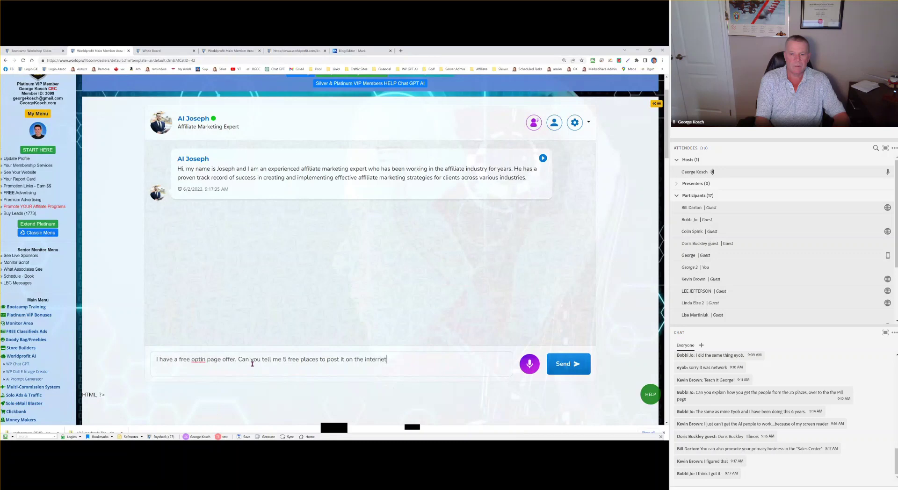
{"action": "type", "text": "?"}
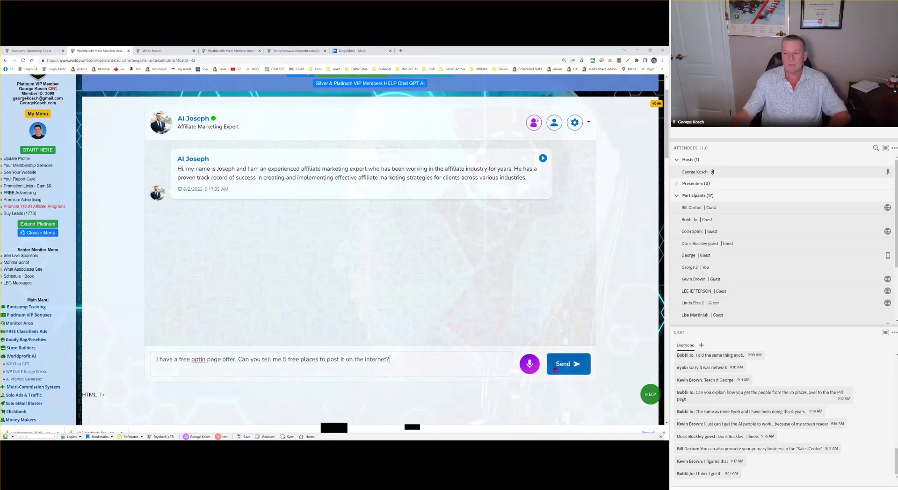
{"action": "left_click", "coordinate": [570, 365]}
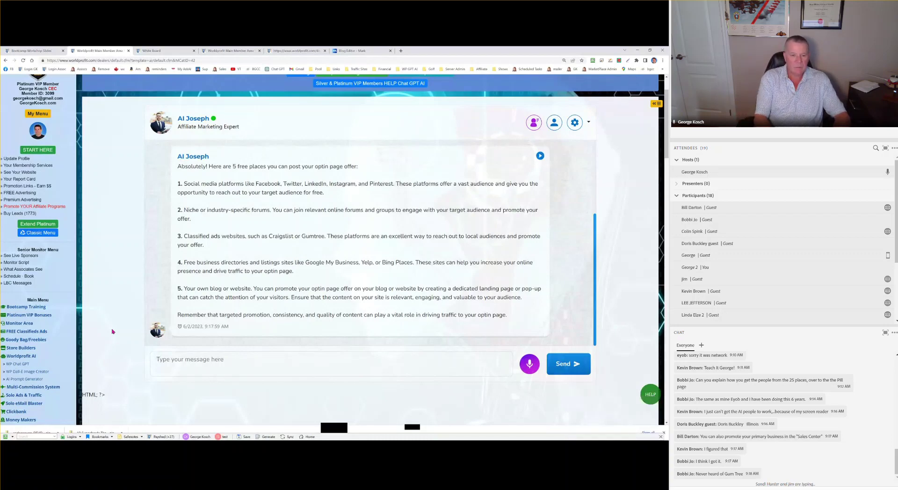
Step: Ask AI Joseph to recommend safelists or traffic exchanges, then scroll back to the page top
{"action": "type", "text": "Can you"}
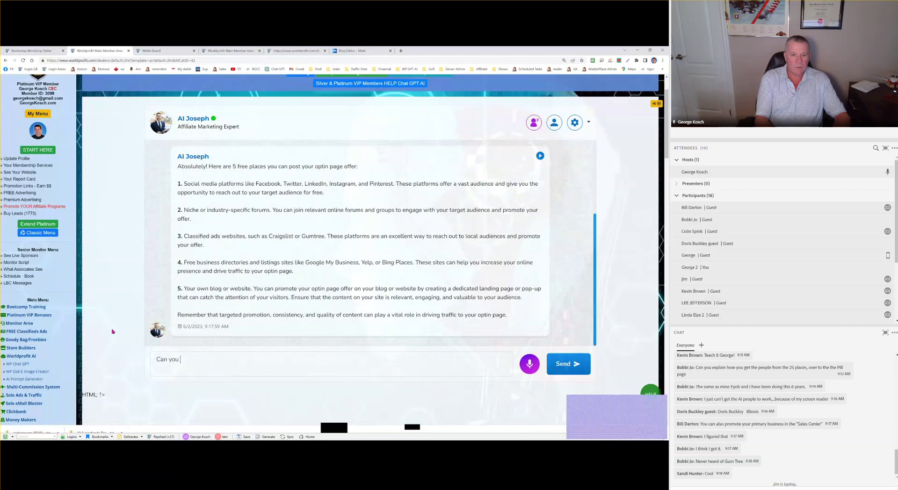
{"action": "type", "text": " recocmmend"}
{"action": "key", "text": "BackSpace"}
{"action": "key", "text": "BackSpace"}
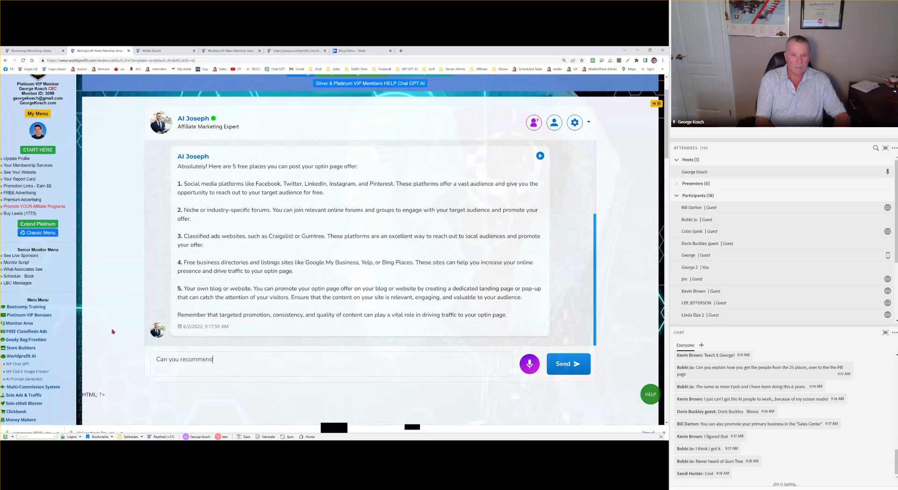
{"action": "type", "text": "afelists or traffic exc"}
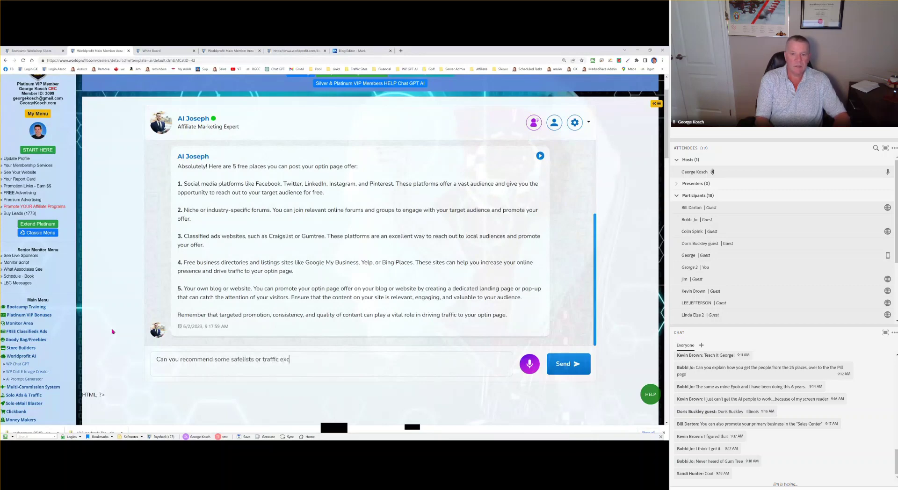
{"action": "type", "text": "hanges"}
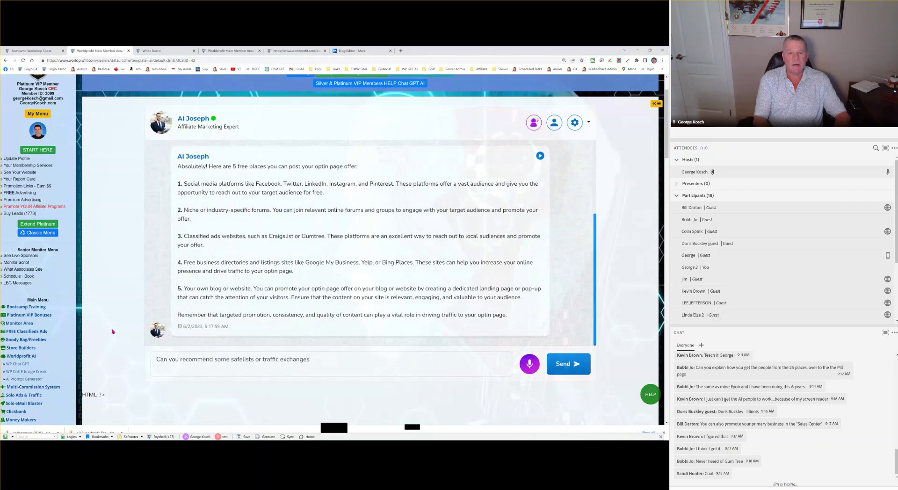
{"action": "left_click", "coordinate": [569, 368]}
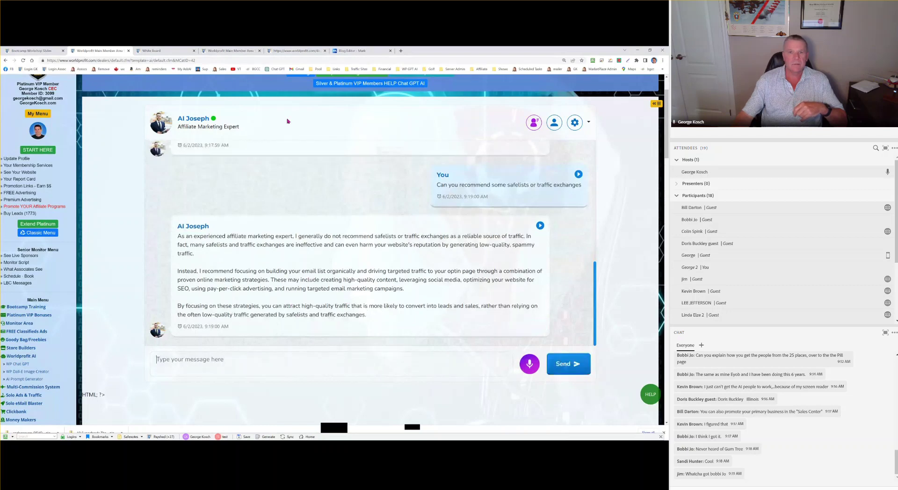
{"action": "scroll", "coordinate": [288, 122], "scroll_direction": "up", "scroll_amount": 2}
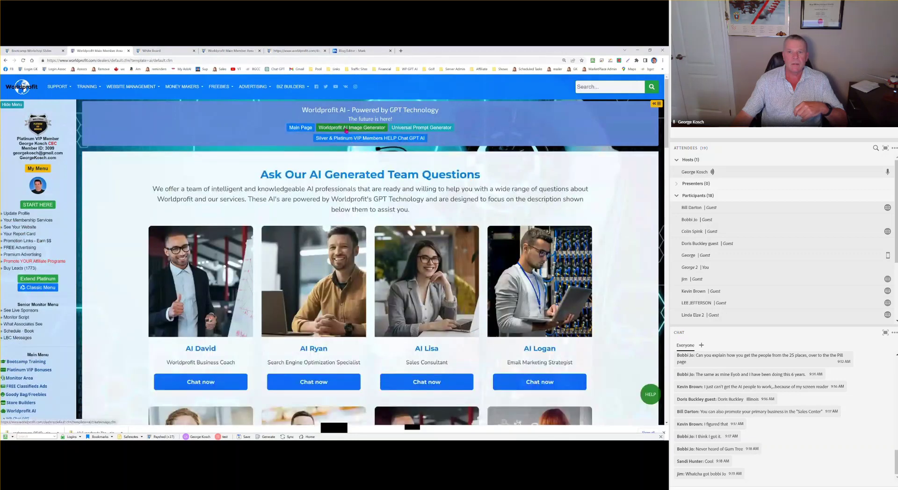
Step: Expand the Universal Prompt Generator and launch ChatGPT in a popup window from its chat.openai.com link
{"action": "left_click", "coordinate": [408, 128]}
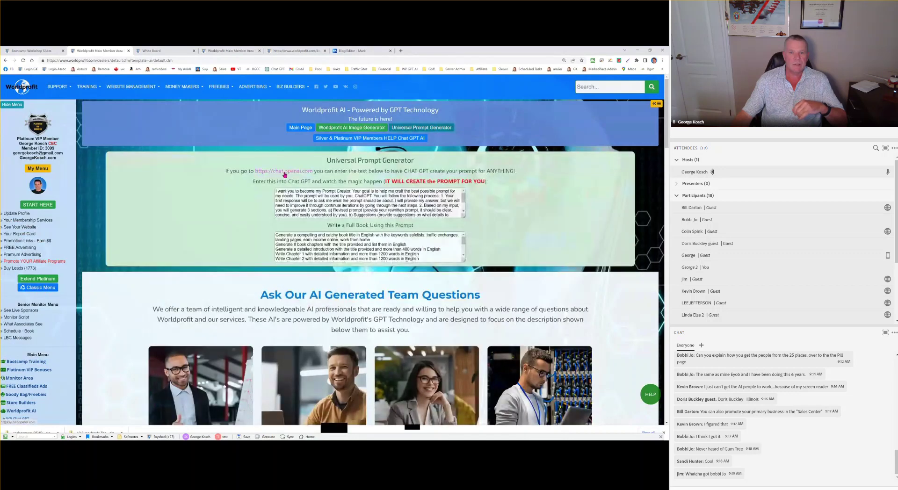
{"action": "left_click", "coordinate": [285, 175]}
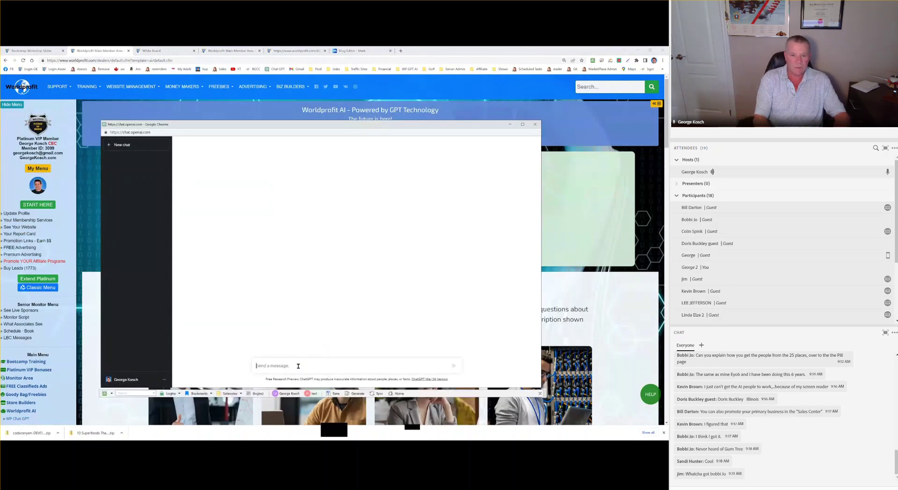
Step: Ask ChatGPT 'Can you recommend safelists to help me promote to', then highlight List Joe and the intro
{"action": "type", "text": "Can you recommend"}
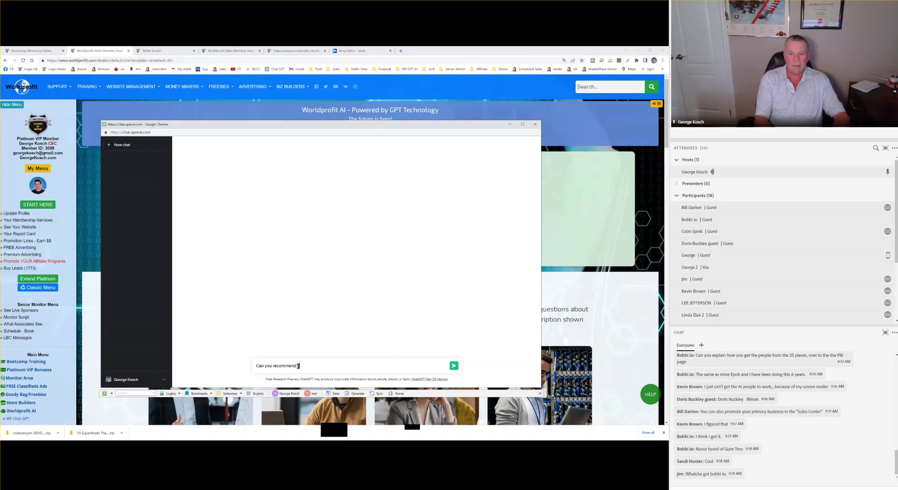
{"action": "type", "text": " safelists to hel"}
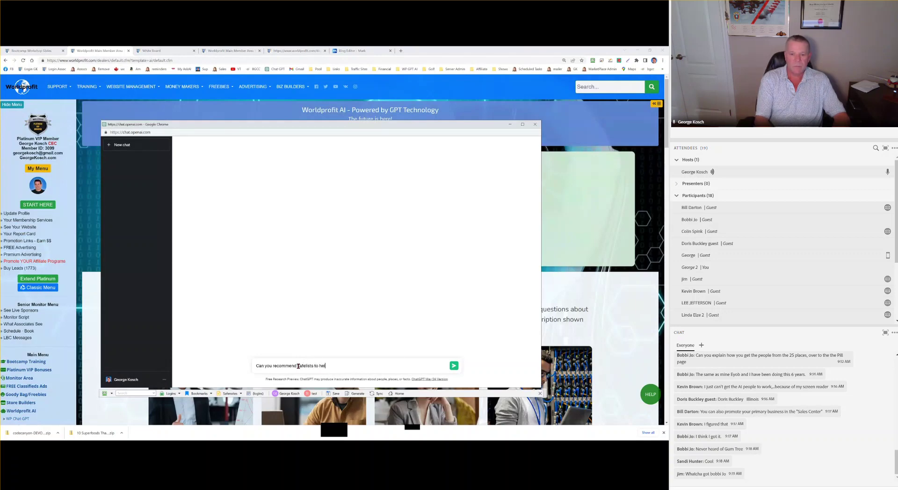
{"action": "type", "text": "p me promote to"}
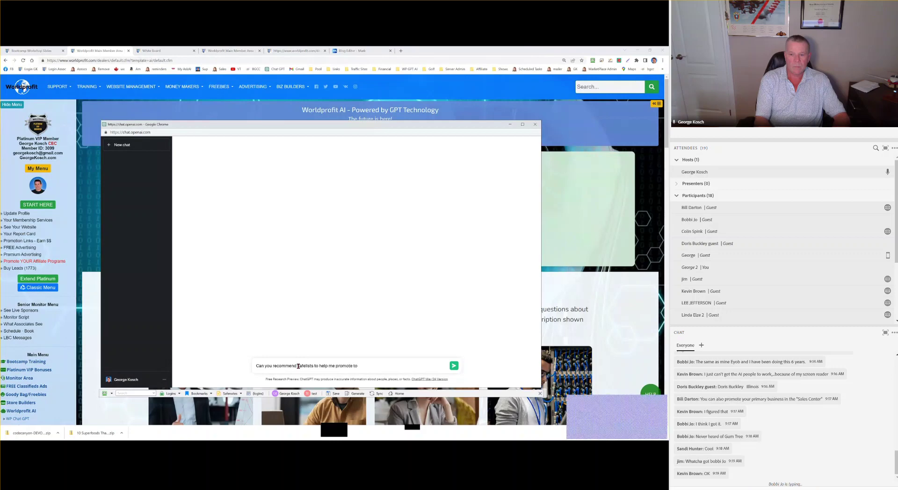
{"action": "key", "text": "Return"}
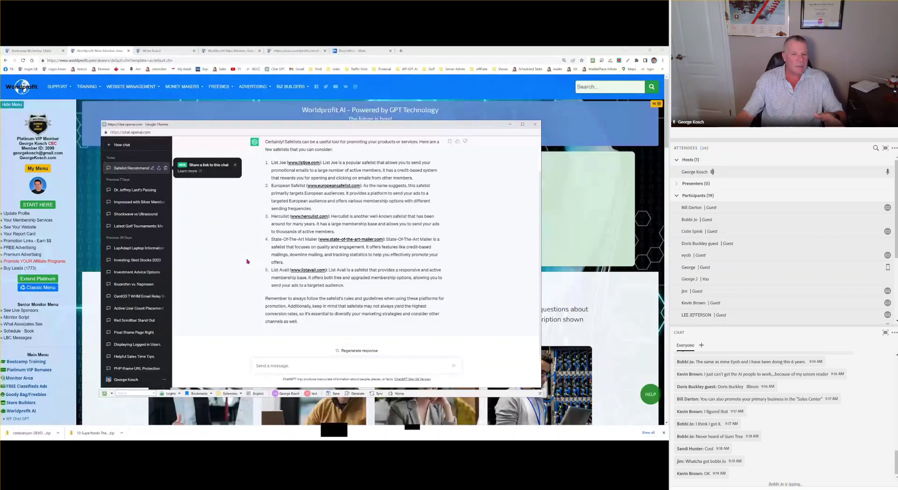
{"action": "scroll", "coordinate": [246, 258], "scroll_direction": "up", "scroll_amount": 2}
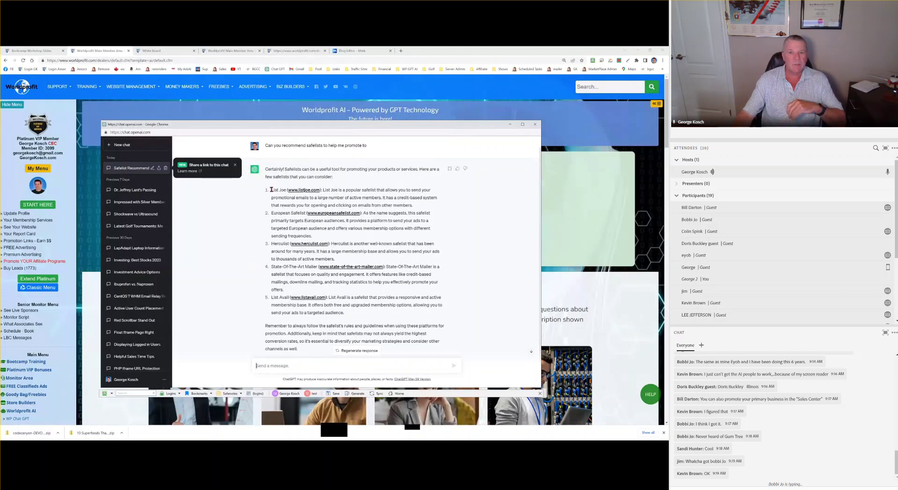
{"action": "left_click_drag", "start_coordinate": [271, 190], "coordinate": [331, 190]}
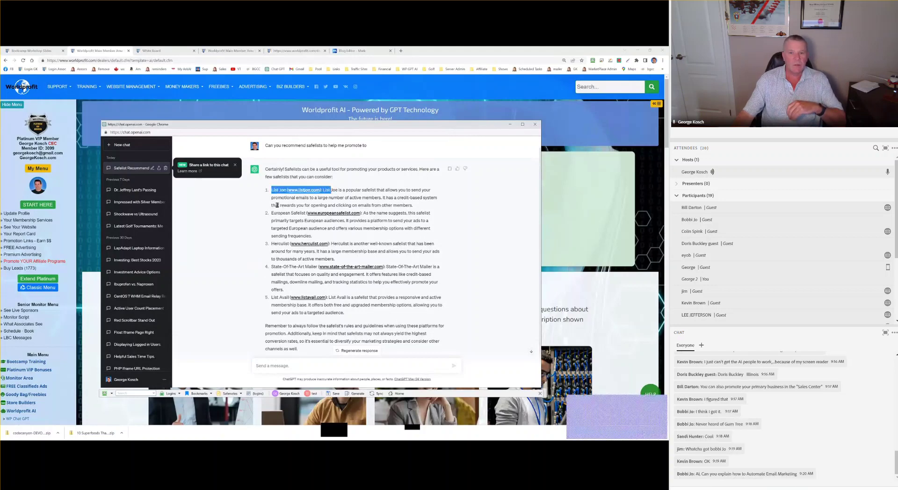
{"action": "left_click_drag", "start_coordinate": [285, 169], "coordinate": [428, 180]}
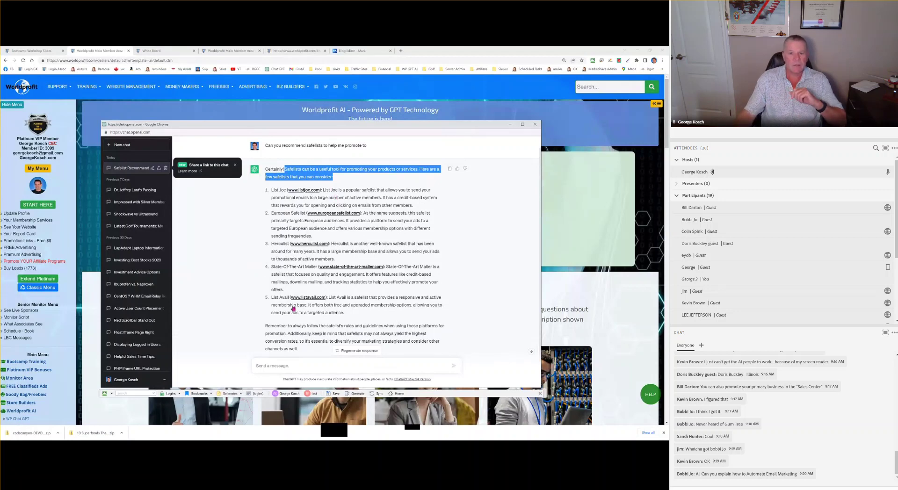
Step: Follow up with 'how about 10 more please' to get ten more safelists
{"action": "left_click", "coordinate": [282, 369]}
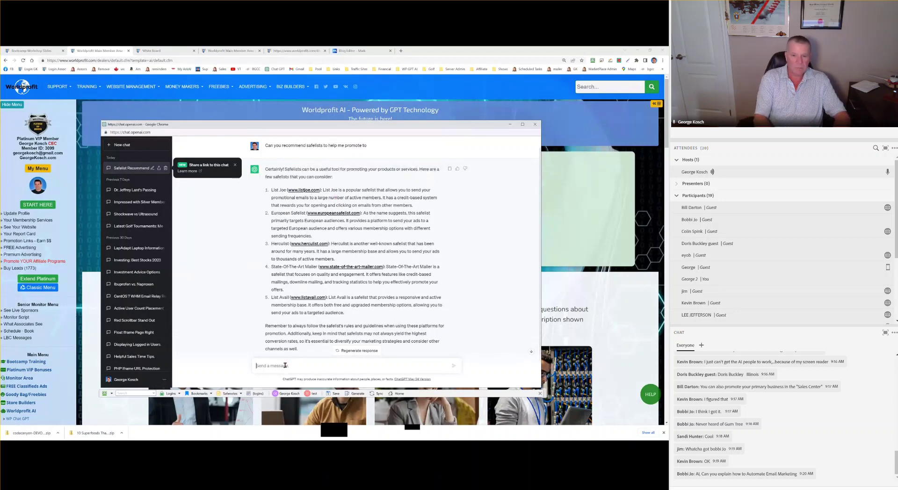
{"action": "type", "text": "how about 10 more"}
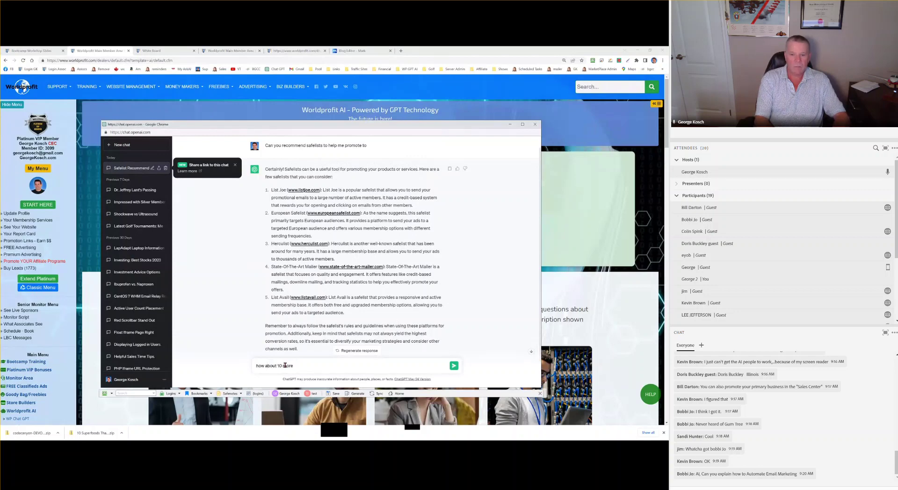
{"action": "type", "text": " please"}
{"action": "key", "text": "Return"}
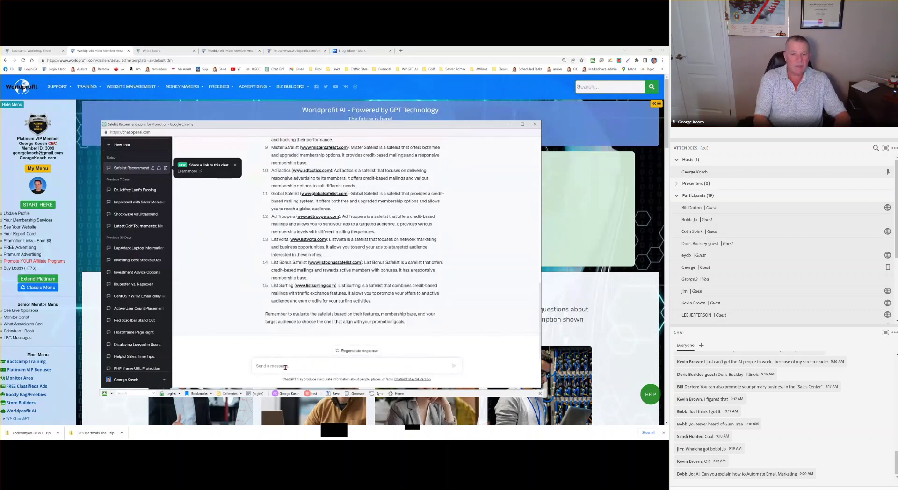
Step: Ask ChatGPT 'Can you give me some traffic exchanges?'
{"action": "type", "text": "Can yo"}
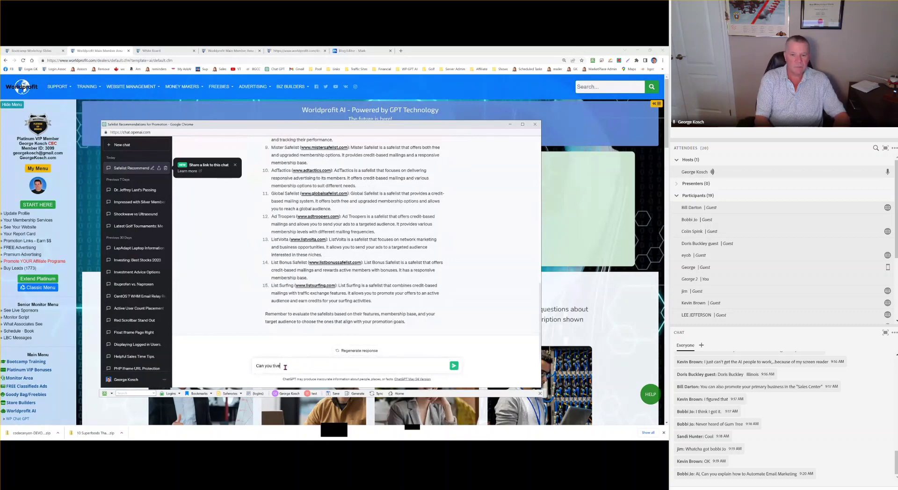
{"action": "type", "text": "u tive"}
{"action": "key", "text": "BackSpace"}
{"action": "key", "text": "BackSpace"}
{"action": "type", "text": "give me some traffic exchanges?"}
{"action": "key", "text": "Return"}
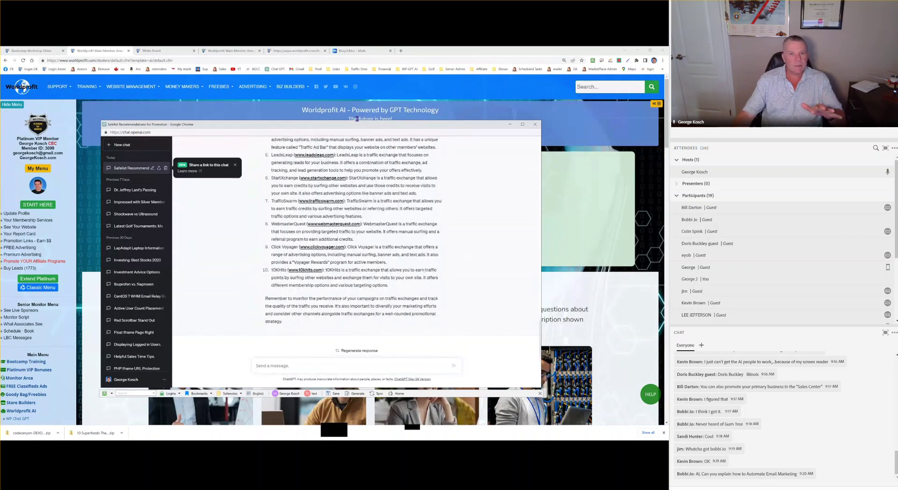
Step: Dismiss the share-this-chat tip, review the answer, and bring the Worldprofit AI page forward
{"action": "left_click", "coordinate": [235, 165]}
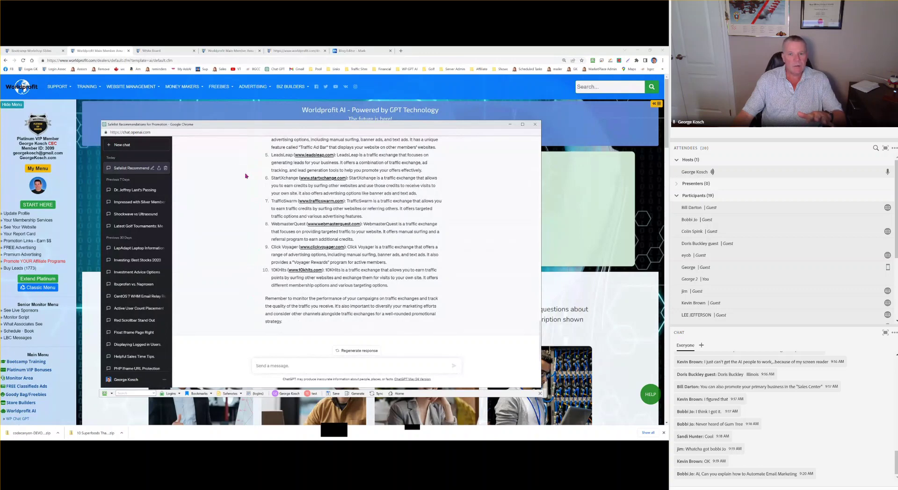
{"action": "scroll", "coordinate": [256, 200], "scroll_direction": "up", "scroll_amount": 4}
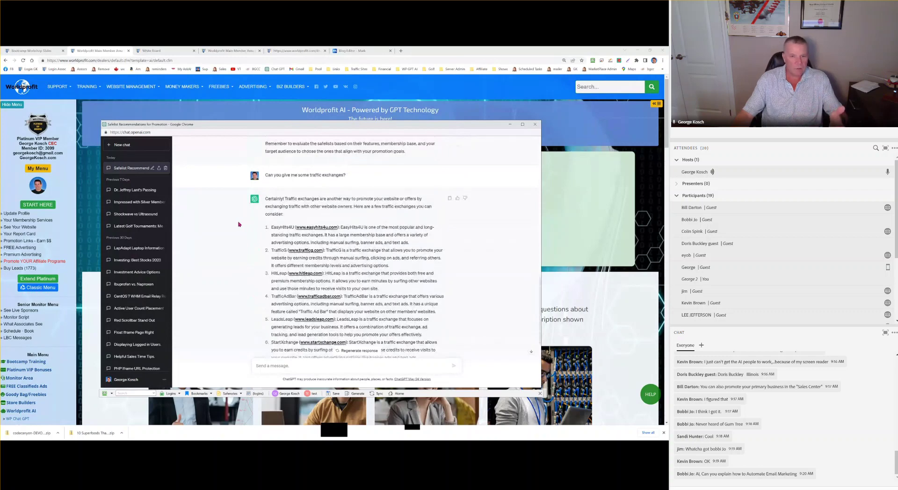
{"action": "scroll", "coordinate": [385, 177], "scroll_direction": "down", "scroll_amount": 2}
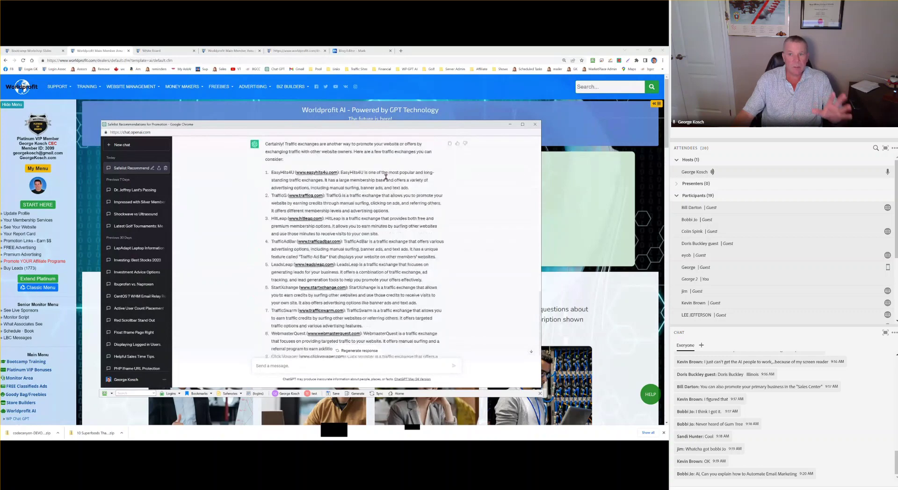
{"action": "left_click", "coordinate": [416, 108]}
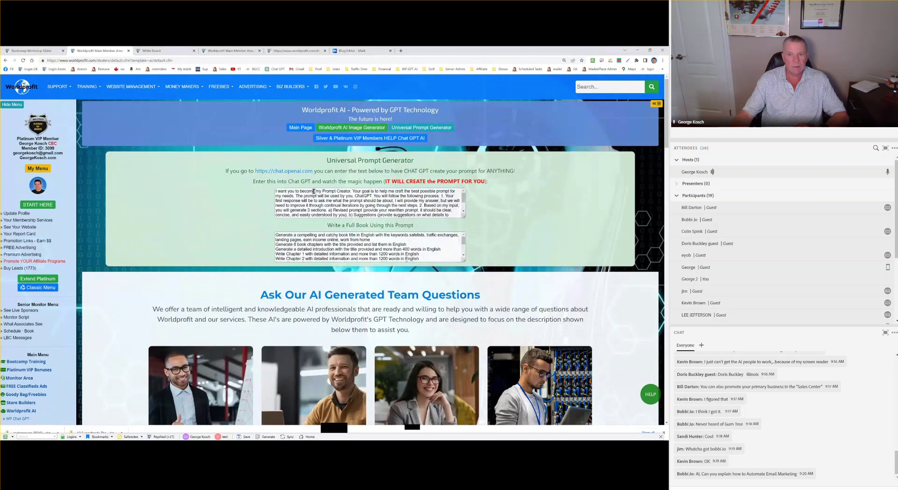
Step: Select the prompt creator and Write a Full Book prompts, then scroll the AI assistants page
{"action": "left_click", "coordinate": [318, 209]}
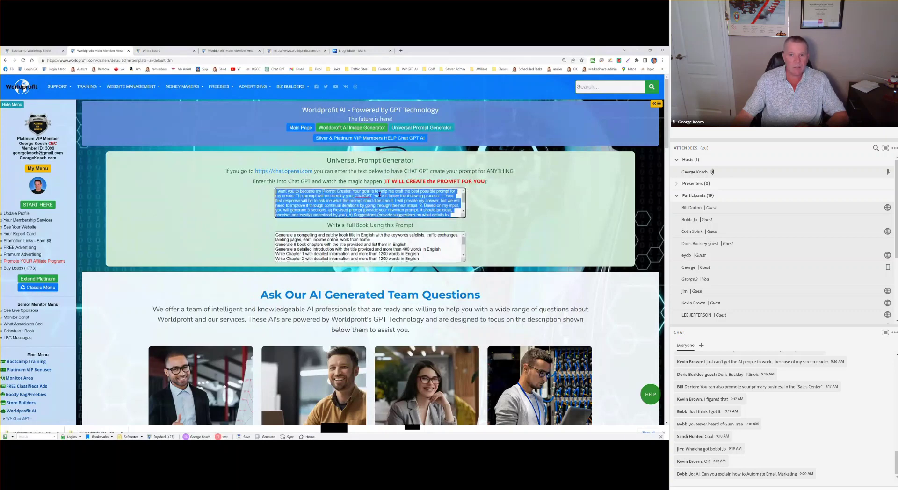
{"action": "left_click", "coordinate": [360, 248]}
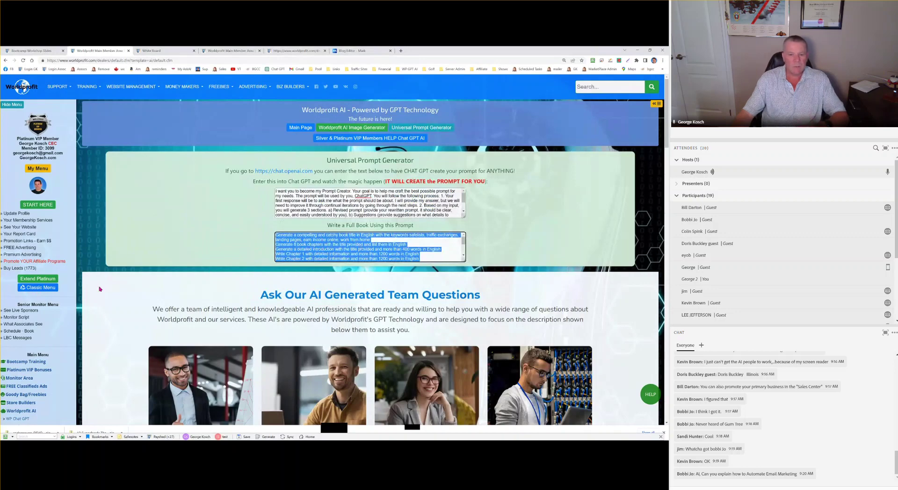
{"action": "scroll", "coordinate": [113, 295], "scroll_direction": "down", "scroll_amount": 3}
{"action": "scroll", "coordinate": [117, 295], "scroll_direction": "down", "scroll_amount": 5}
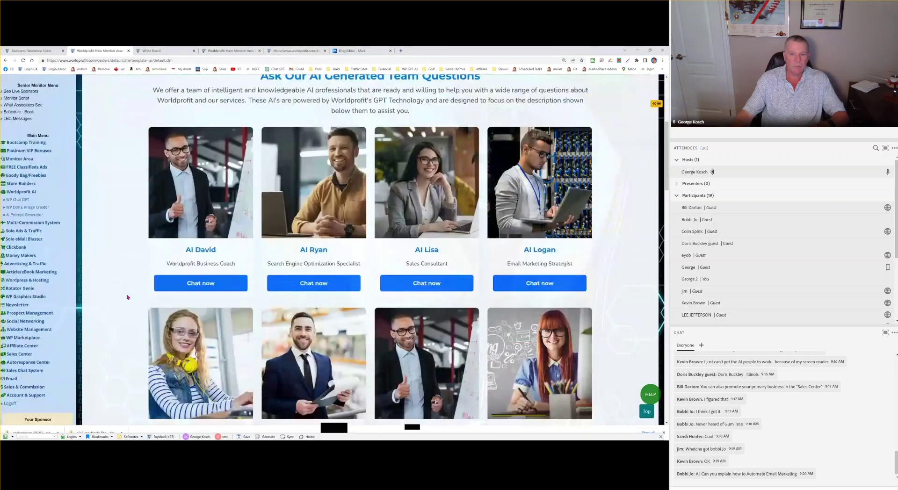
{"action": "scroll", "coordinate": [136, 297], "scroll_direction": "up", "scroll_amount": 1}
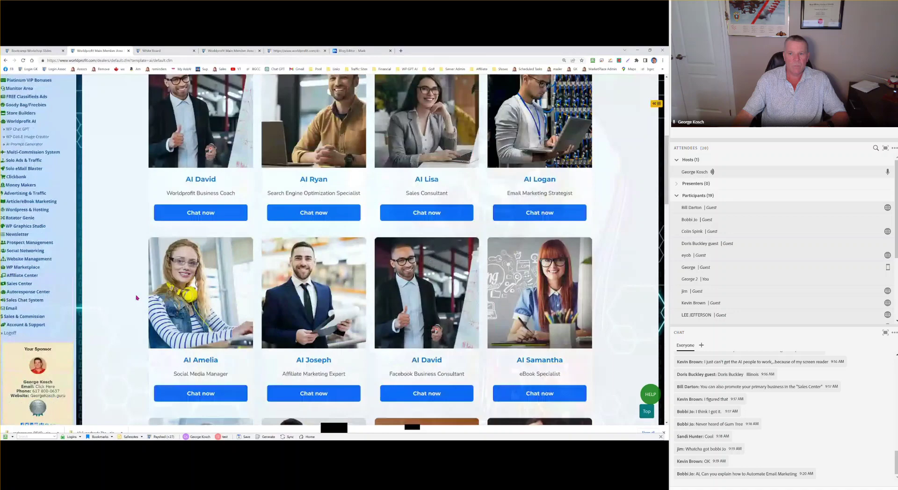
{"action": "scroll", "coordinate": [135, 297], "scroll_direction": "up", "scroll_amount": 6}
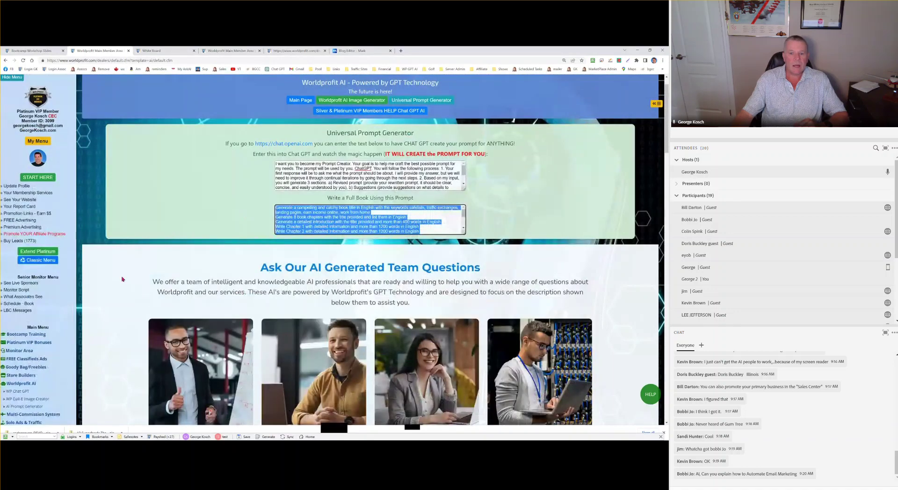
{"action": "scroll", "coordinate": [122, 279], "scroll_direction": "down", "scroll_amount": 8}
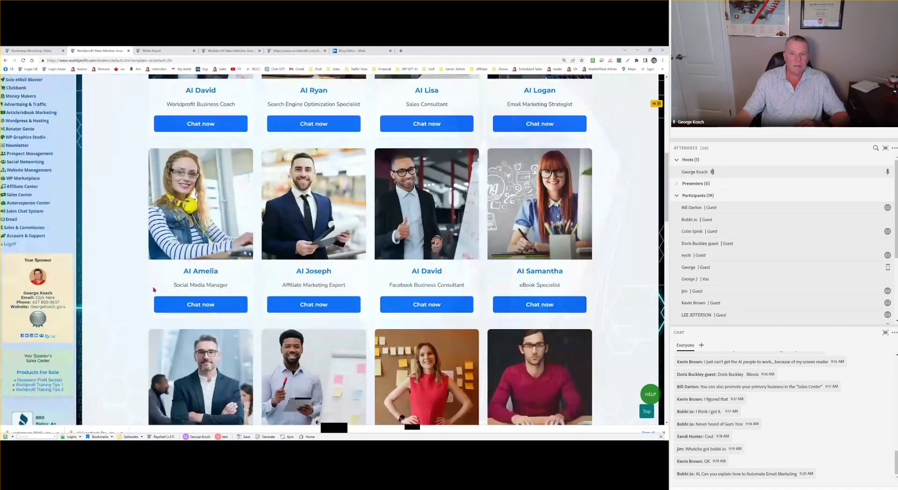
{"action": "scroll", "coordinate": [154, 290], "scroll_direction": "down", "scroll_amount": 1}
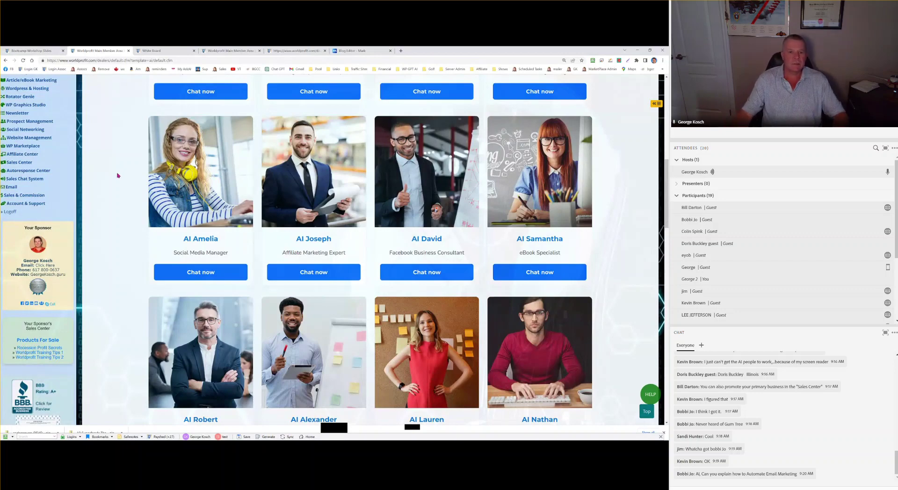
Step: Bring the ChatGPT window with its traffic exchange list back to the front
{"action": "scroll", "coordinate": [125, 192], "scroll_direction": "down", "scroll_amount": 3}
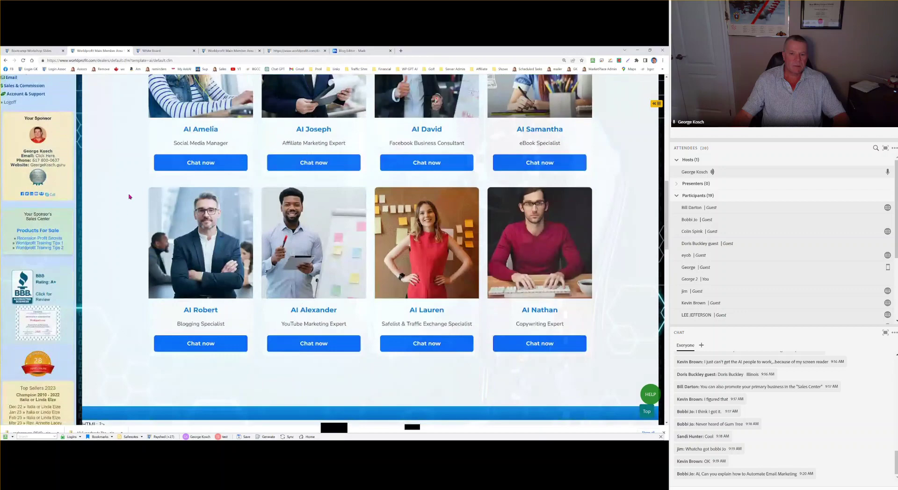
{"action": "scroll", "coordinate": [127, 224], "scroll_direction": "up", "scroll_amount": 3}
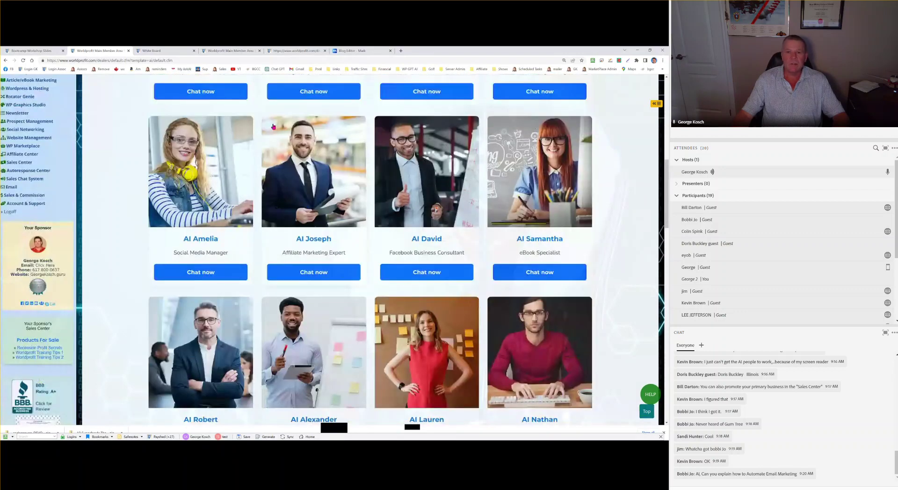
{"action": "key", "text": "alt+Tab"}
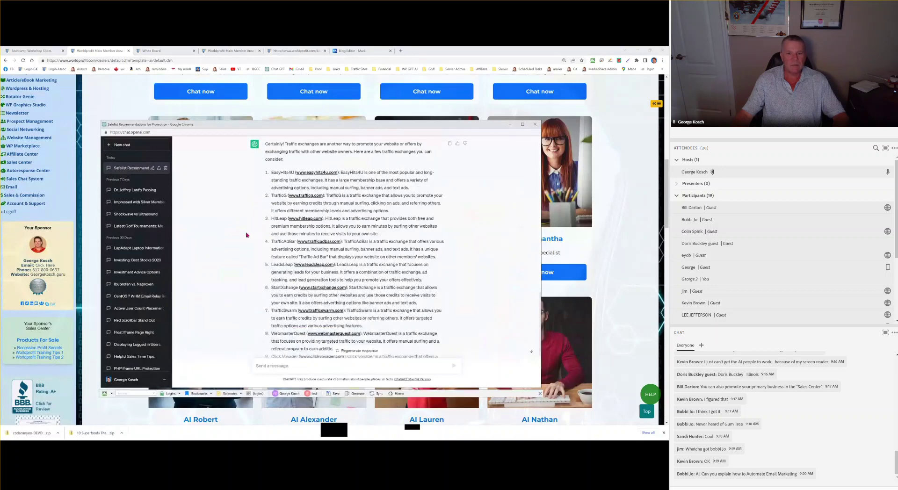
{"action": "scroll", "coordinate": [247, 237], "scroll_direction": "down", "scroll_amount": 3}
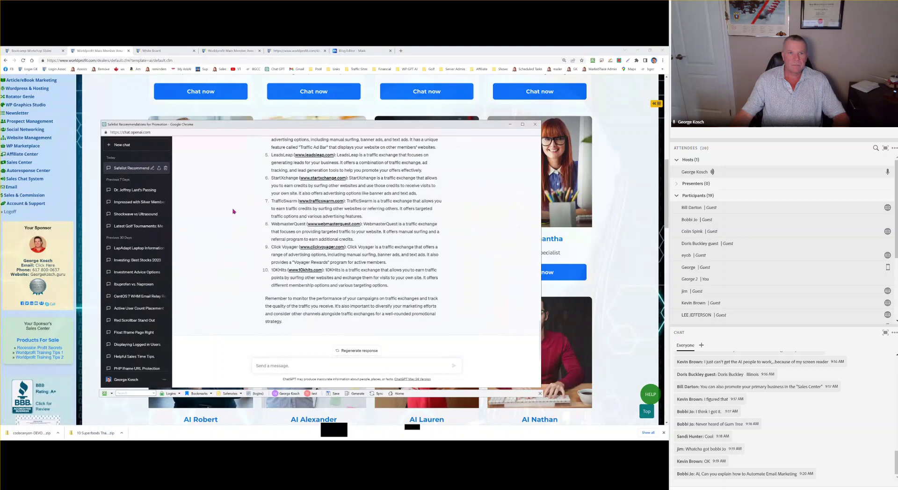
Step: Highlight the traffic list, Promo Code Center and Advertising Blowout tips on the slides, then show member tools
{"action": "left_click", "coordinate": [41, 51]}
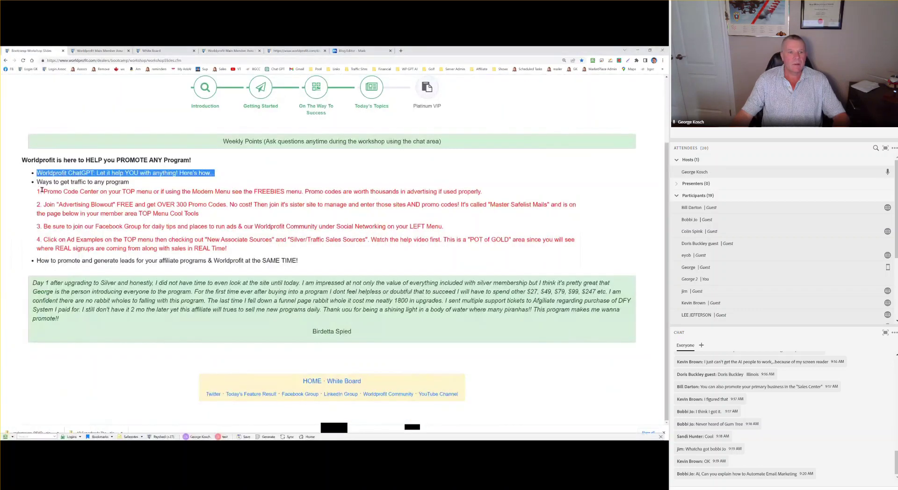
{"action": "left_click_drag", "start_coordinate": [39, 183], "coordinate": [65, 193]}
{"action": "left_click", "coordinate": [64, 194]}
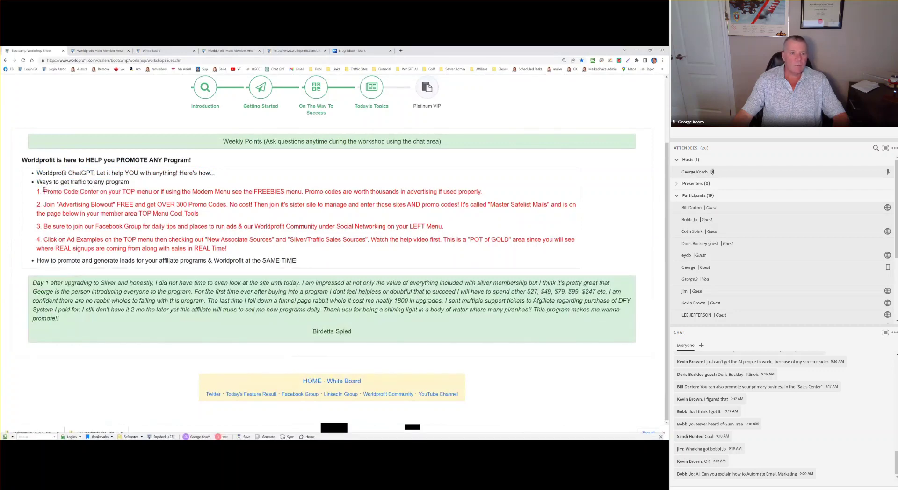
{"action": "left_click_drag", "start_coordinate": [44, 190], "coordinate": [508, 198]}
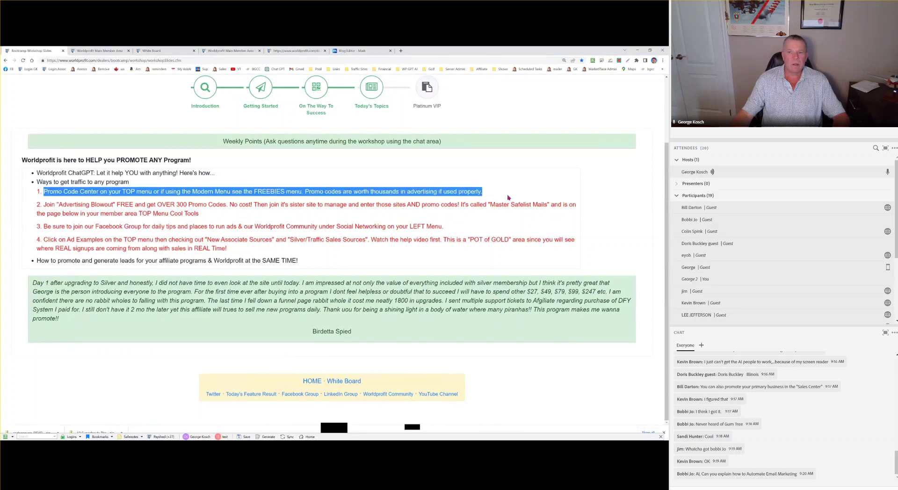
{"action": "left_click", "coordinate": [259, 192]}
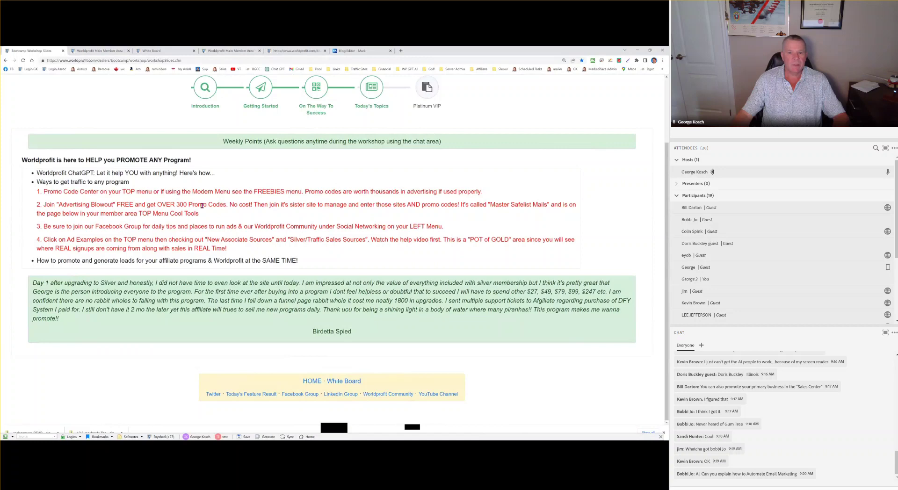
{"action": "left_click_drag", "start_coordinate": [42, 204], "coordinate": [227, 206]}
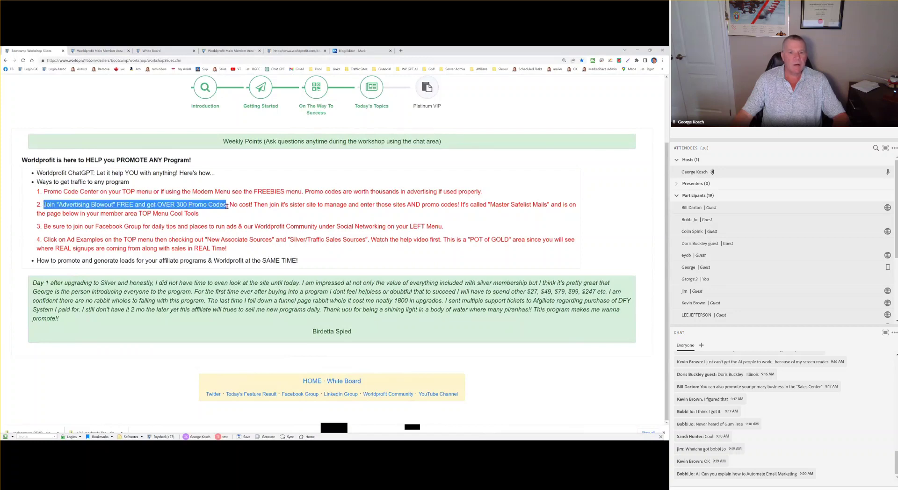
{"action": "left_click", "coordinate": [238, 51]}
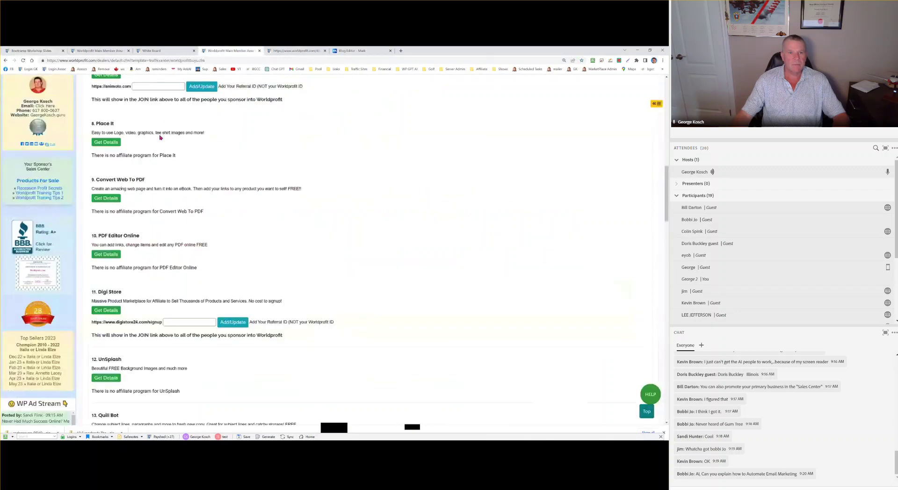
Step: Scroll the member tools list and flip through the White Board, article and AI assistants tabs
{"action": "scroll", "coordinate": [160, 137], "scroll_direction": "up", "scroll_amount": 6}
{"action": "scroll", "coordinate": [185, 150], "scroll_direction": "down", "scroll_amount": 4}
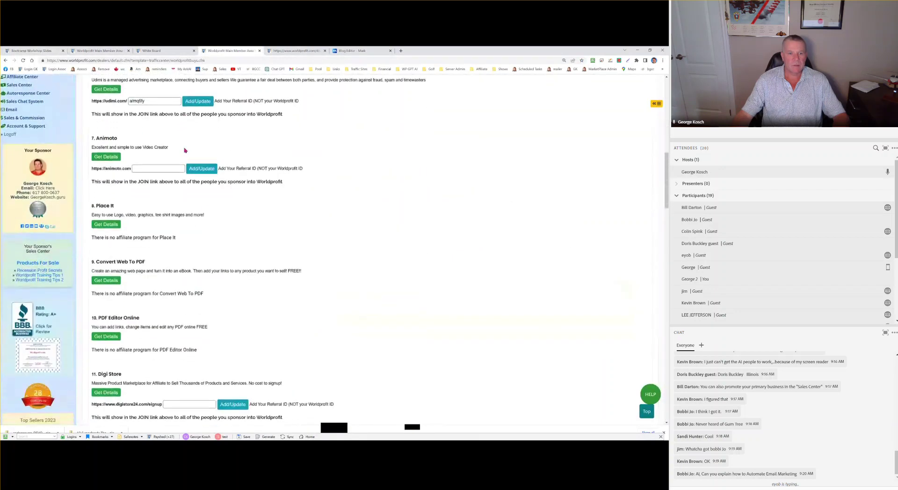
{"action": "scroll", "coordinate": [186, 150], "scroll_direction": "down", "scroll_amount": 5}
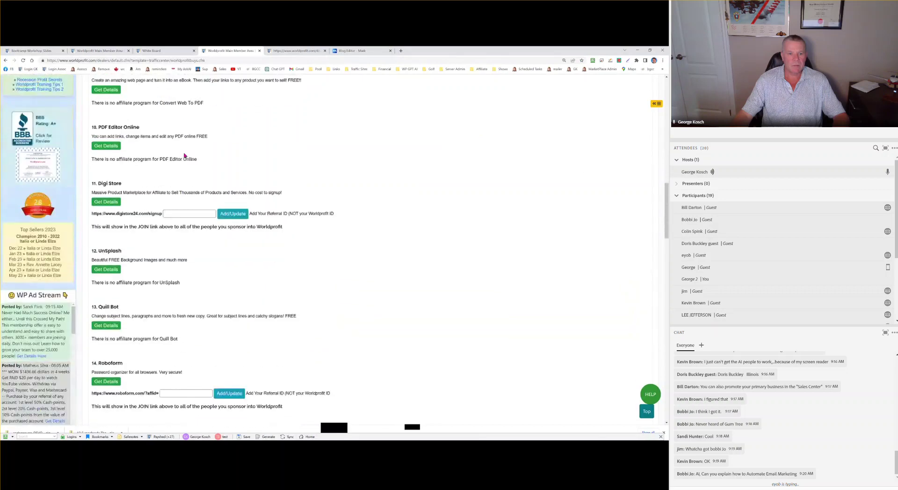
{"action": "scroll", "coordinate": [183, 156], "scroll_direction": "down", "scroll_amount": 5}
{"action": "scroll", "coordinate": [183, 156], "scroll_direction": "down", "scroll_amount": 3}
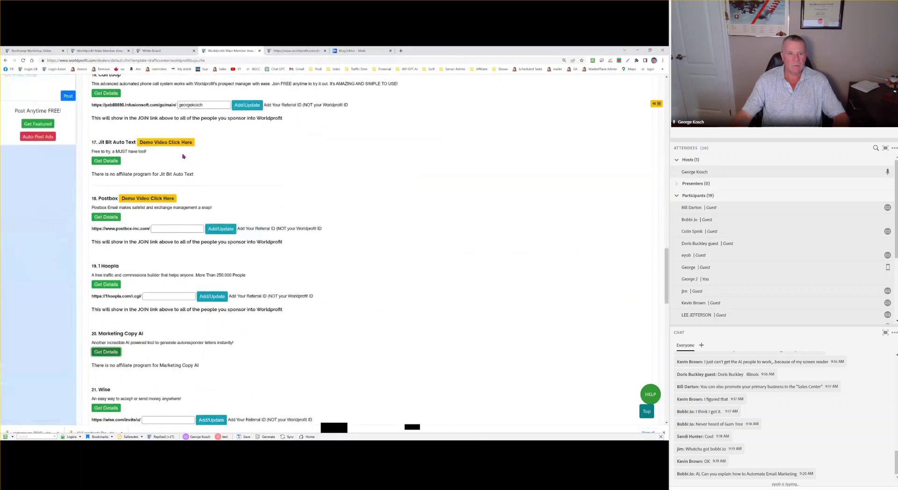
{"action": "left_click", "coordinate": [172, 51]}
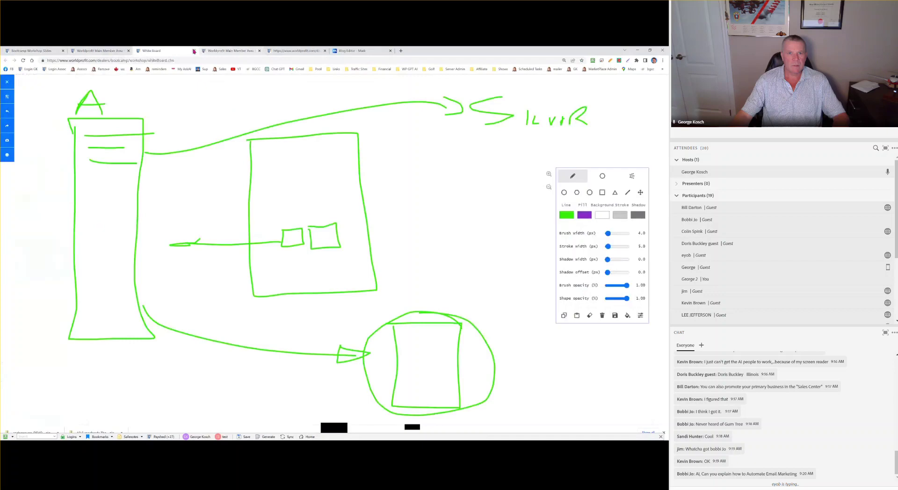
{"action": "left_click", "coordinate": [194, 51]}
{"action": "left_click", "coordinate": [229, 52]}
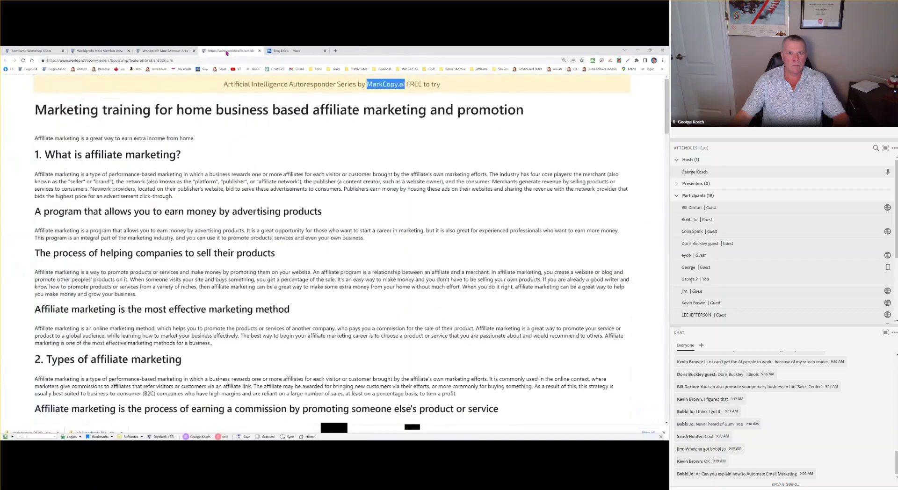
{"action": "left_click", "coordinate": [104, 52]}
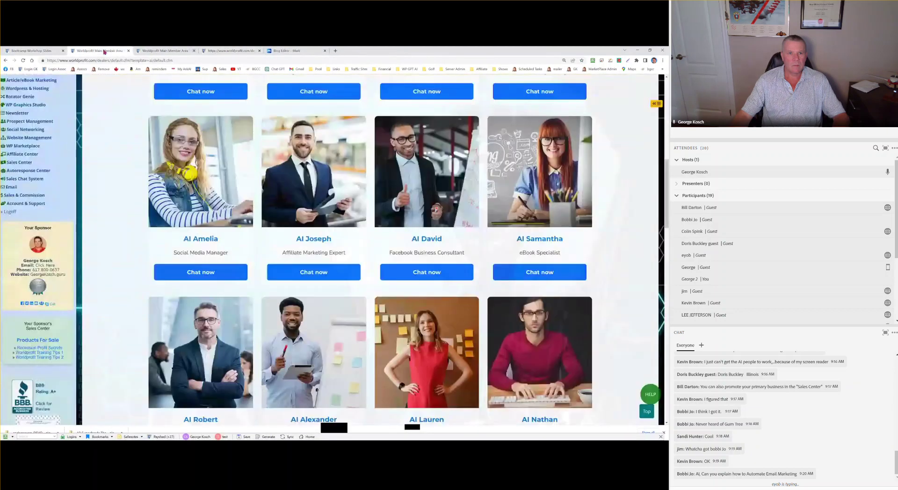
Step: Return to the Worldprofit AI chat and open the 20+ Traffic Streams safelist page
{"action": "left_click", "coordinate": [6, 61]}
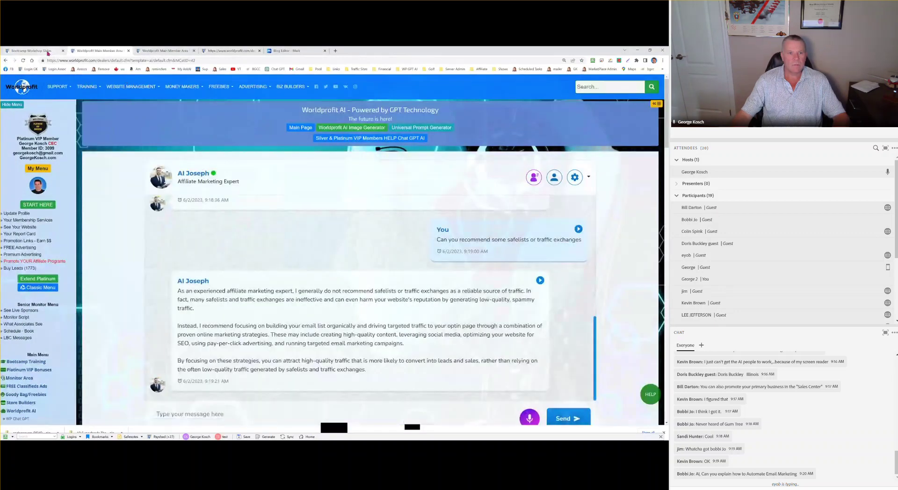
{"action": "left_click", "coordinate": [37, 50]}
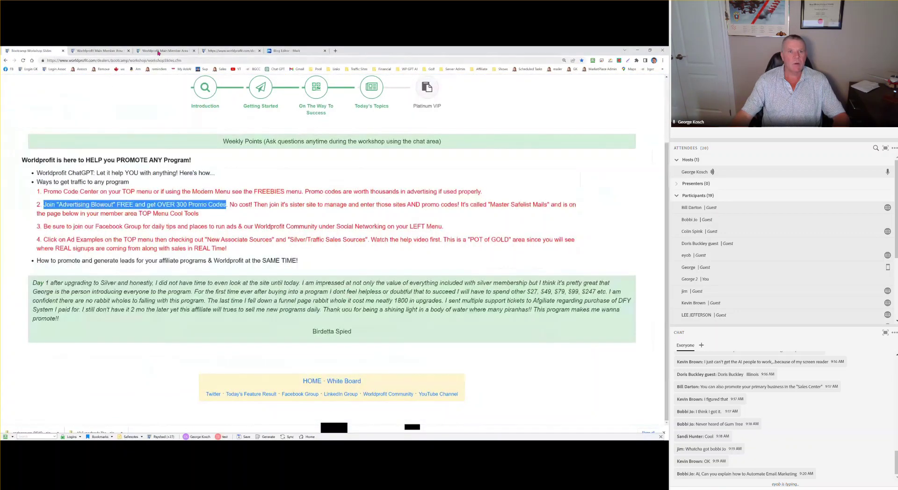
{"action": "left_click", "coordinate": [104, 55]}
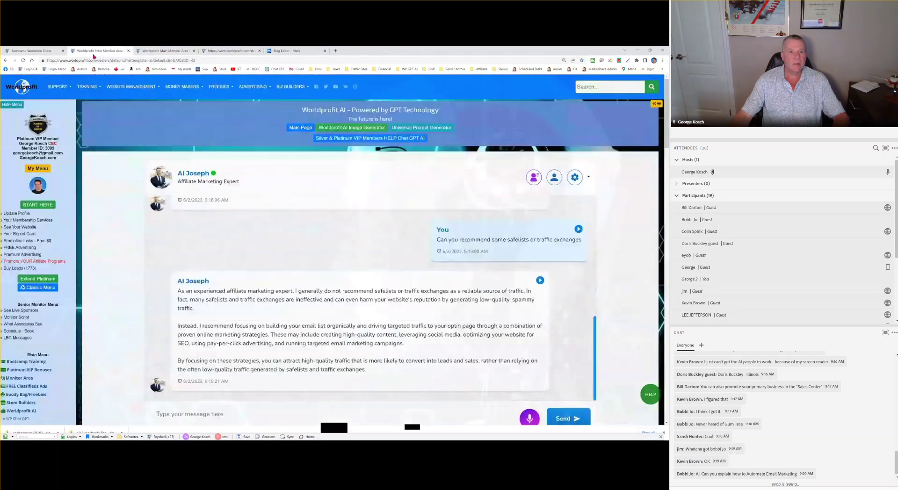
{"action": "mouse_move", "coordinate": [85, 88]}
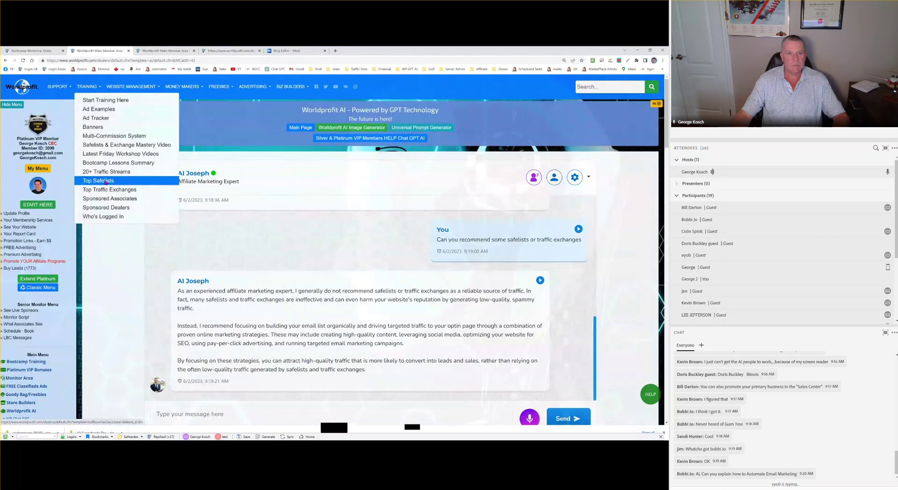
{"action": "left_click", "coordinate": [105, 181]}
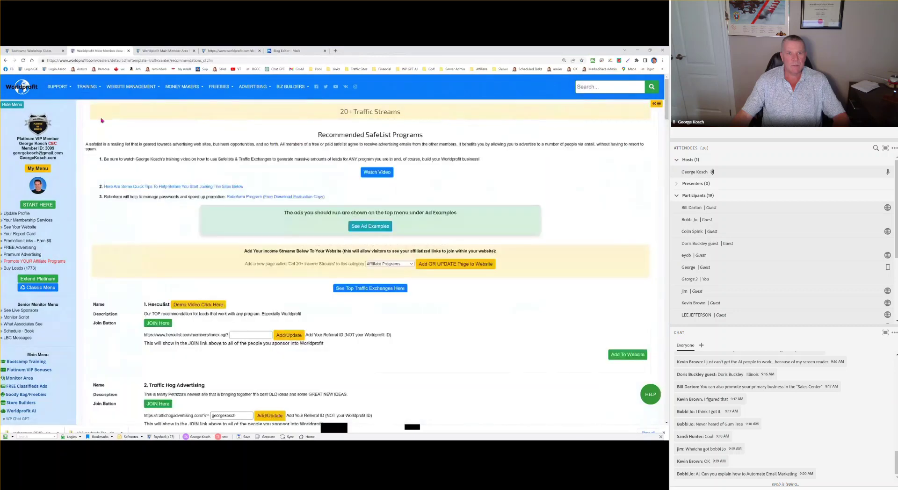
Step: Open Training > Top Traffic Exchanges and highlight the Advertising Blowout entry
{"action": "left_click", "coordinate": [95, 88]}
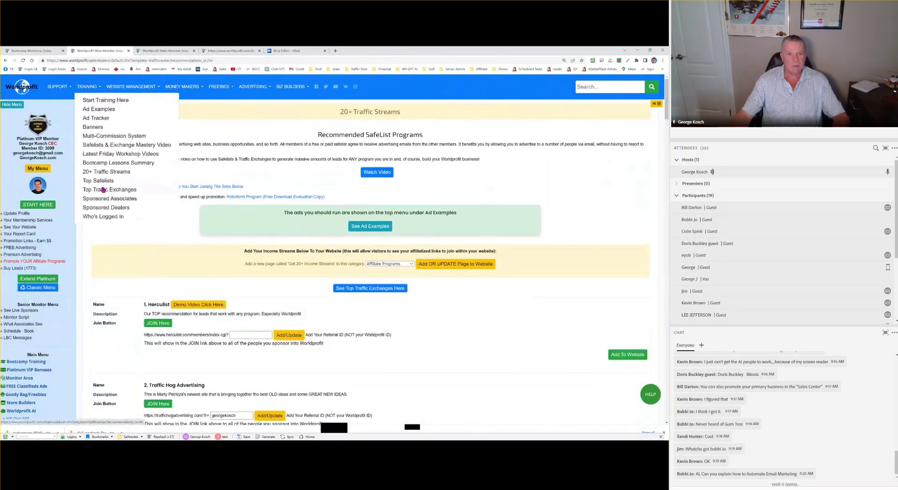
{"action": "left_click", "coordinate": [103, 191]}
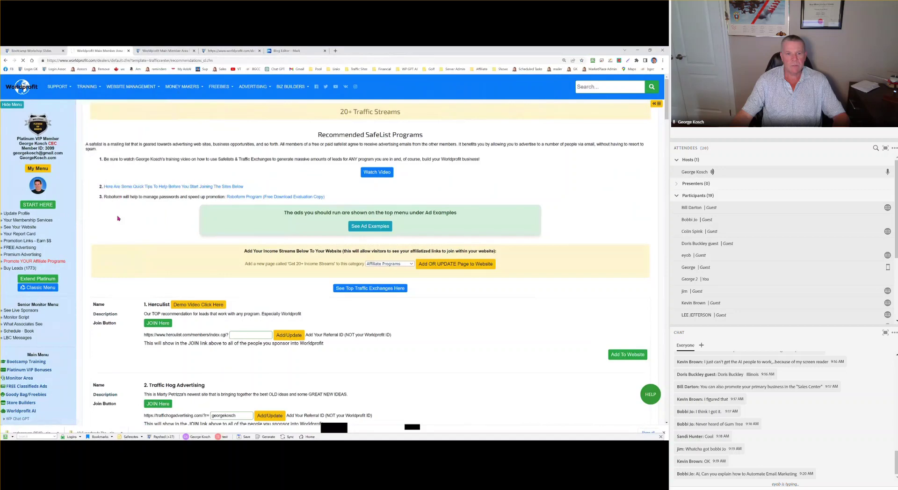
{"action": "scroll", "coordinate": [161, 182], "scroll_direction": "down", "scroll_amount": 2}
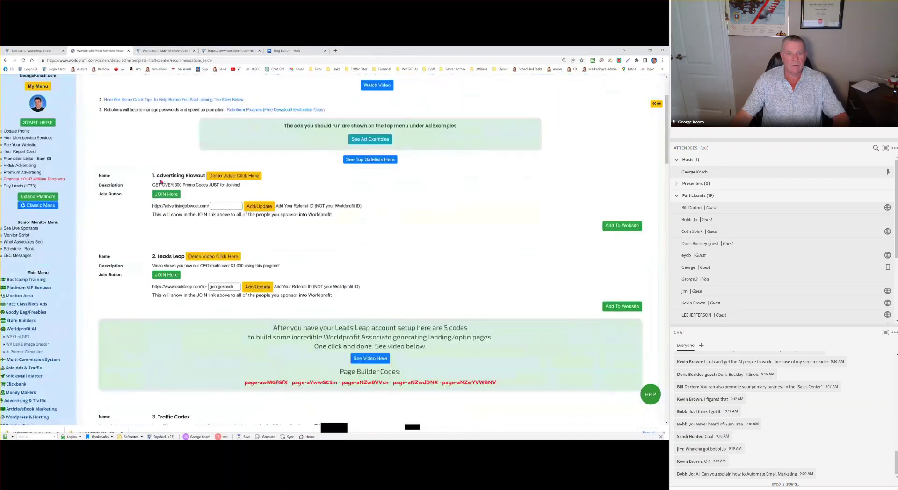
{"action": "left_click_drag", "start_coordinate": [157, 176], "coordinate": [206, 176]}
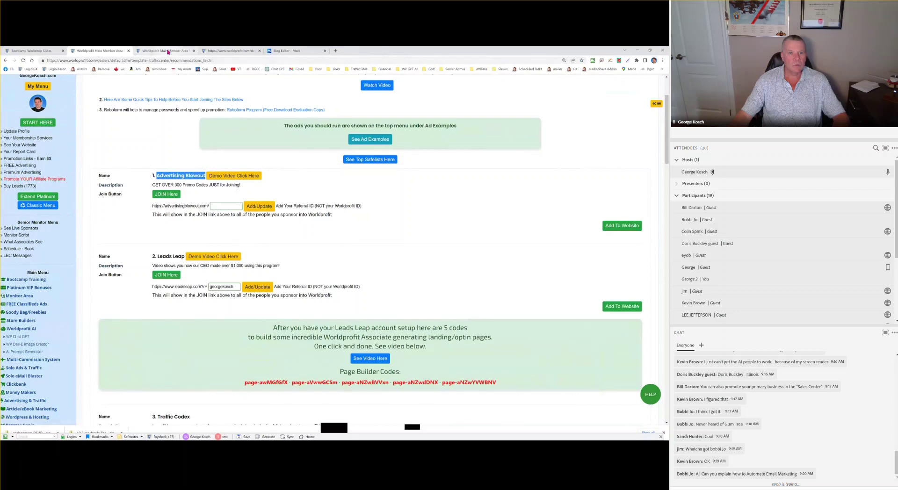
Step: Highlight Master Safelist Mails on the paid-sites page, then return to the workshop slides
{"action": "left_click", "coordinate": [168, 51]}
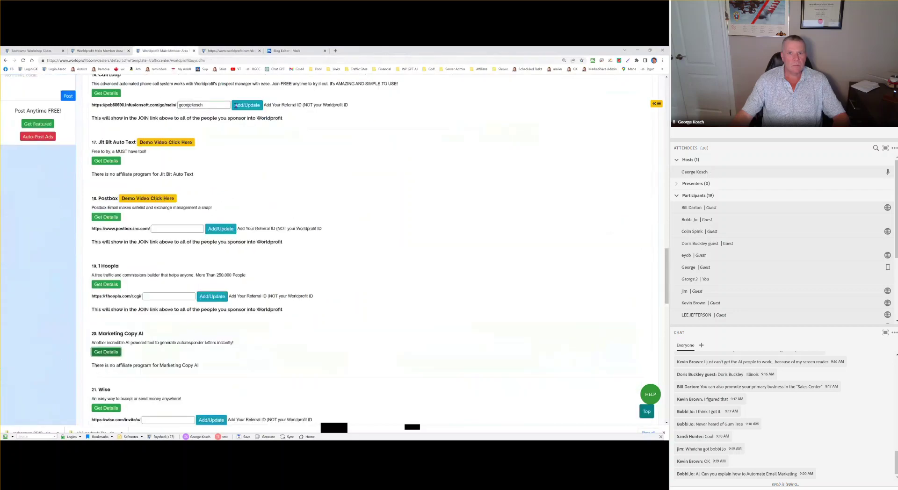
{"action": "left_click_drag", "start_coordinate": [666, 275], "coordinate": [654, 110]}
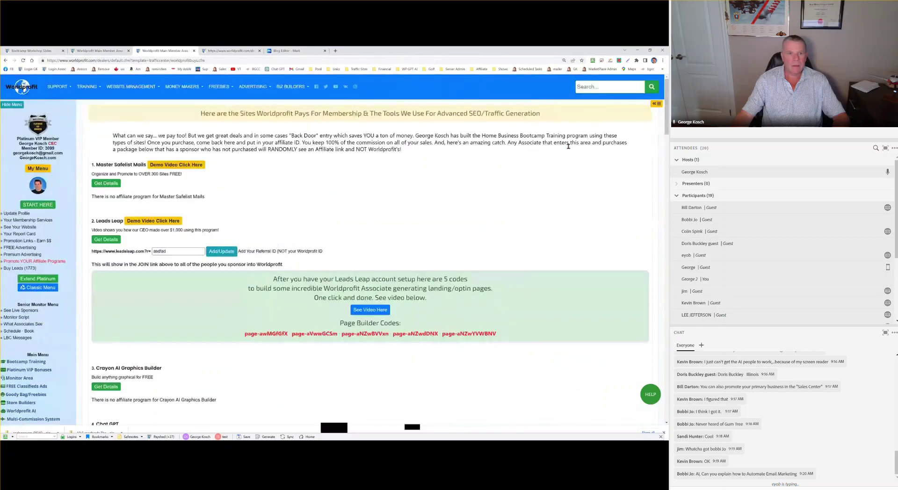
{"action": "left_click_drag", "start_coordinate": [94, 163], "coordinate": [146, 162]}
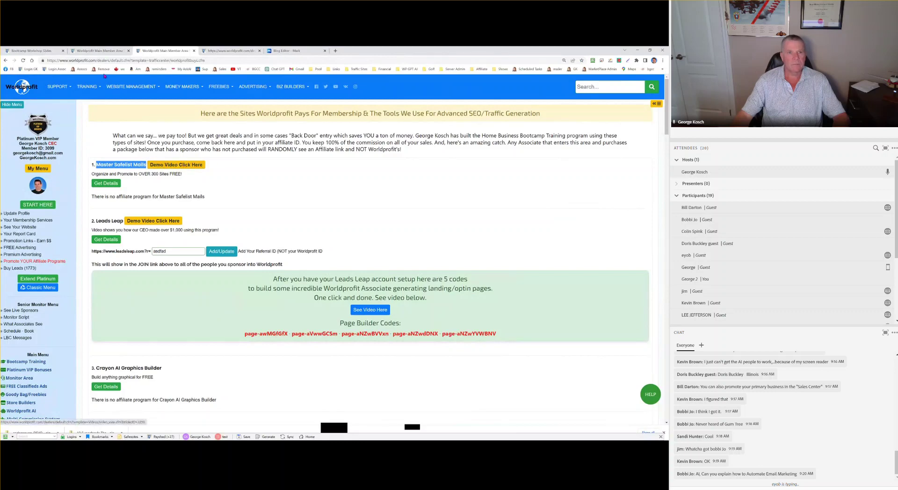
{"action": "left_click", "coordinate": [46, 50]}
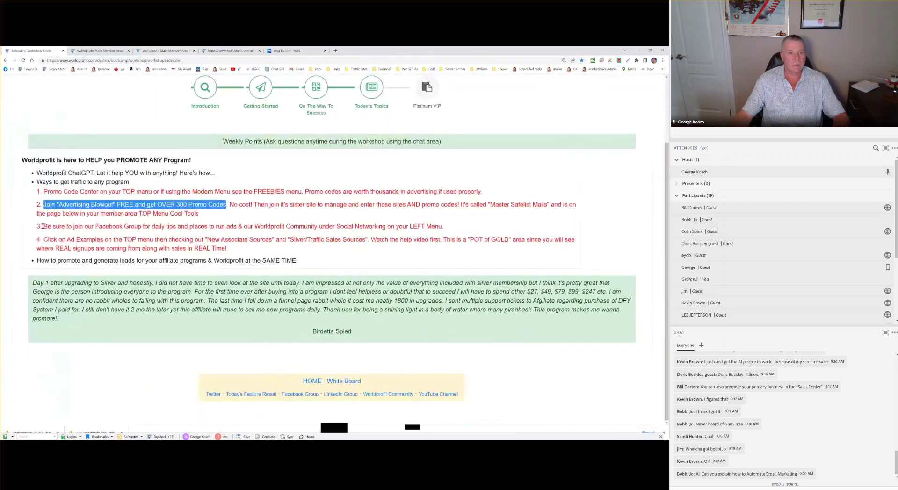
Step: Highlight the Facebook Group and Social Networking tips, then expand Social Networking on the recommendations page
{"action": "left_click_drag", "start_coordinate": [43, 226], "coordinate": [453, 228]}
{"action": "left_click_drag", "start_coordinate": [336, 226], "coordinate": [385, 228]}
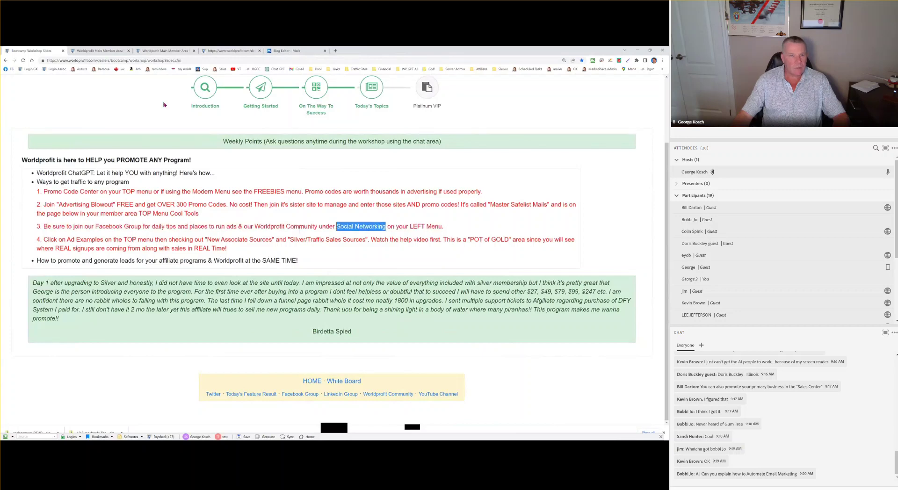
{"action": "left_click", "coordinate": [104, 51]}
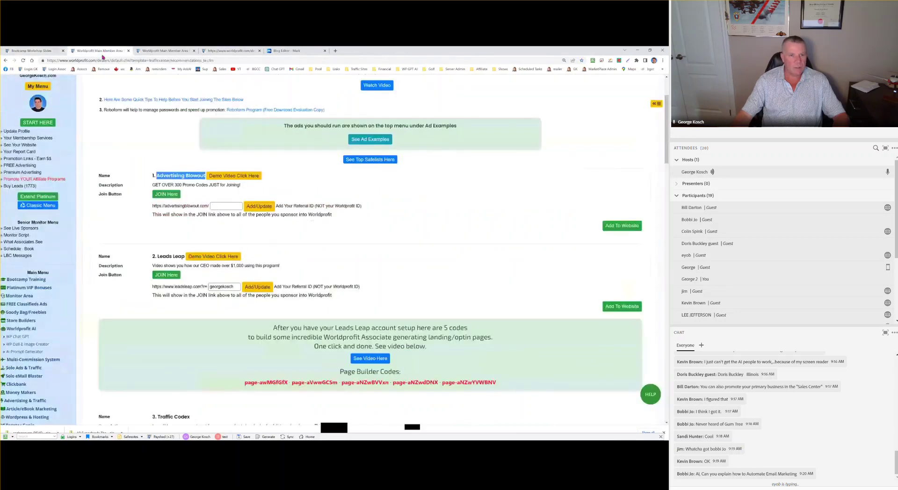
{"action": "scroll", "coordinate": [81, 182], "scroll_direction": "down", "scroll_amount": 1}
{"action": "scroll", "coordinate": [80, 182], "scroll_direction": "down", "scroll_amount": 2}
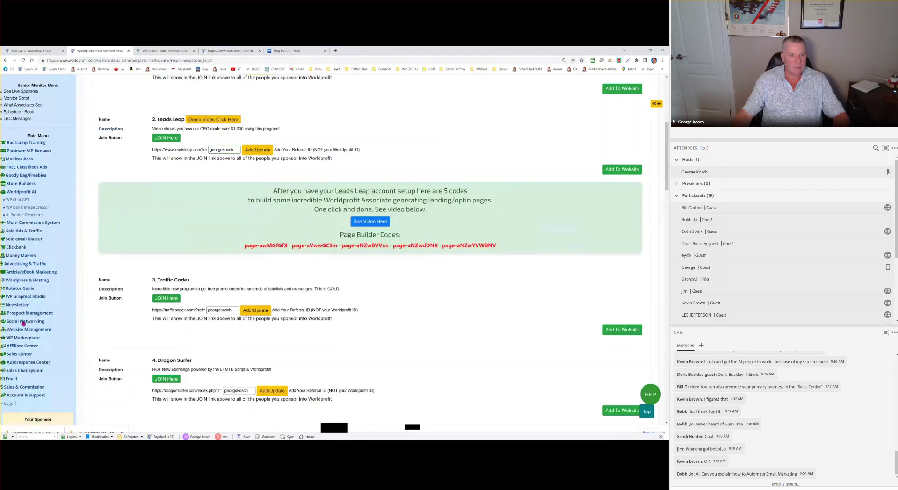
{"action": "left_click", "coordinate": [25, 322]}
{"action": "scroll", "coordinate": [72, 320], "scroll_direction": "down", "scroll_amount": 1}
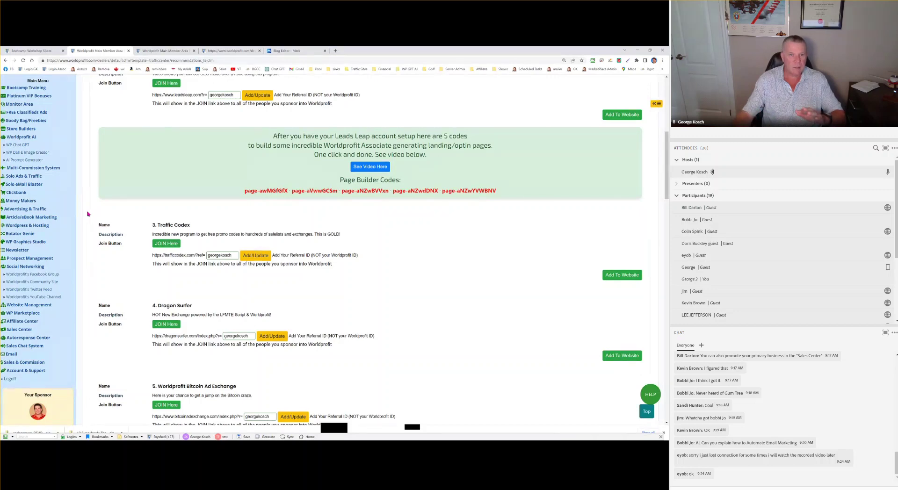
Step: Back on the workshop slides, highlight the Ad Examples tip in point 4
{"action": "left_click", "coordinate": [164, 52]}
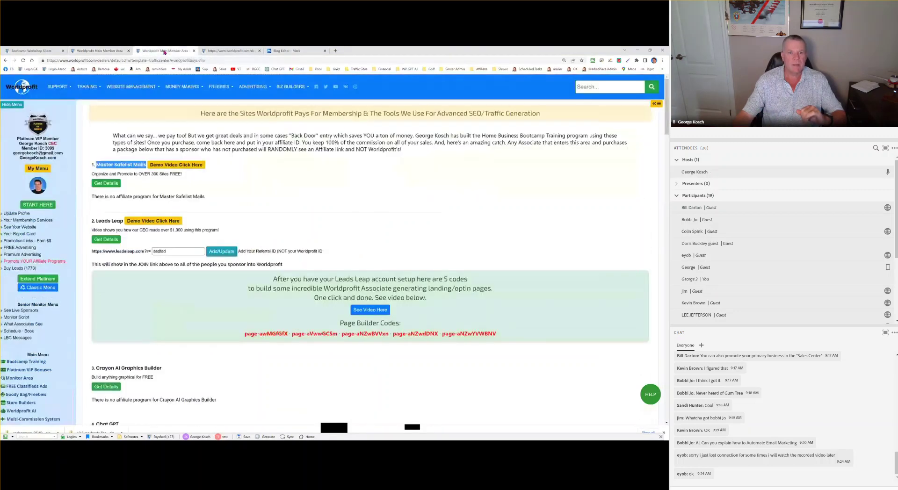
{"action": "left_click", "coordinate": [15, 50]}
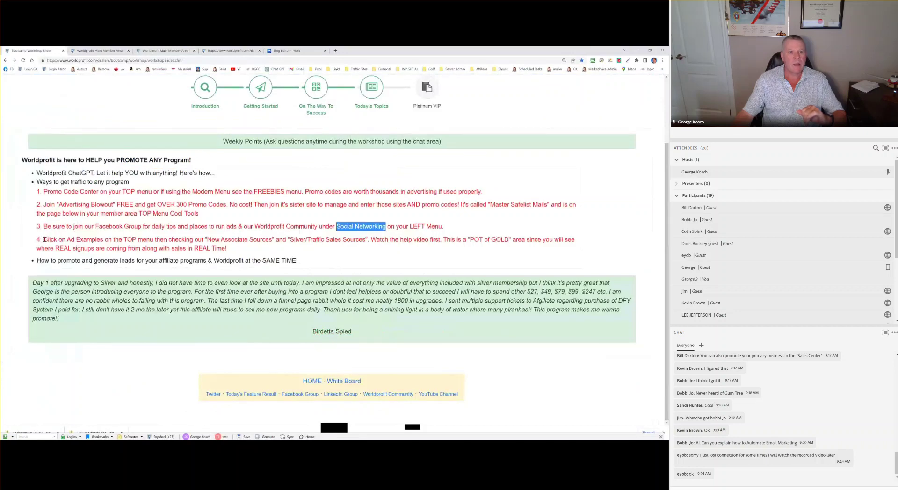
{"action": "left_click_drag", "start_coordinate": [44, 240], "coordinate": [276, 239]}
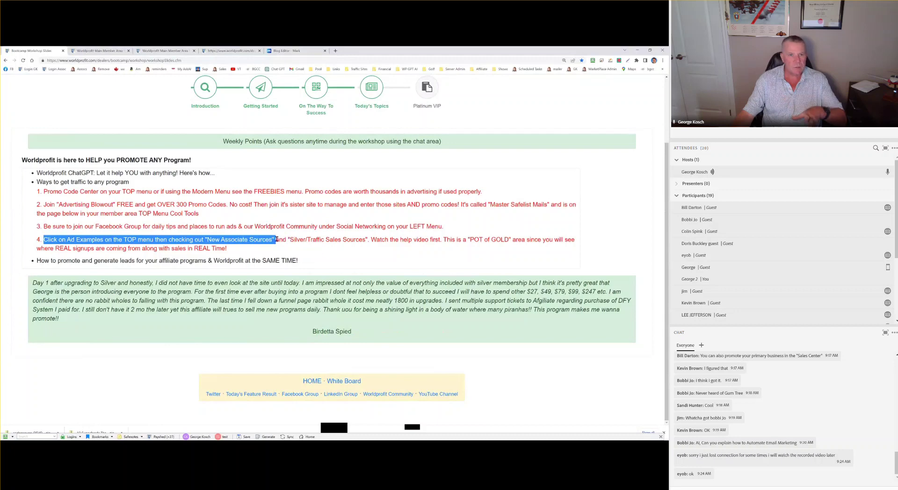
Step: Open Training > Ad Examples, then New Associate Sources, then the Associate Sources help video
{"action": "left_click", "coordinate": [119, 52]}
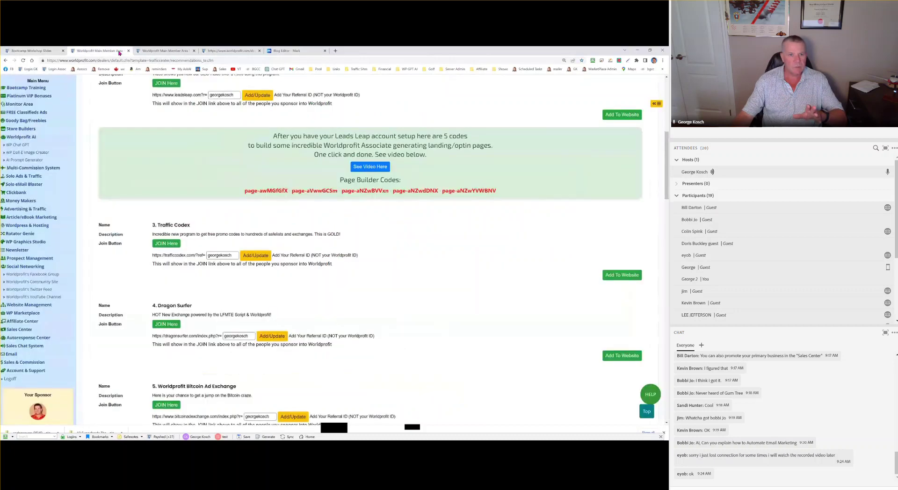
{"action": "scroll", "coordinate": [127, 127], "scroll_direction": "up", "scroll_amount": 6}
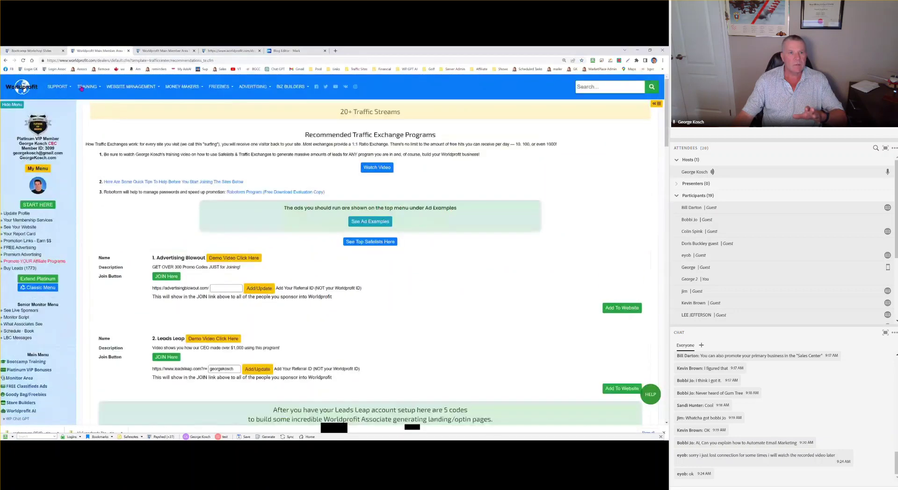
{"action": "mouse_move", "coordinate": [85, 100]}
{"action": "left_click", "coordinate": [92, 110]}
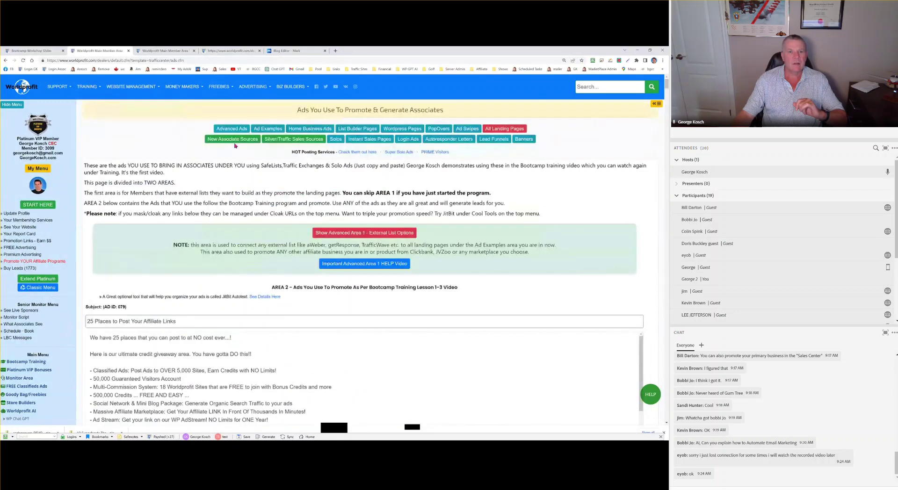
{"action": "left_click", "coordinate": [231, 142]}
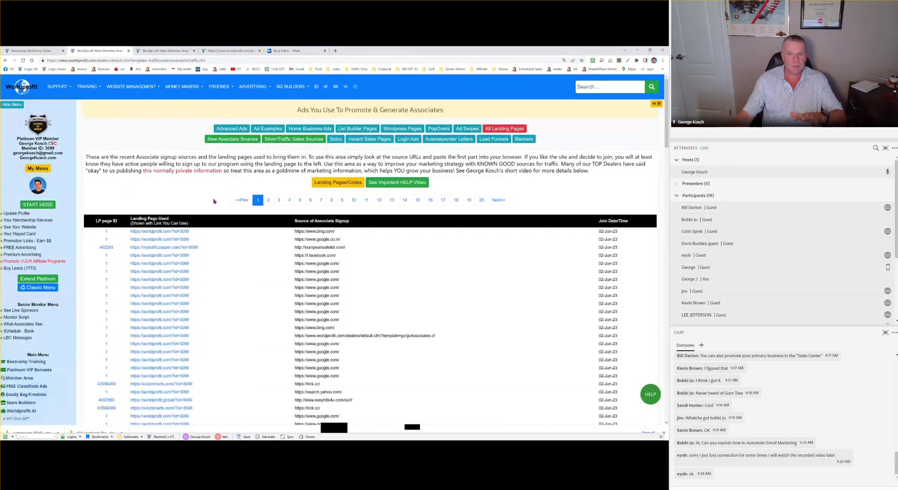
{"action": "left_click", "coordinate": [390, 184]}
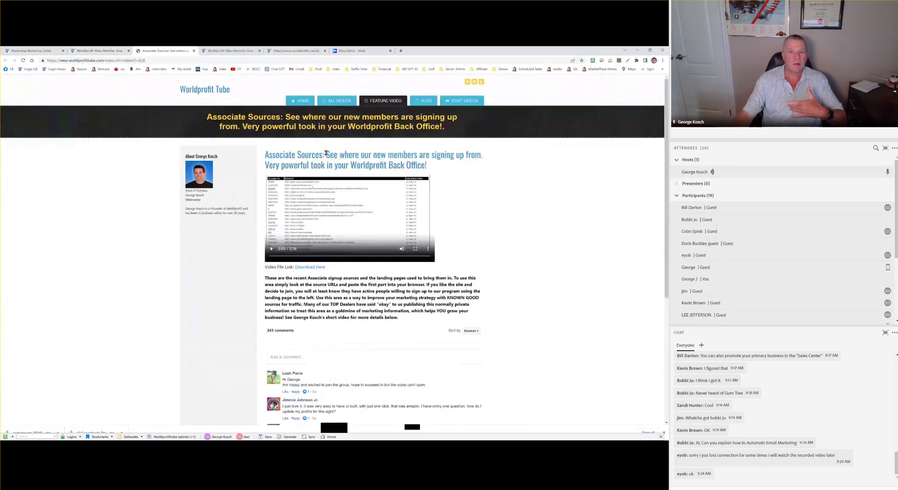
Step: Highlight the help video title, then highlight the affiliate-programs bullet on the workshop slides
{"action": "left_click_drag", "start_coordinate": [327, 155], "coordinate": [483, 159]}
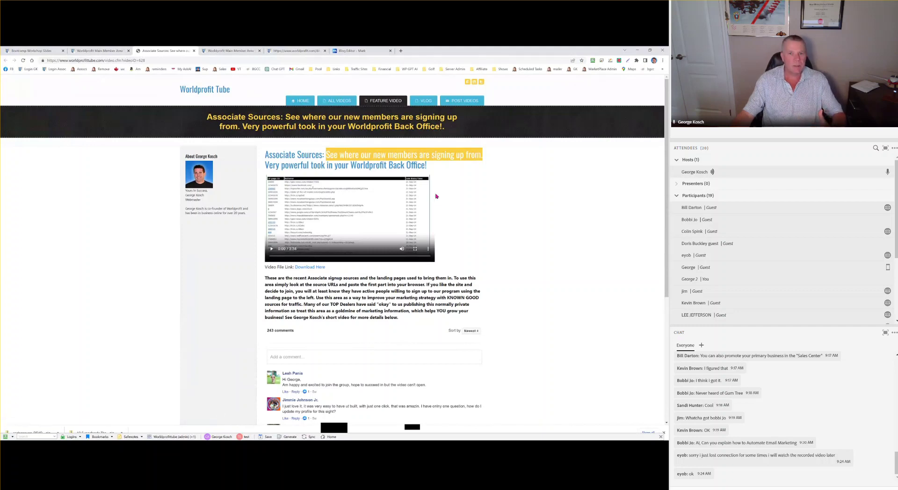
{"action": "left_click", "coordinate": [100, 51]}
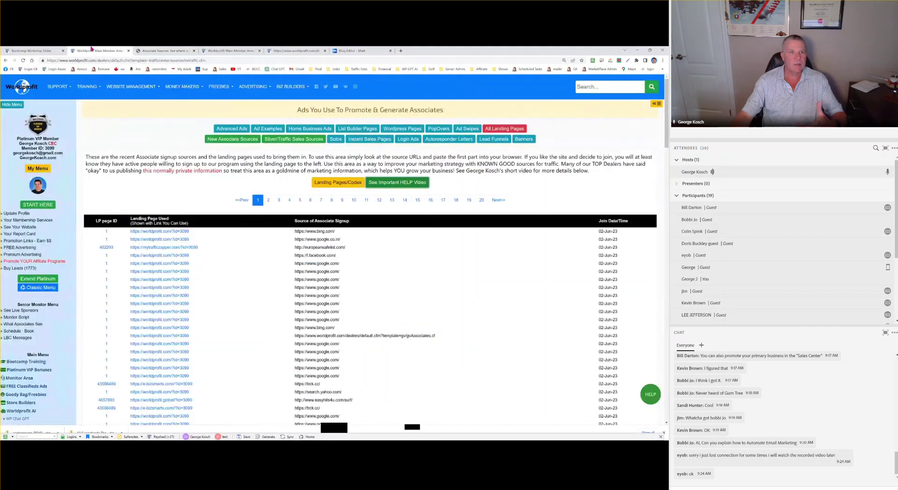
{"action": "left_click", "coordinate": [44, 50]}
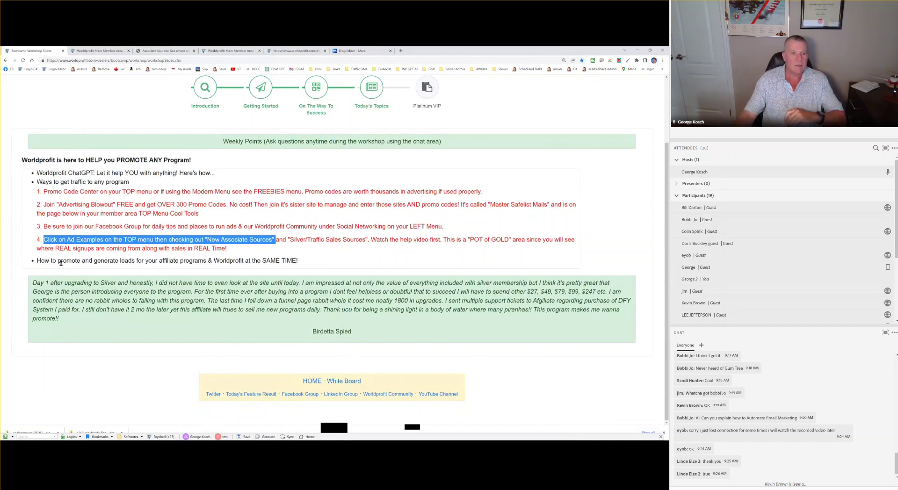
{"action": "left_click_drag", "start_coordinate": [39, 261], "coordinate": [334, 266]}
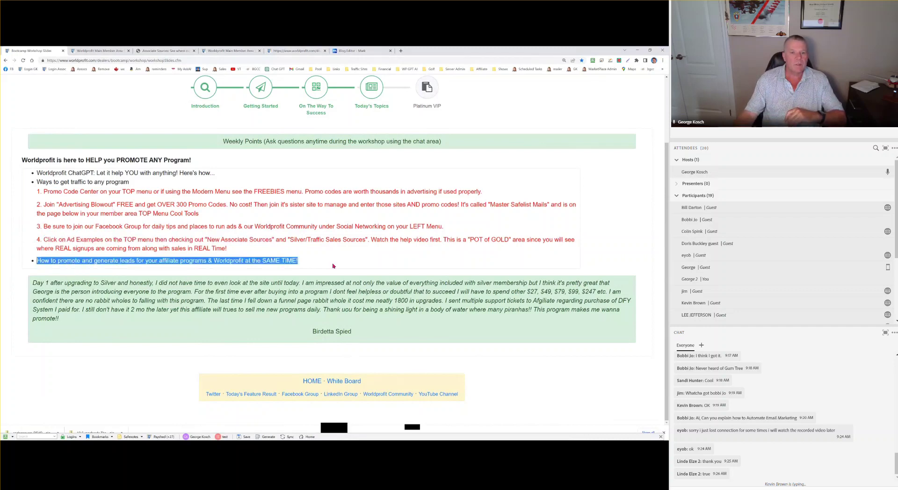
Step: Open Ad Examples in the member area and expand Advanced Area 1
{"action": "left_click", "coordinate": [113, 51]}
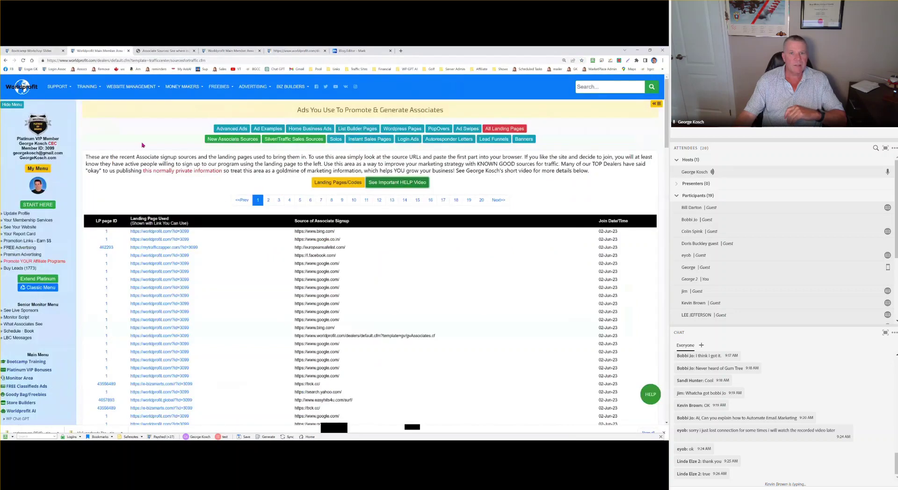
{"action": "left_click", "coordinate": [266, 129]}
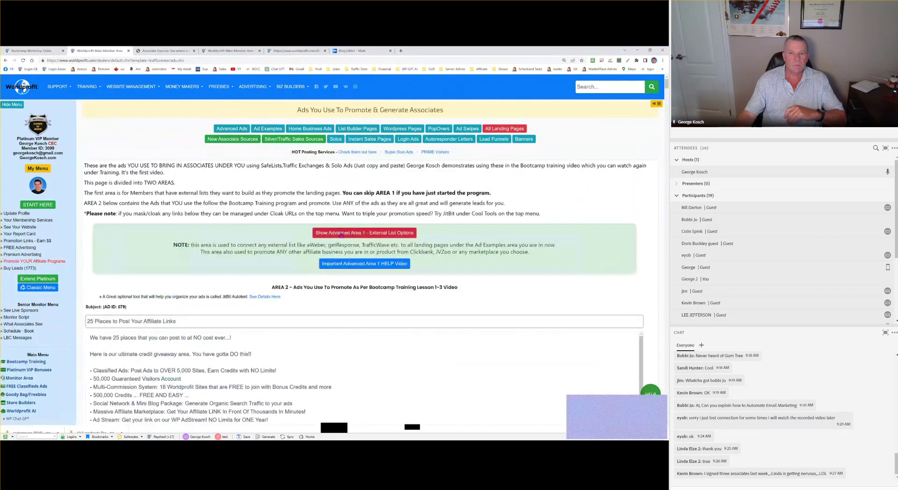
{"action": "left_click", "coordinate": [379, 233]}
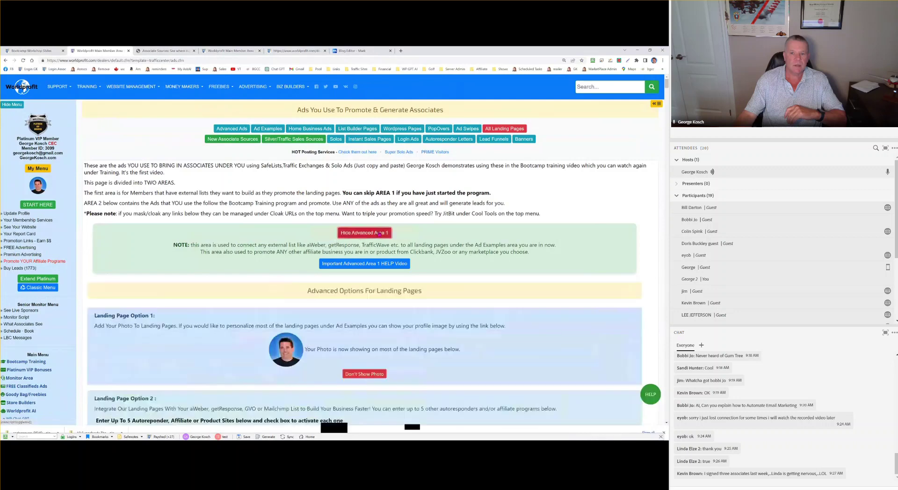
{"action": "scroll", "coordinate": [249, 236], "scroll_direction": "down", "scroll_amount": 1}
{"action": "scroll", "coordinate": [248, 237], "scroll_direction": "down", "scroll_amount": 2}
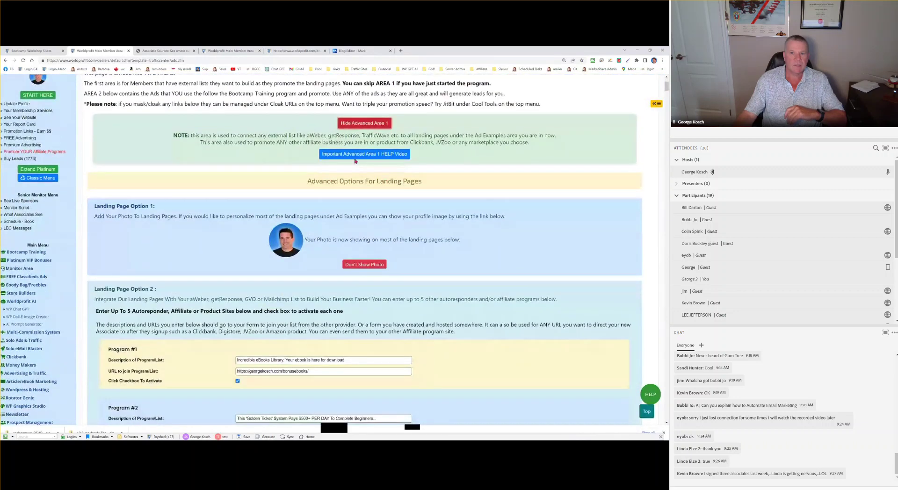
Step: Play and close the Advanced Area 1 HELP video, then review Landing Page Option 2
{"action": "left_click", "coordinate": [352, 156]}
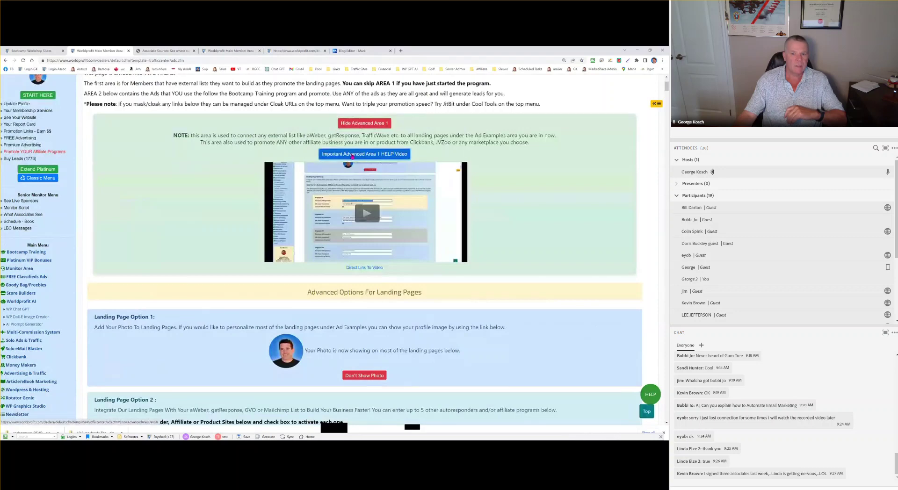
{"action": "left_click", "coordinate": [352, 156]}
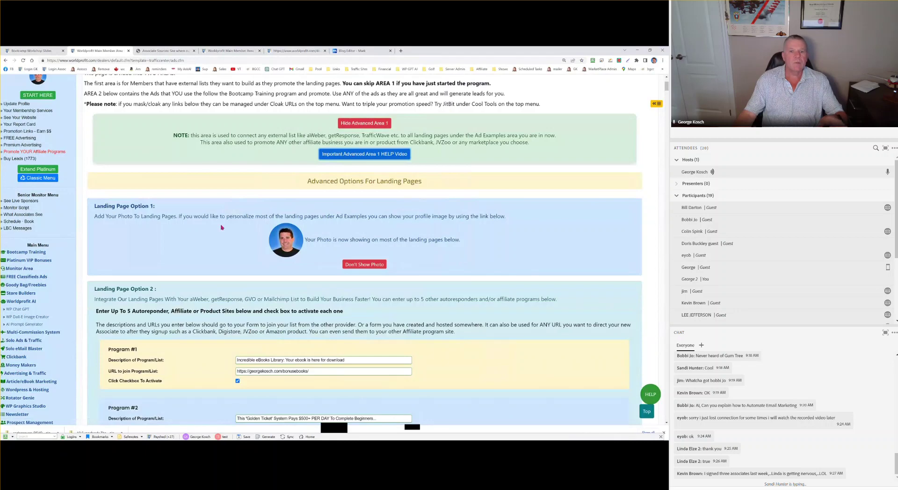
{"action": "scroll", "coordinate": [222, 227], "scroll_direction": "down", "scroll_amount": 4}
{"action": "left_click_drag", "start_coordinate": [346, 196], "coordinate": [236, 195]}
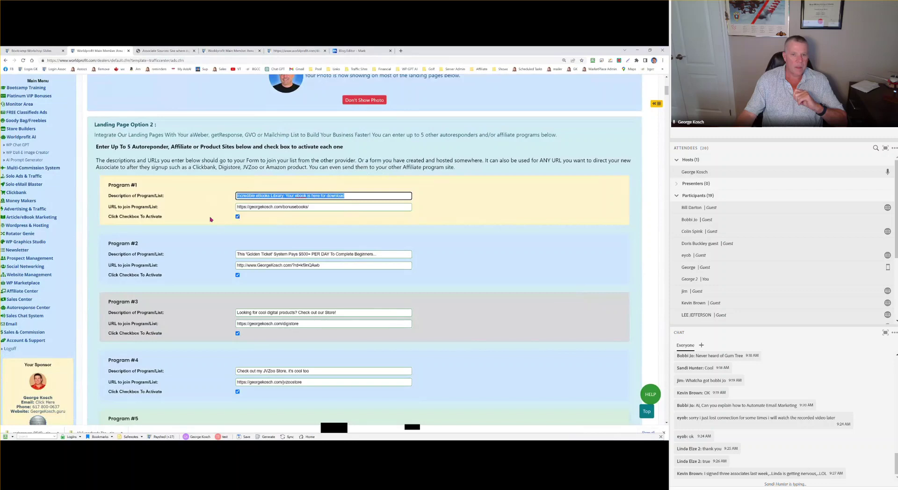
{"action": "scroll", "coordinate": [210, 219], "scroll_direction": "up", "scroll_amount": 6}
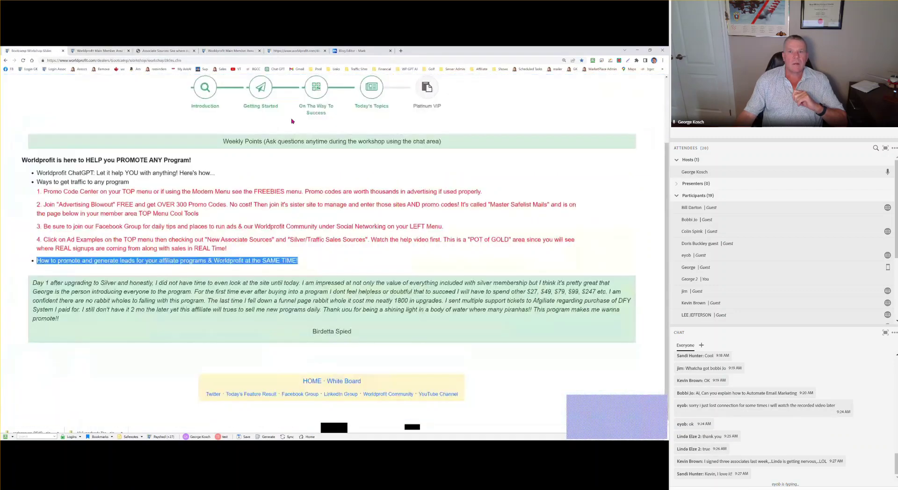
Step: Show the Platinum VIP slide and highlight the Graphics Studio, 100 leads and $800 savings perks
{"action": "left_click", "coordinate": [41, 51]}
{"action": "left_click", "coordinate": [423, 90]}
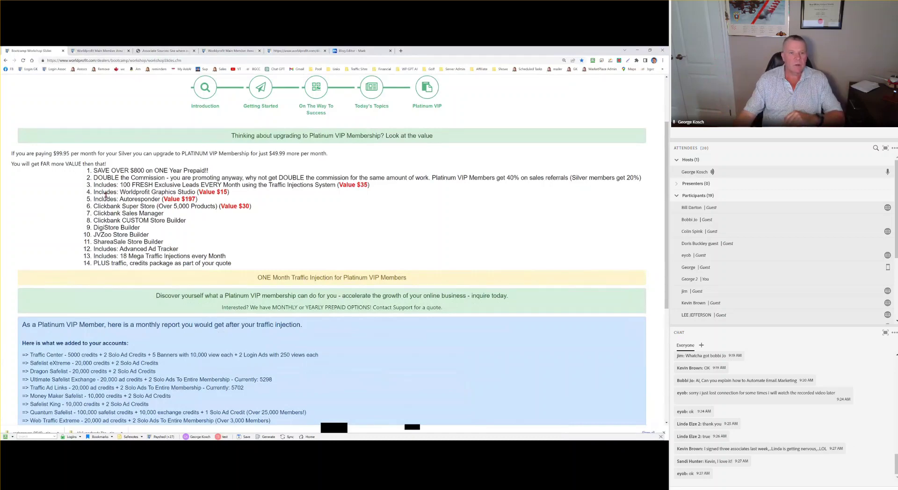
{"action": "left_click_drag", "start_coordinate": [95, 198], "coordinate": [181, 199]}
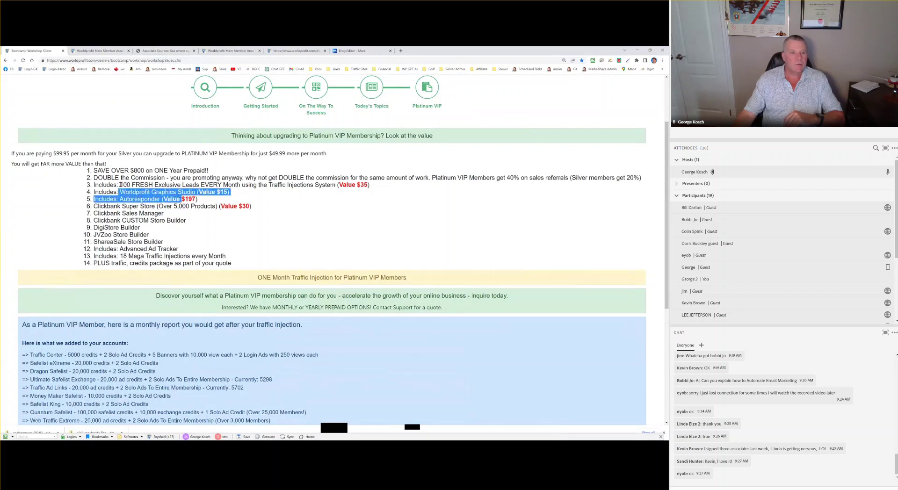
{"action": "left_click_drag", "start_coordinate": [120, 185], "coordinate": [335, 185]}
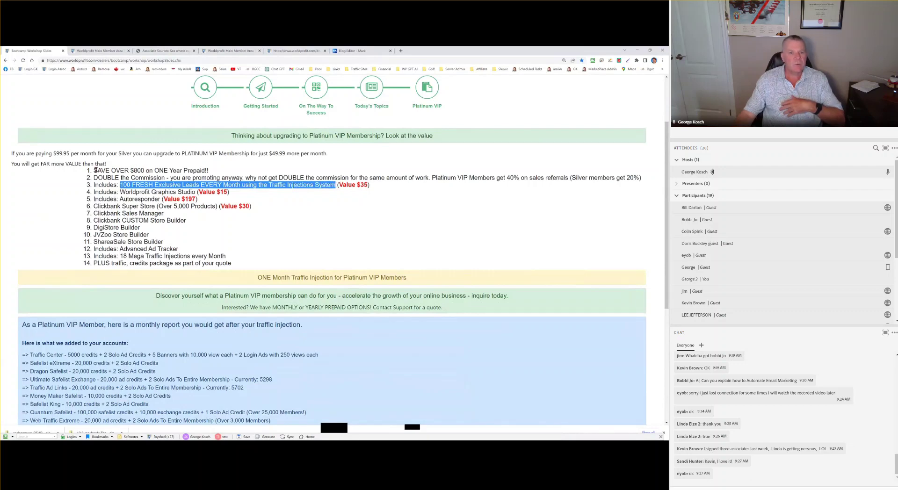
{"action": "left_click_drag", "start_coordinate": [95, 170], "coordinate": [188, 171]}
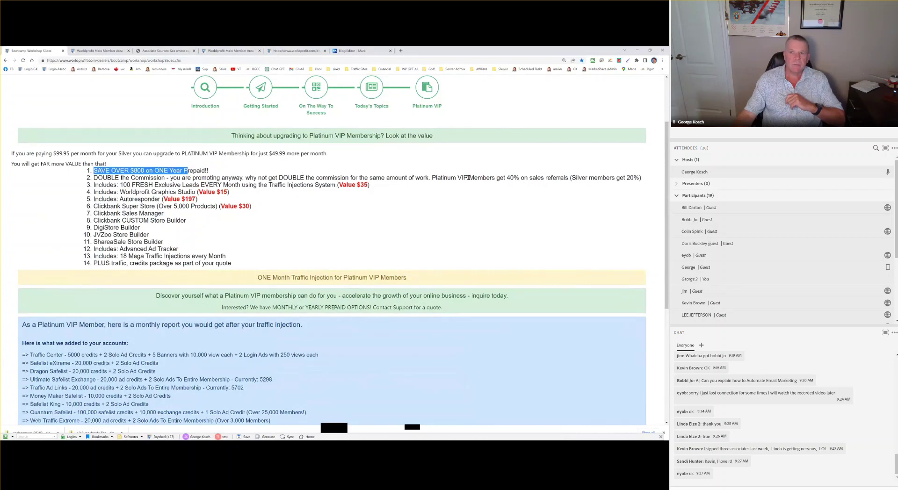
Step: Highlight the remaining perks, including store builder and ad tracker, then clear the selection
{"action": "left_click_drag", "start_coordinate": [506, 177], "coordinate": [642, 177]}
{"action": "left_click_drag", "start_coordinate": [93, 211], "coordinate": [164, 252]}
{"action": "scroll", "coordinate": [164, 252], "scroll_direction": "down", "scroll_amount": 1}
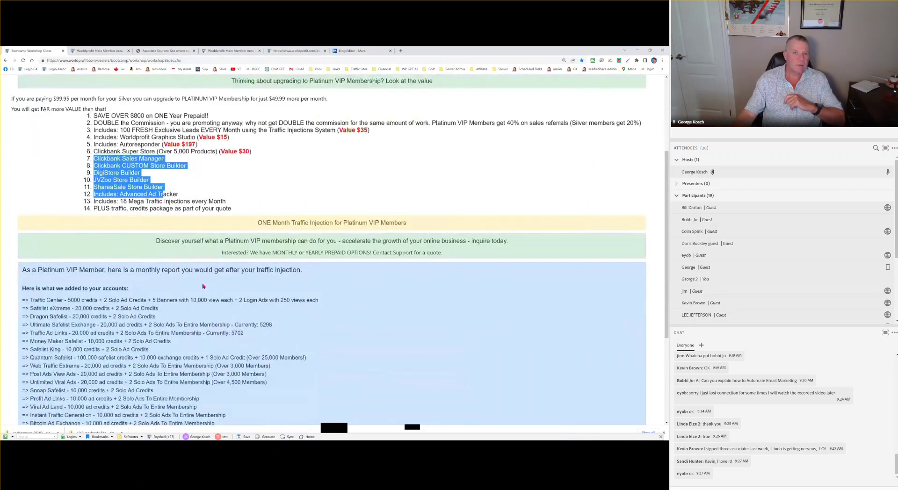
{"action": "scroll", "coordinate": [202, 287], "scroll_direction": "up", "scroll_amount": 3}
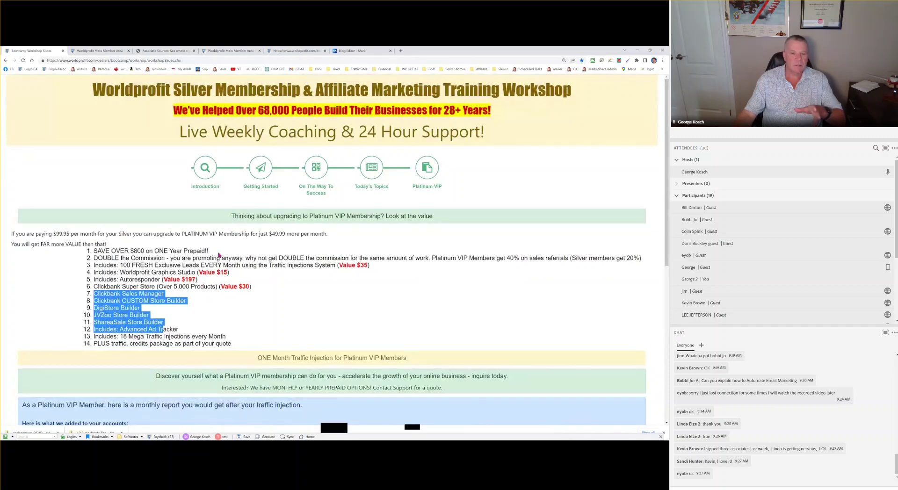
{"action": "left_click", "coordinate": [195, 298]}
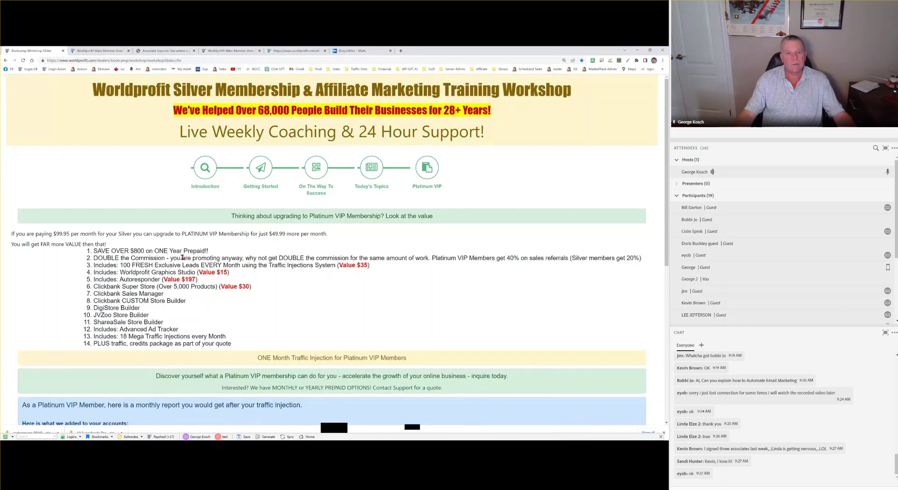
Step: Open the Extend Platinum VIP Membership page and highlight the accounts department processing note
{"action": "left_click", "coordinate": [79, 51]}
{"action": "scroll", "coordinate": [71, 218], "scroll_direction": "down", "scroll_amount": 2}
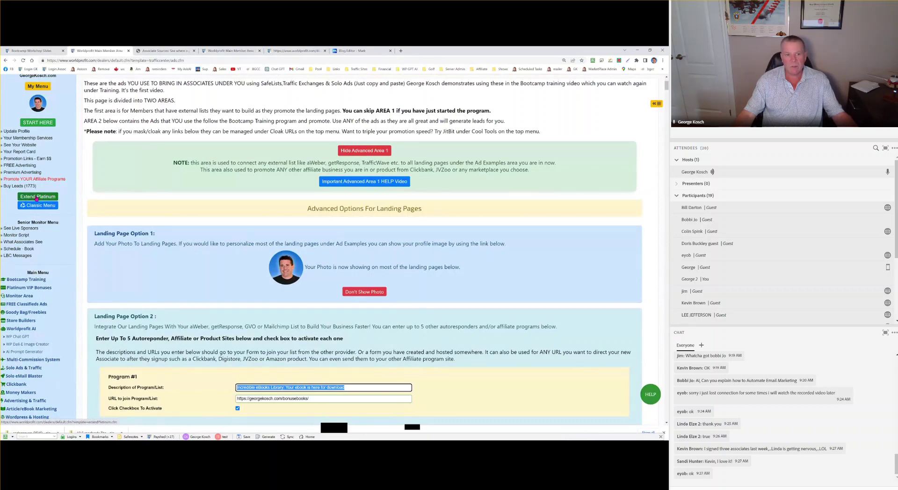
{"action": "left_click", "coordinate": [36, 197]}
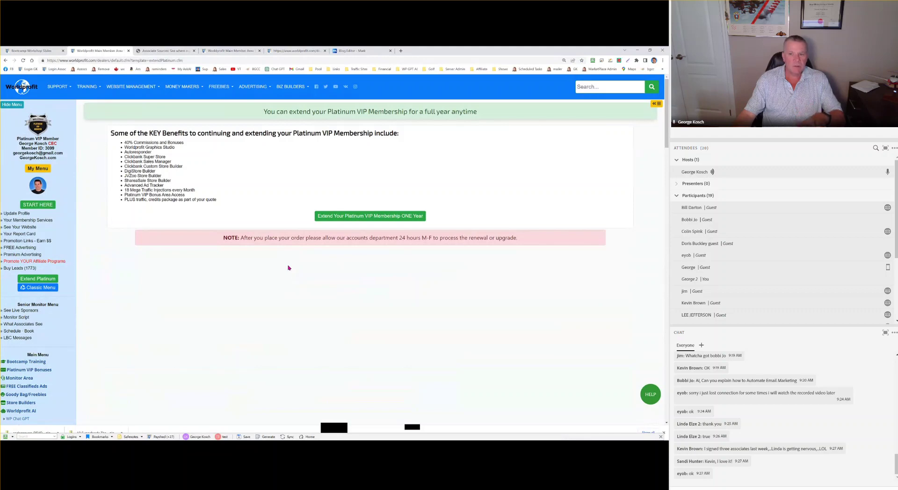
{"action": "left_click_drag", "start_coordinate": [347, 238], "coordinate": [527, 238]}
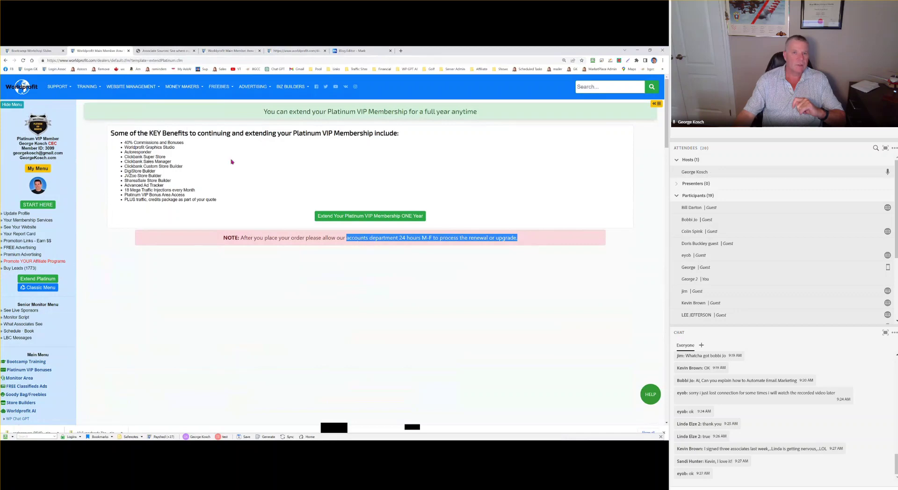
Step: Check the workshop slides, then return to the Extend Platinum page and scroll down
{"action": "left_click", "coordinate": [51, 50]}
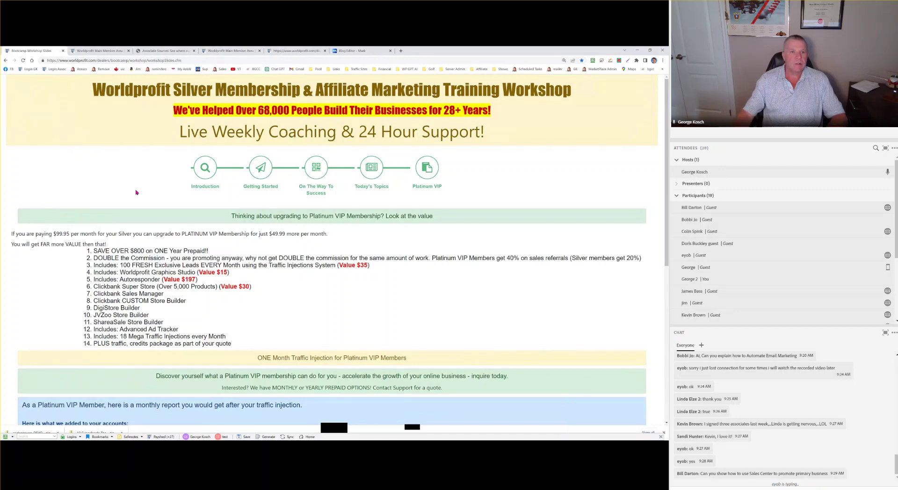
{"action": "left_click", "coordinate": [99, 50]}
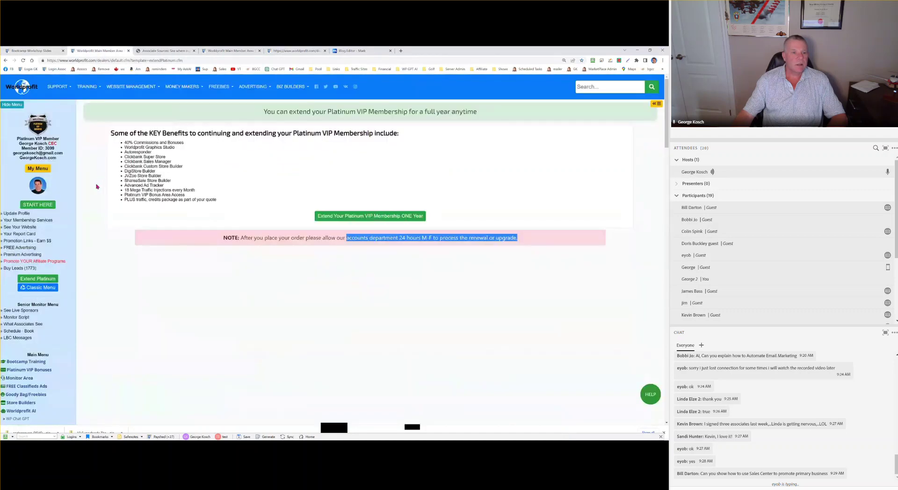
{"action": "scroll", "coordinate": [82, 242], "scroll_direction": "down", "scroll_amount": 10}
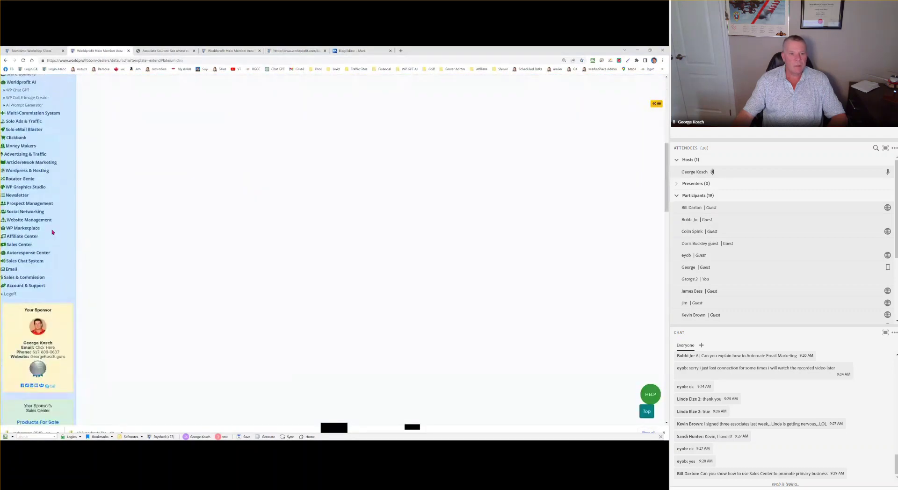
Step: Open the Sales Center Builder and its HELP video in a new tab, then return
{"action": "left_click", "coordinate": [23, 244]}
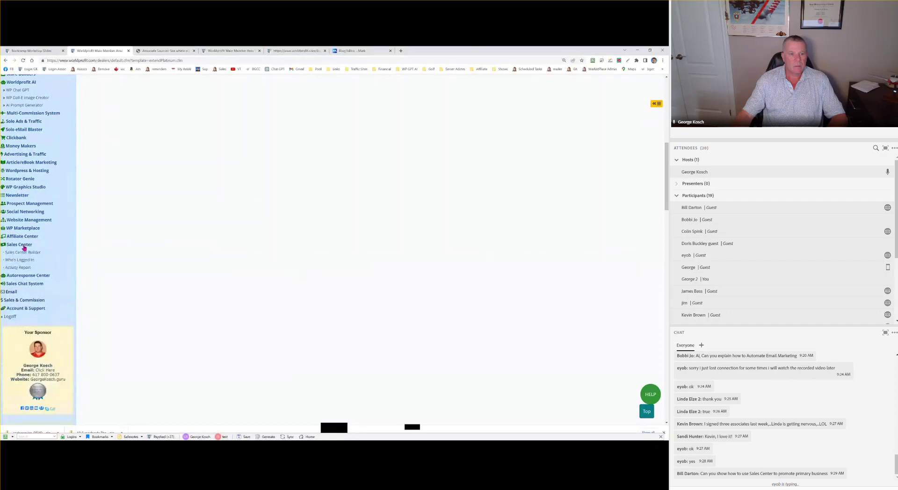
{"action": "left_click", "coordinate": [25, 252]}
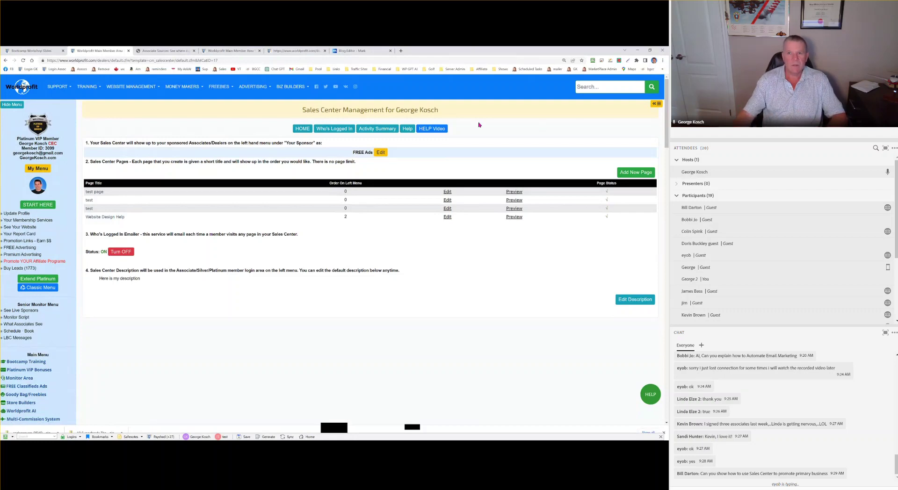
{"action": "left_click", "coordinate": [430, 130]}
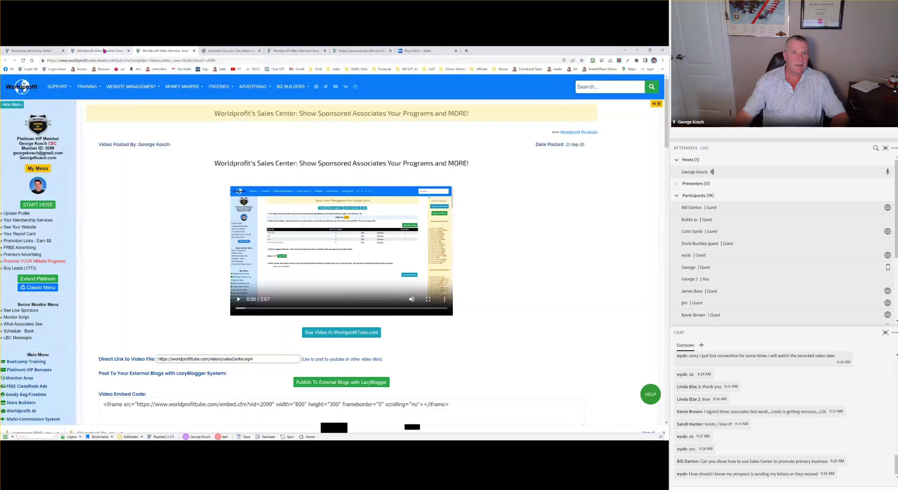
{"action": "mouse_move", "coordinate": [103, 52]}
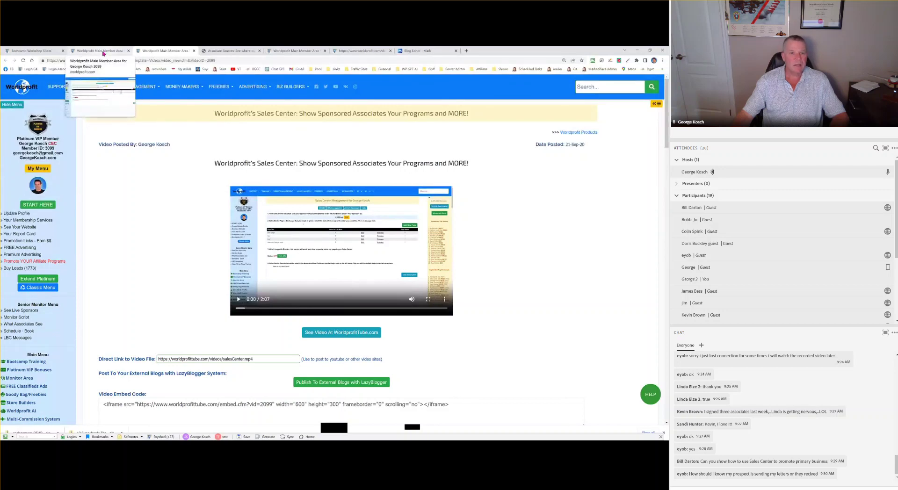
{"action": "left_click", "coordinate": [103, 52]}
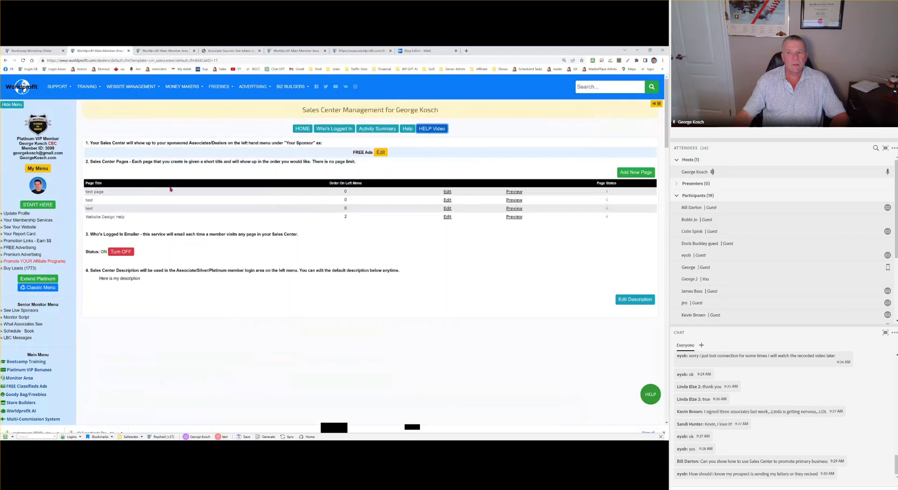
Step: Edit the test Sales Center page, then go to BIZ BUILDERS > Prospect Manager
{"action": "left_click", "coordinate": [178, 199]}
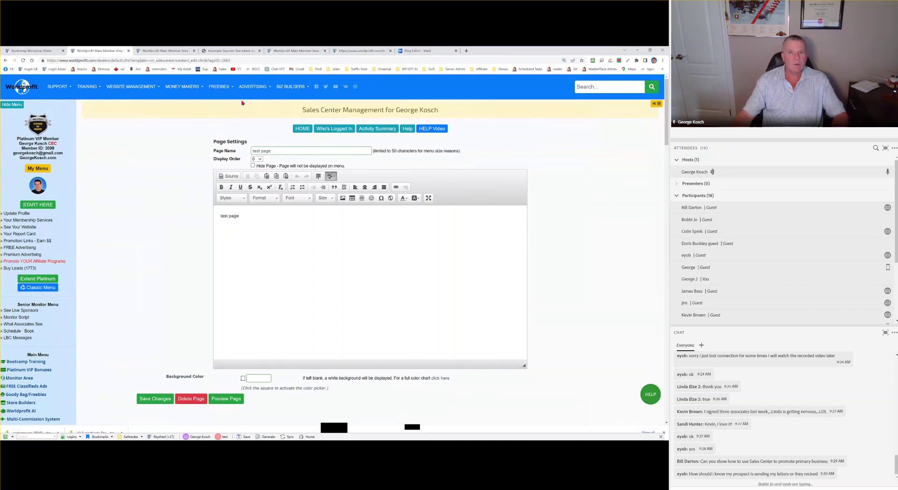
{"action": "left_click", "coordinate": [290, 87]}
{"action": "left_click", "coordinate": [303, 109]}
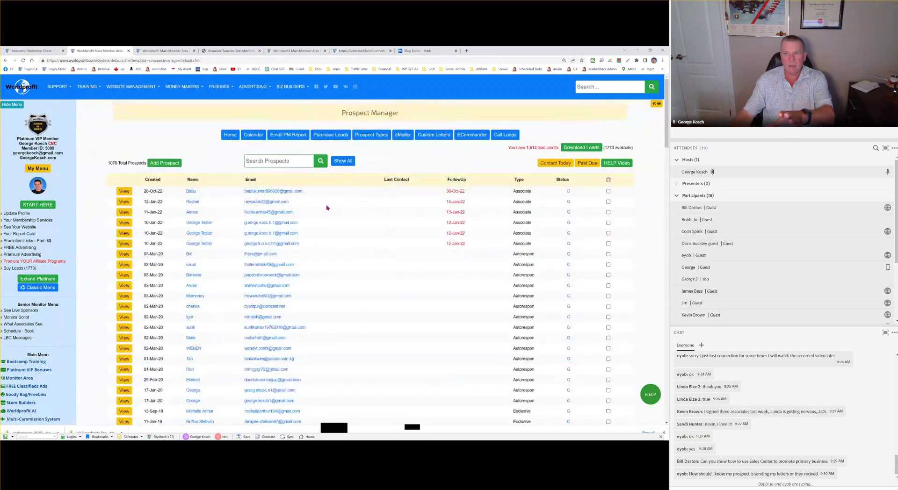
Step: Open Email Commander and highlight the Send Grid and Mail Gun mailer headings
{"action": "left_click", "coordinate": [472, 136]}
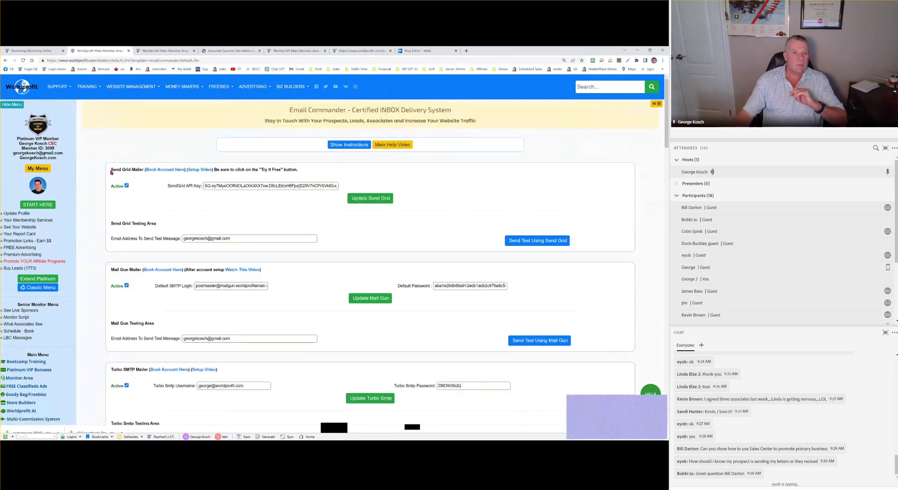
{"action": "left_click_drag", "start_coordinate": [111, 170], "coordinate": [145, 171]}
{"action": "left_click_drag", "start_coordinate": [111, 270], "coordinate": [138, 269]}
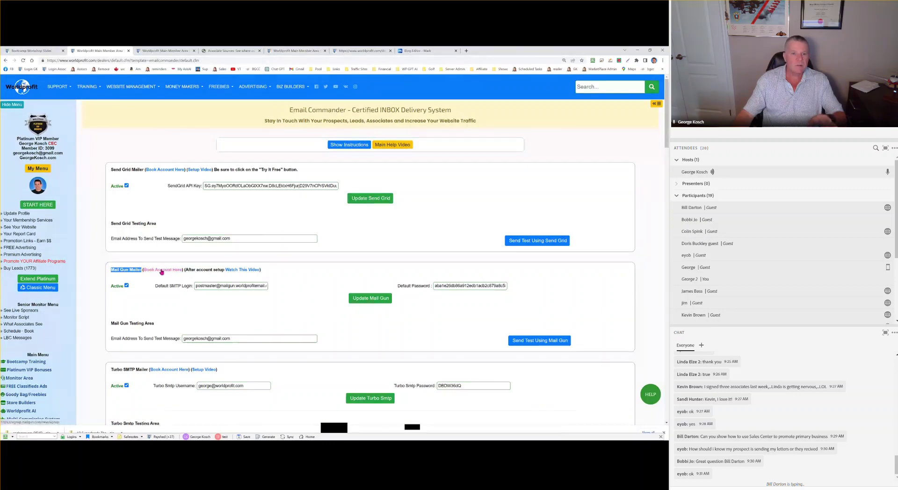
{"action": "left_click", "coordinate": [160, 283]}
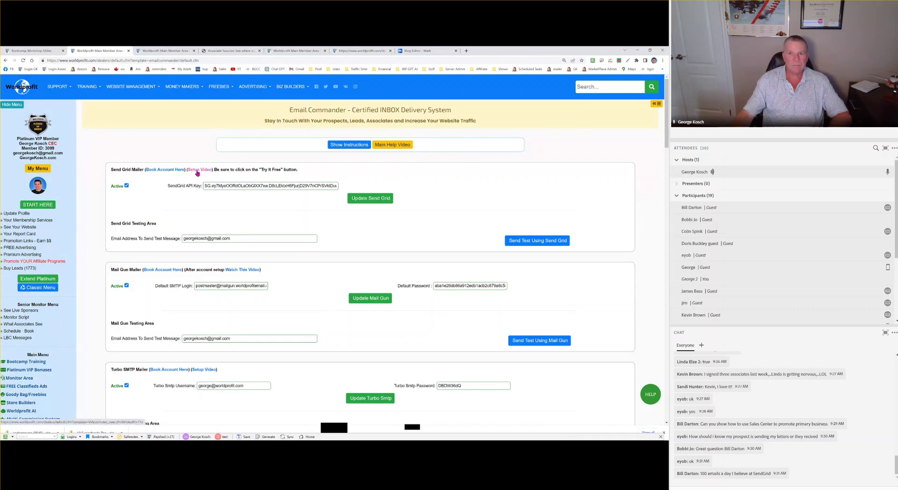
Step: Show and hide the Email Commander instructions, then check the workshop slides and return
{"action": "left_click", "coordinate": [341, 148]}
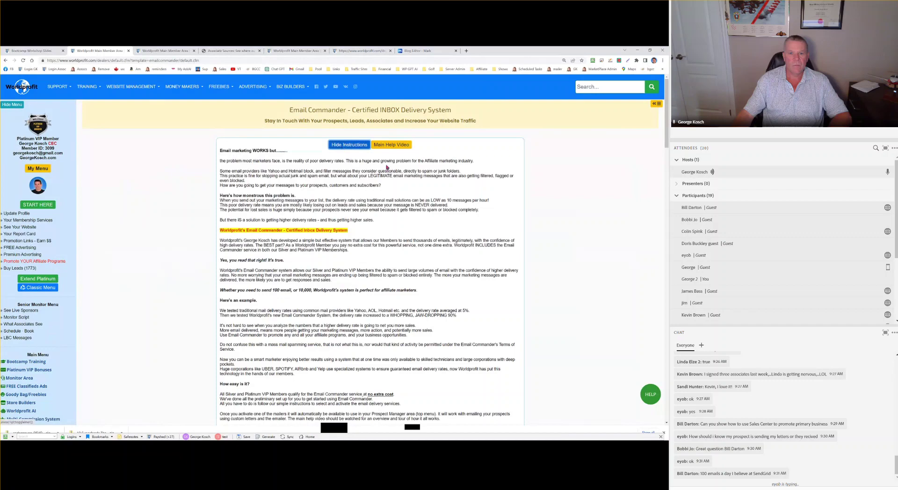
{"action": "scroll", "coordinate": [427, 171], "scroll_direction": "down", "scroll_amount": 3}
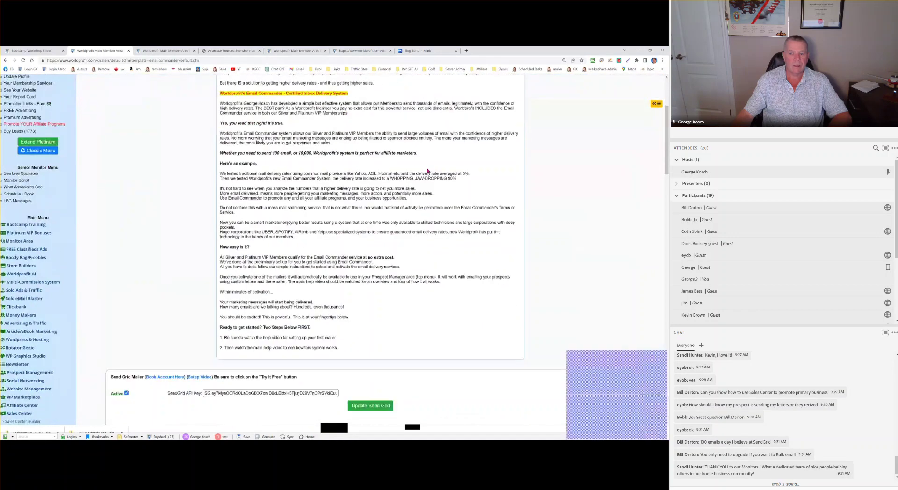
{"action": "scroll", "coordinate": [427, 170], "scroll_direction": "up", "scroll_amount": 3}
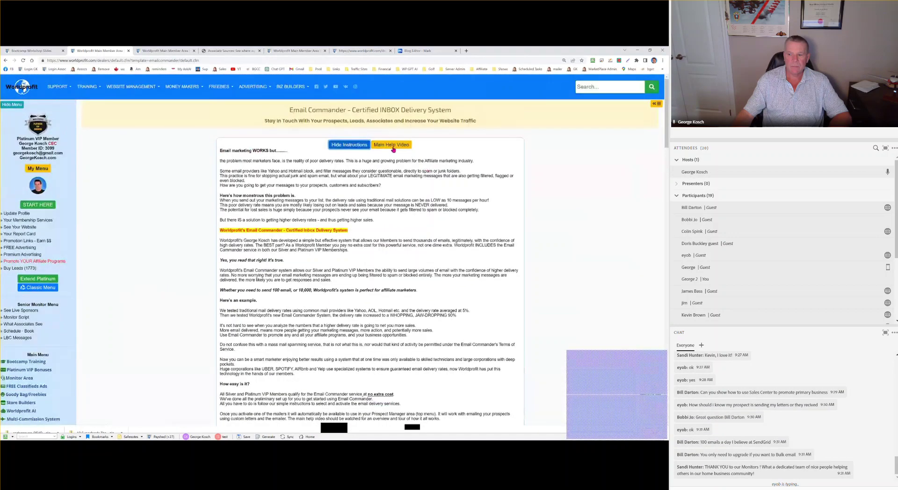
{"action": "left_click", "coordinate": [344, 145]}
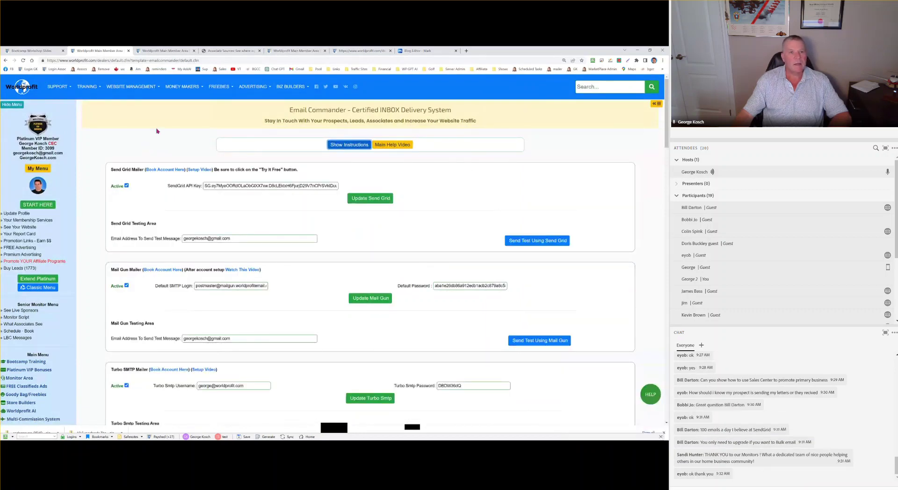
{"action": "left_click", "coordinate": [46, 51]}
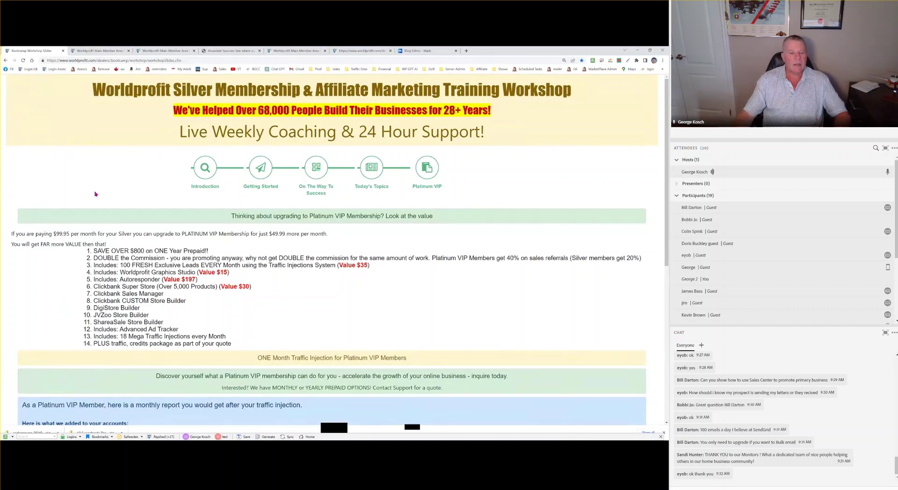
{"action": "left_click", "coordinate": [99, 51]}
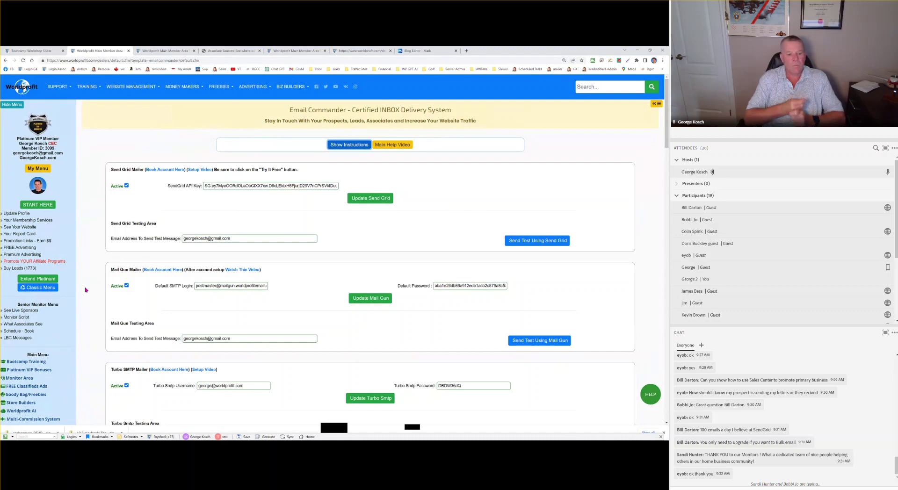
{"action": "left_click", "coordinate": [31, 311]}
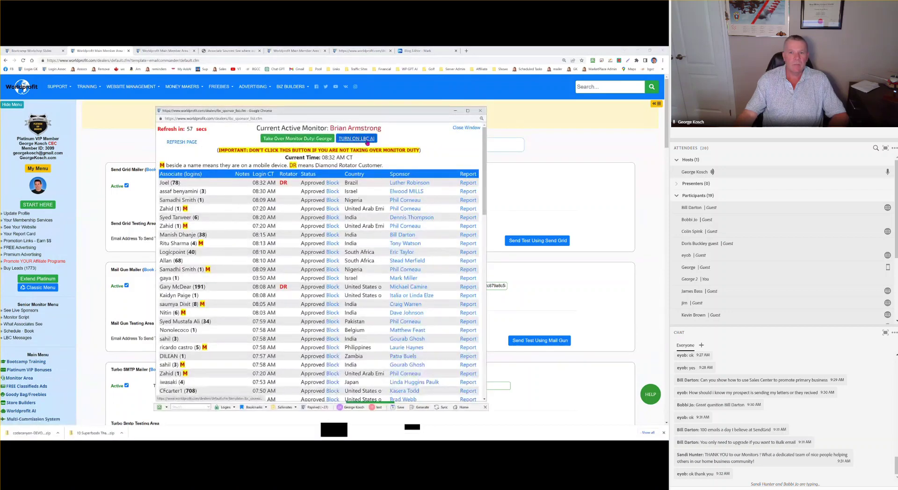
{"action": "left_click", "coordinate": [469, 127]}
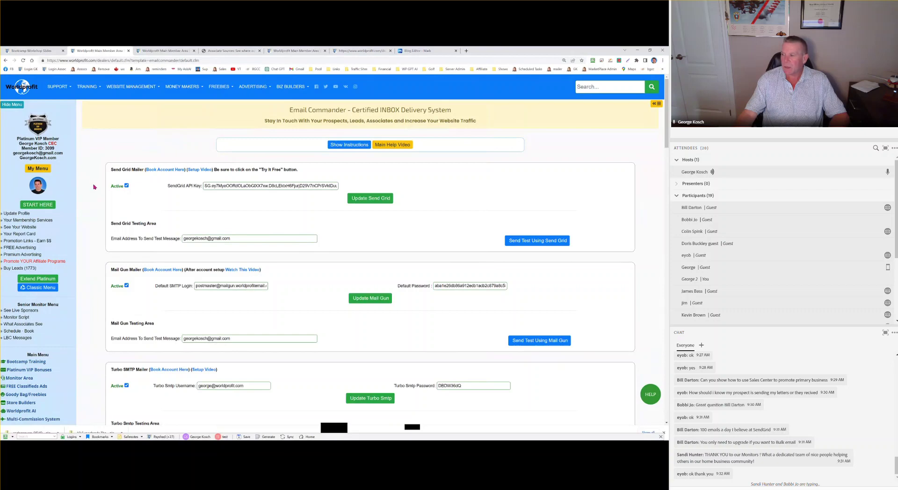
{"action": "scroll", "coordinate": [93, 187], "scroll_direction": "down", "scroll_amount": 1}
{"action": "scroll", "coordinate": [121, 168], "scroll_direction": "up", "scroll_amount": 1}
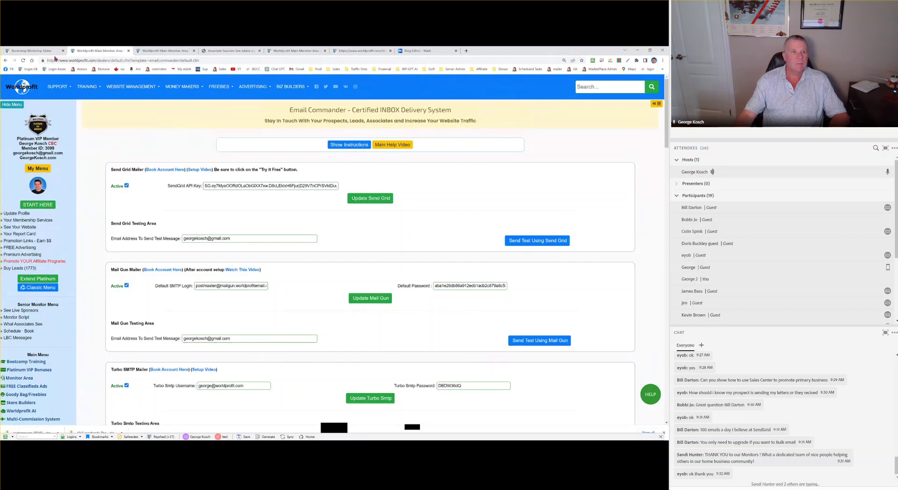
{"action": "left_click", "coordinate": [40, 51]}
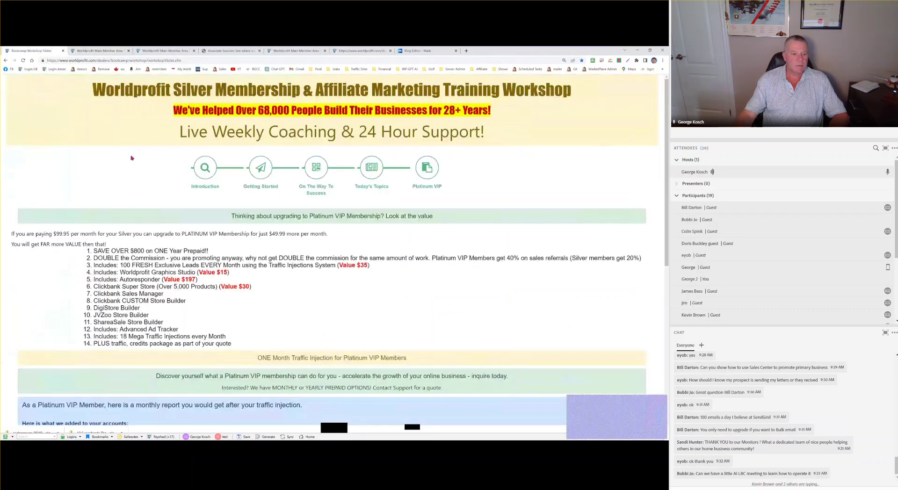